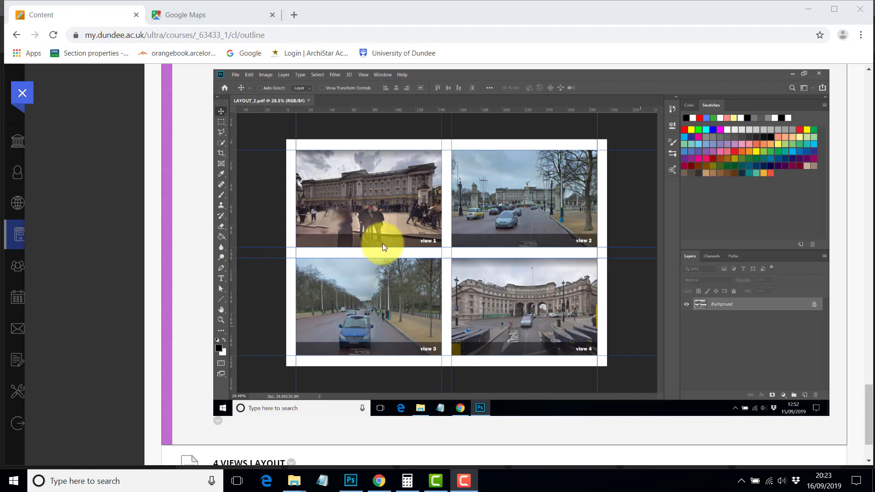
- Review the exercise instructions and the hand-drawn plan for four photos on one page
{"action": "scroll", "coordinate": [382, 244], "scroll_direction": "up", "scroll_amount": 6}
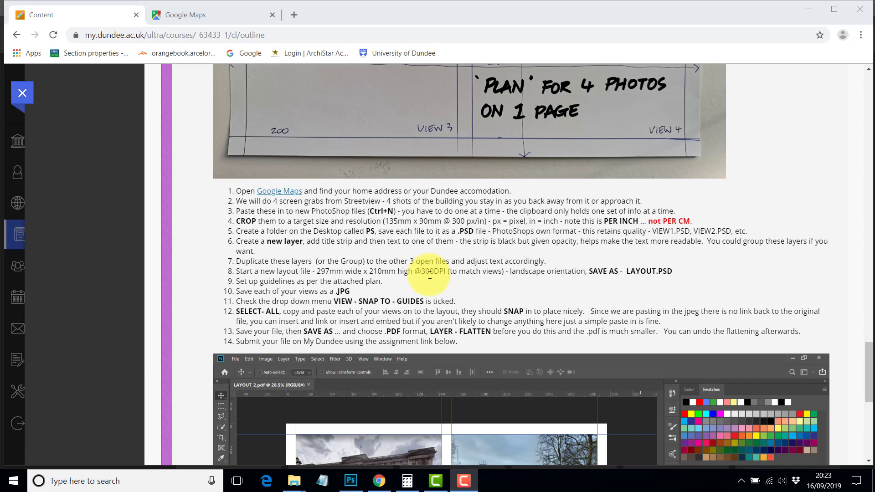
{"action": "scroll", "coordinate": [430, 275], "scroll_direction": "up", "scroll_amount": 6}
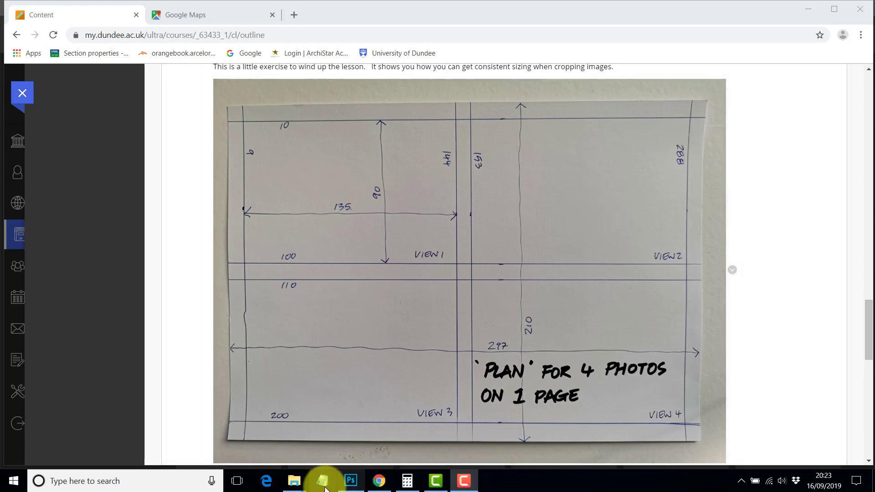
{"action": "left_click", "coordinate": [382, 486]}
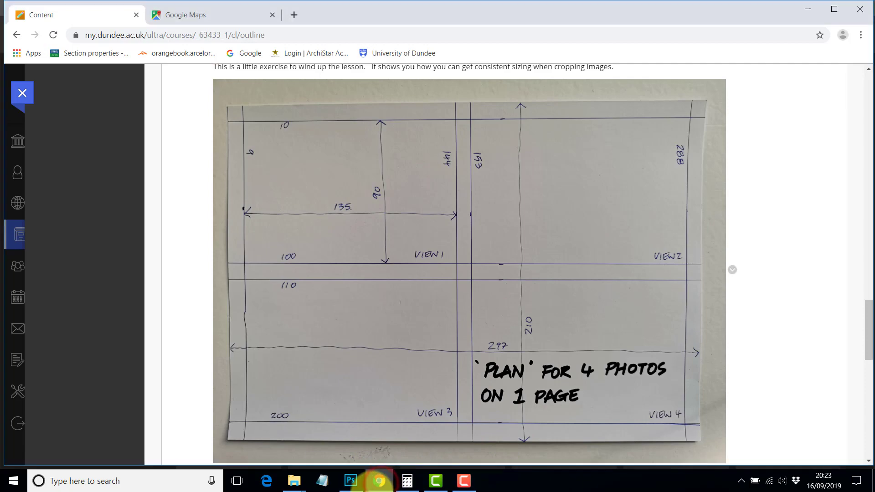
{"action": "left_click", "coordinate": [382, 486]}
{"action": "left_click", "coordinate": [382, 486]}
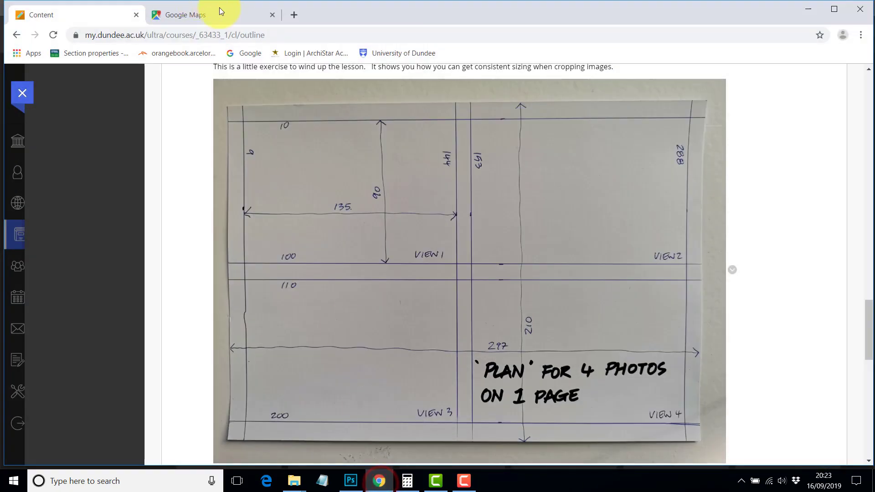
- Switch to Google Maps, locate Avenue Impératrice Charlotte near Heysel in Brussels, and enter Street View there
{"action": "left_click", "coordinate": [207, 14]}
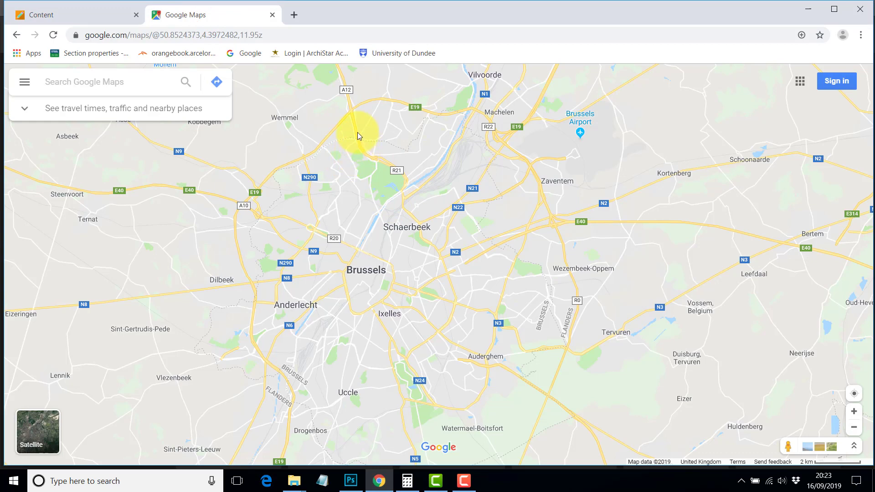
{"action": "scroll", "coordinate": [358, 133], "scroll_direction": "up", "scroll_amount": 1}
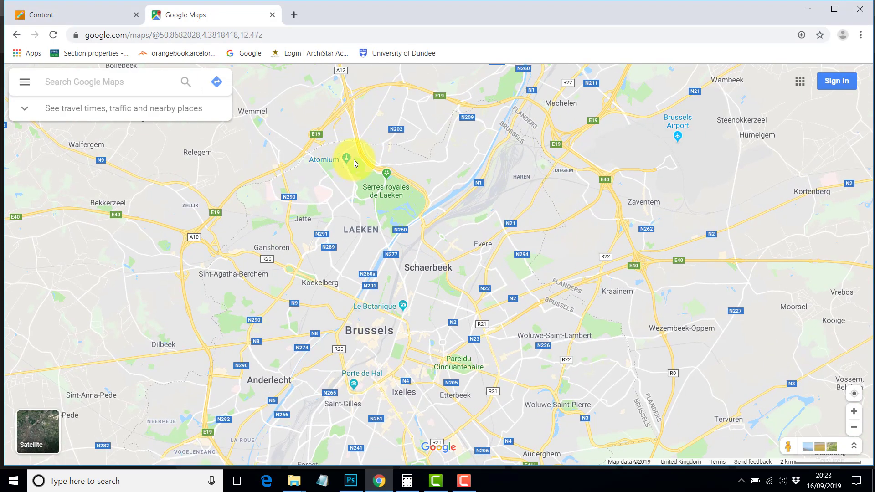
{"action": "scroll", "coordinate": [342, 168], "scroll_direction": "up", "scroll_amount": 1}
{"action": "scroll", "coordinate": [352, 179], "scroll_direction": "up", "scroll_amount": 10}
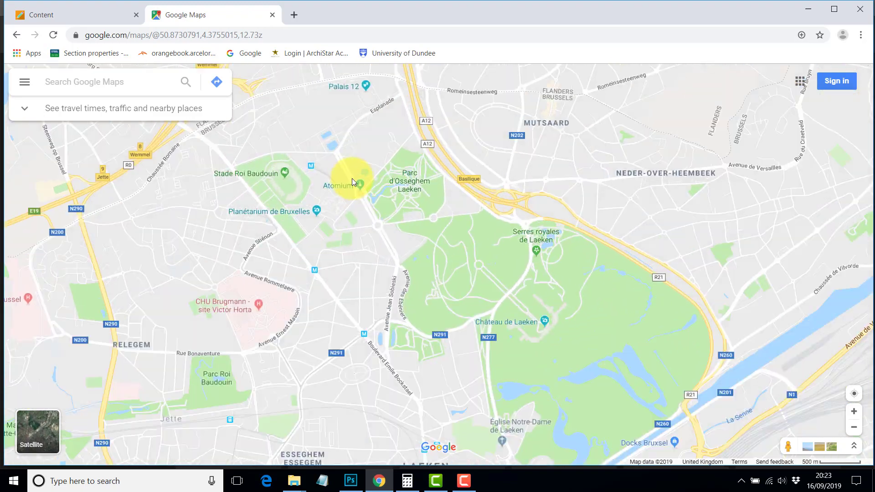
{"action": "left_click_drag", "start_coordinate": [425, 302], "coordinate": [540, 358]}
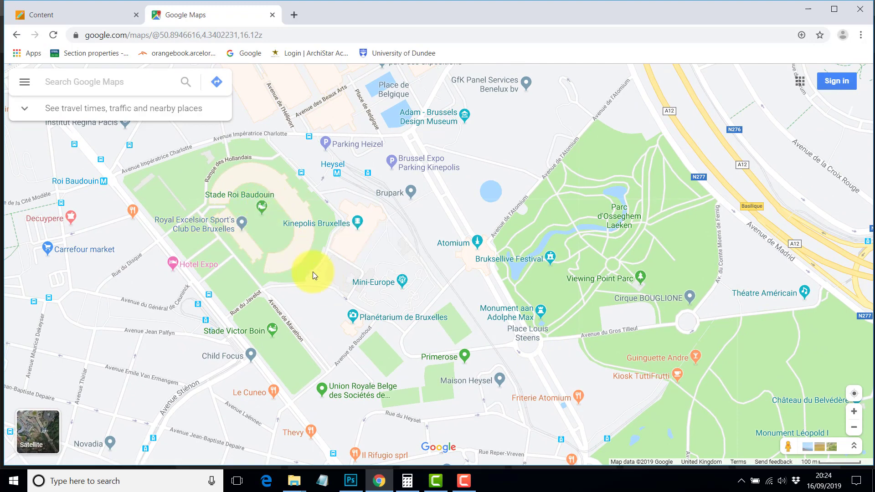
{"action": "left_click_drag", "start_coordinate": [321, 269], "coordinate": [341, 297]}
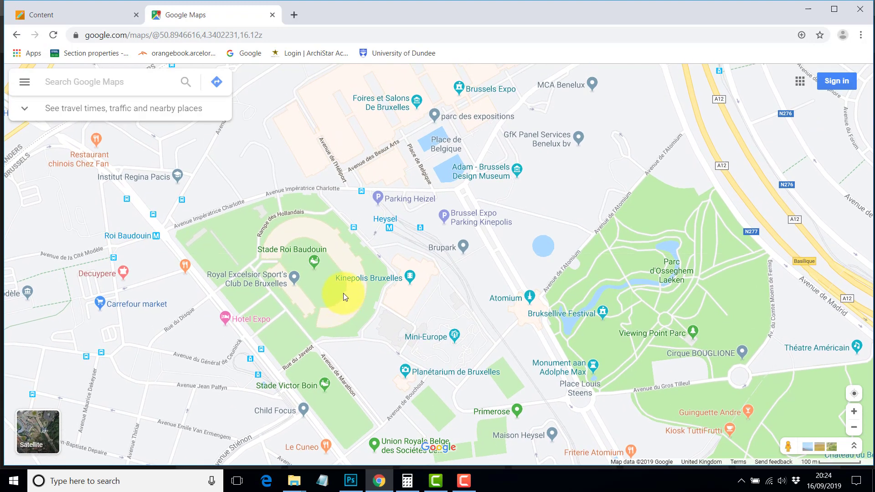
{"action": "left_click_drag", "start_coordinate": [302, 233], "coordinate": [425, 237]}
{"action": "scroll", "coordinate": [521, 263], "scroll_direction": "down", "scroll_amount": 1}
{"action": "scroll", "coordinate": [426, 238], "scroll_direction": "up", "scroll_amount": 3}
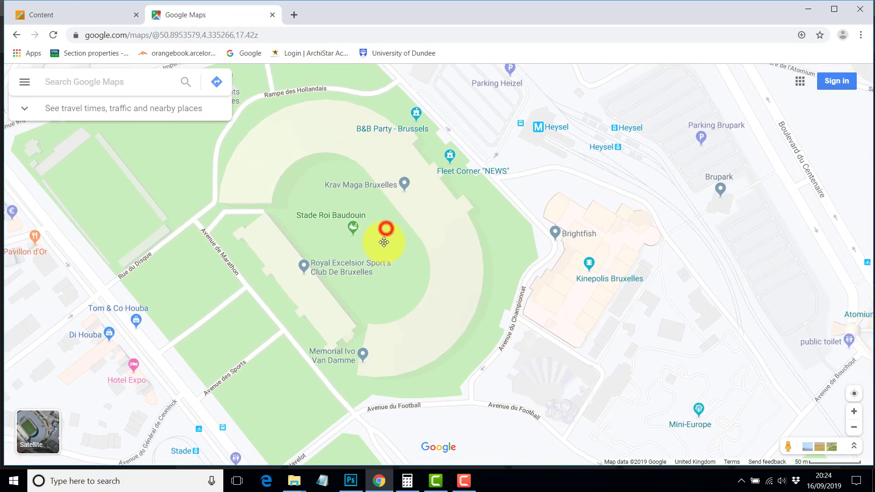
{"action": "scroll", "coordinate": [385, 228], "scroll_direction": "up", "scroll_amount": 1}
{"action": "left_click_drag", "start_coordinate": [406, 176], "coordinate": [368, 239]}
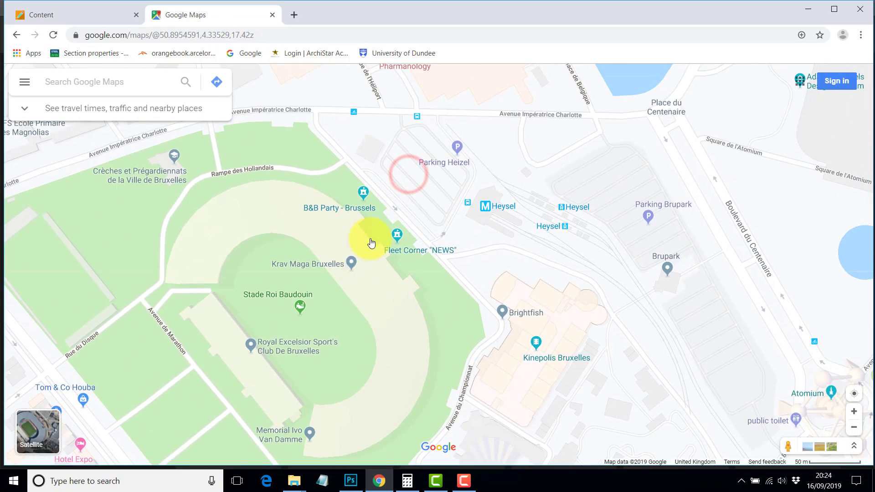
{"action": "left_click_drag", "start_coordinate": [577, 172], "coordinate": [459, 231]}
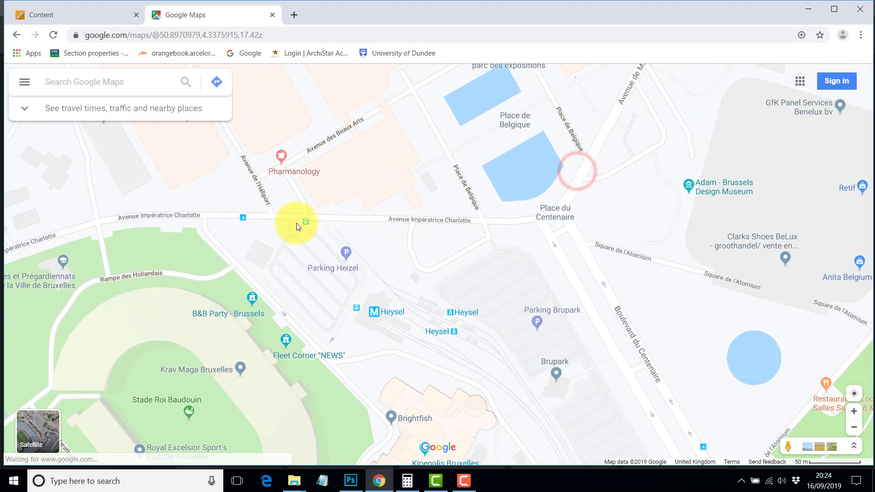
{"action": "left_click_drag", "start_coordinate": [215, 228], "coordinate": [429, 232]}
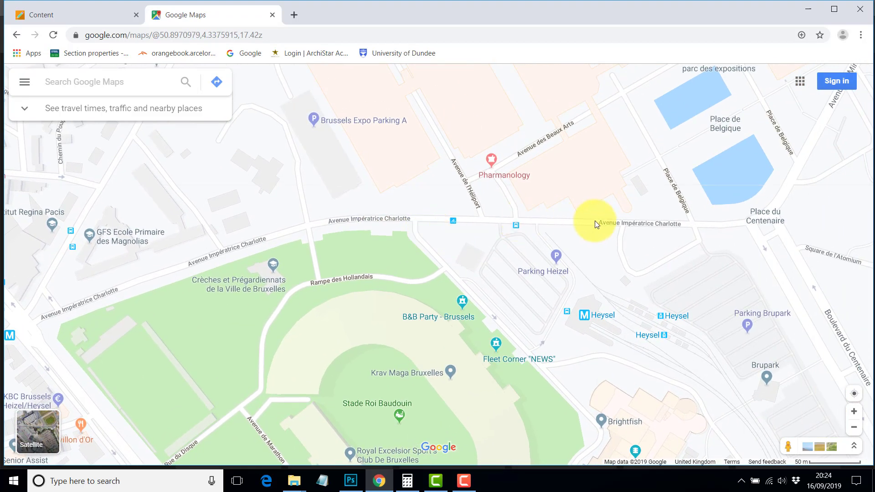
{"action": "scroll", "coordinate": [599, 222], "scroll_direction": "up", "scroll_amount": 6}
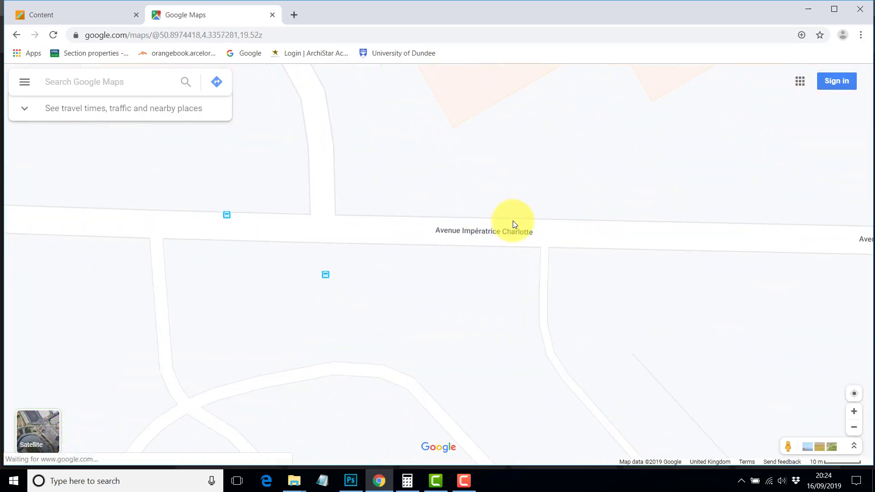
{"action": "left_click_drag", "start_coordinate": [786, 445], "coordinate": [541, 200]}
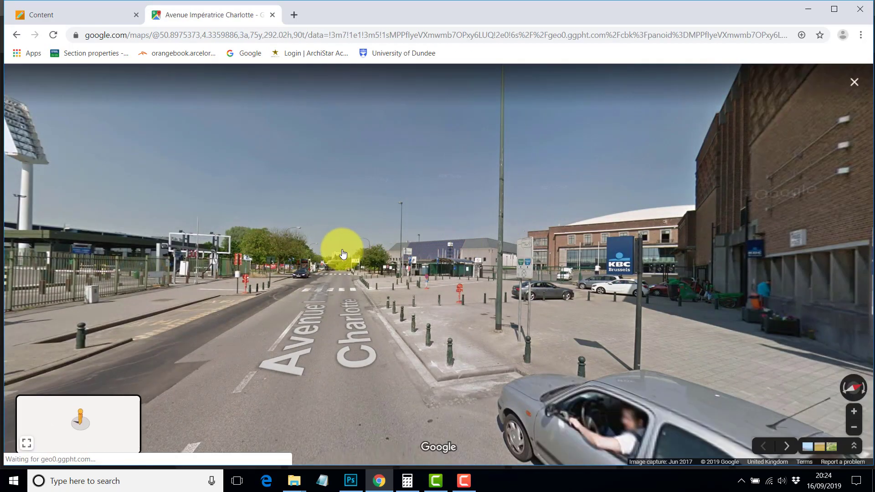
- Frame the Street View along Avenue Impératrice Charlotte, with the brick building on one side and the fenced corner on the other, and capture the screen
{"action": "left_click", "coordinate": [188, 244]}
{"action": "left_click_drag", "start_coordinate": [155, 245], "coordinate": [361, 215]}
{"action": "left_click_drag", "start_coordinate": [222, 224], "coordinate": [305, 237]}
{"action": "left_click_drag", "start_coordinate": [187, 238], "coordinate": [302, 236]}
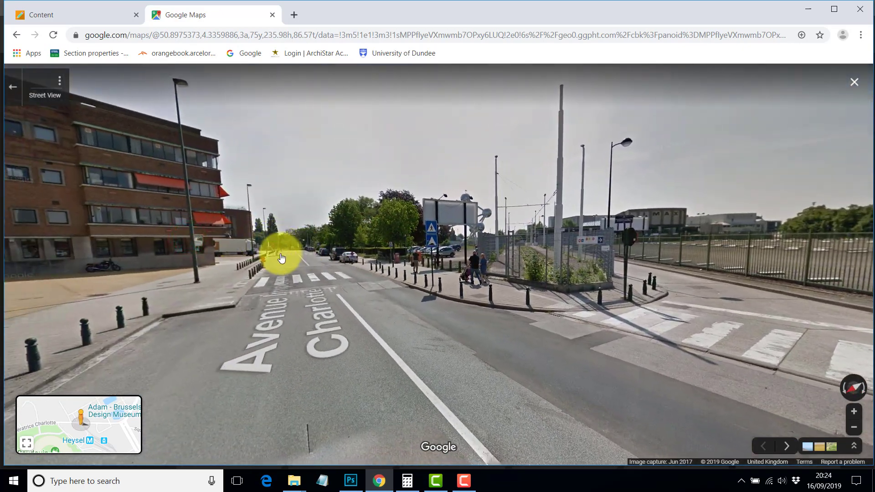
{"action": "left_click_drag", "start_coordinate": [406, 261], "coordinate": [332, 247]}
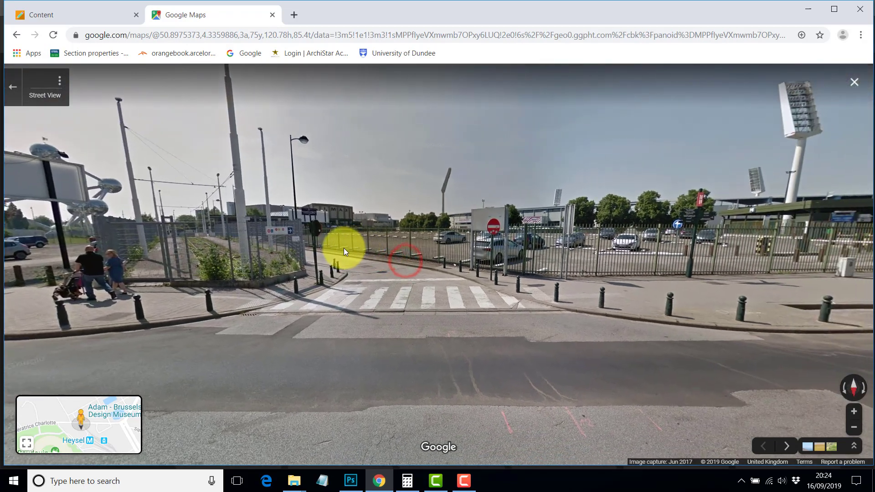
{"action": "left_click_drag", "start_coordinate": [230, 242], "coordinate": [404, 222]}
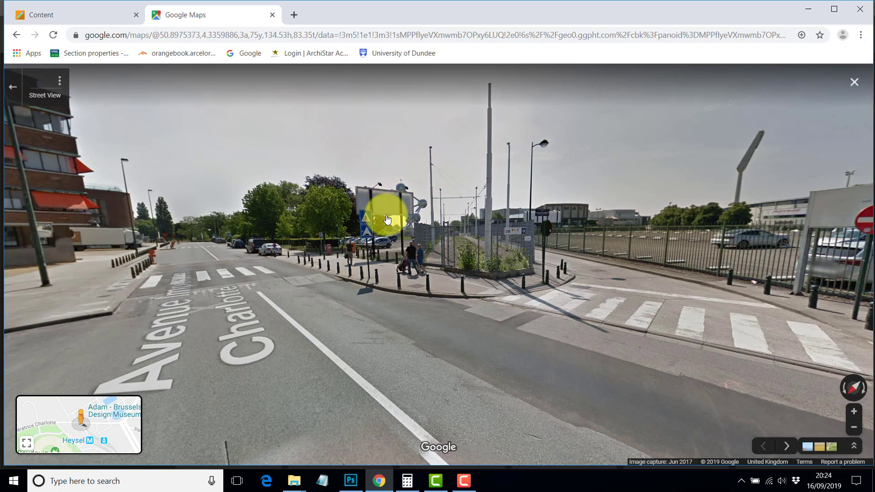
{"action": "left_click", "coordinate": [378, 240]}
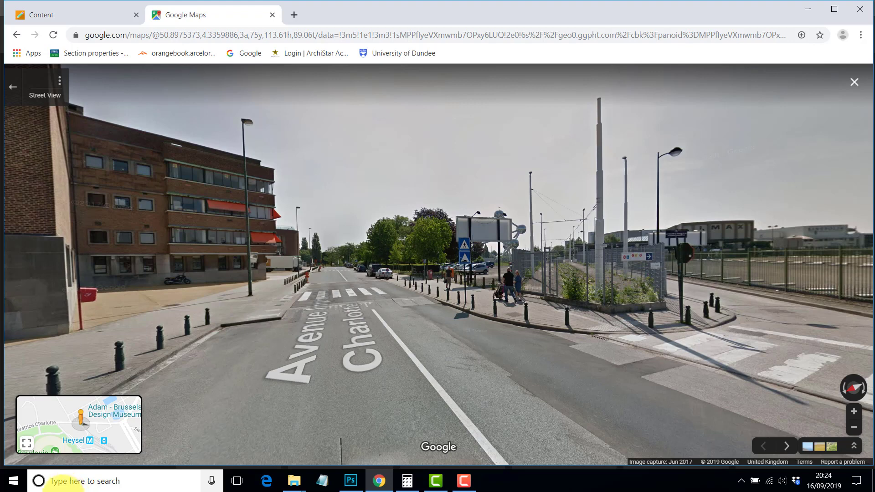
- Switch to Photoshop, create a document from the 1920 x 1080 px Clipboard preset at 72 ppi, and paste the Street View capture
{"action": "left_click", "coordinate": [354, 486]}
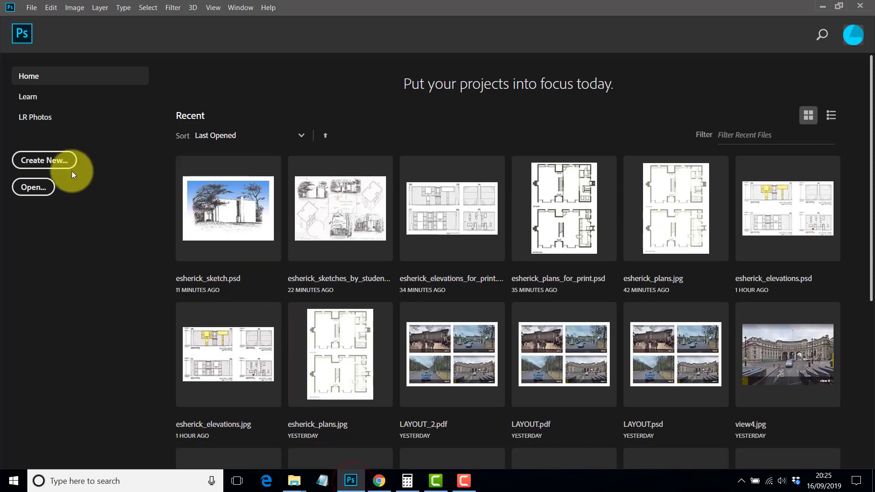
{"action": "left_click", "coordinate": [50, 164]}
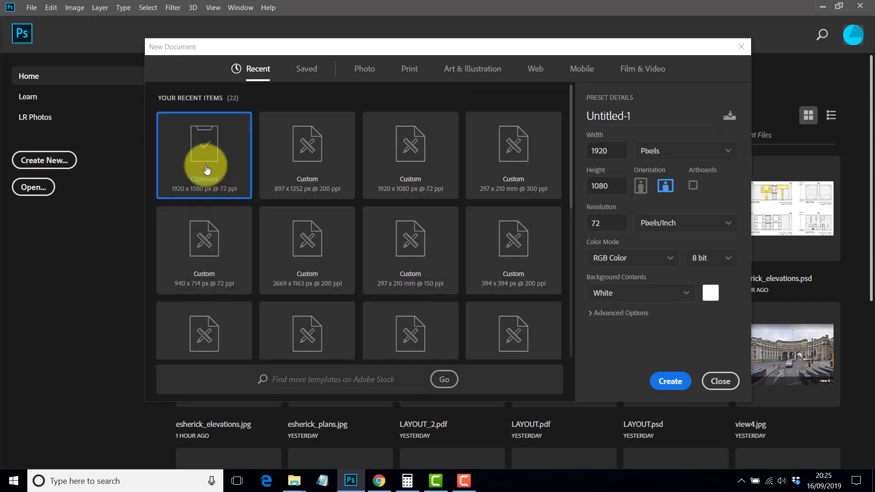
{"action": "double_click", "coordinate": [207, 169]}
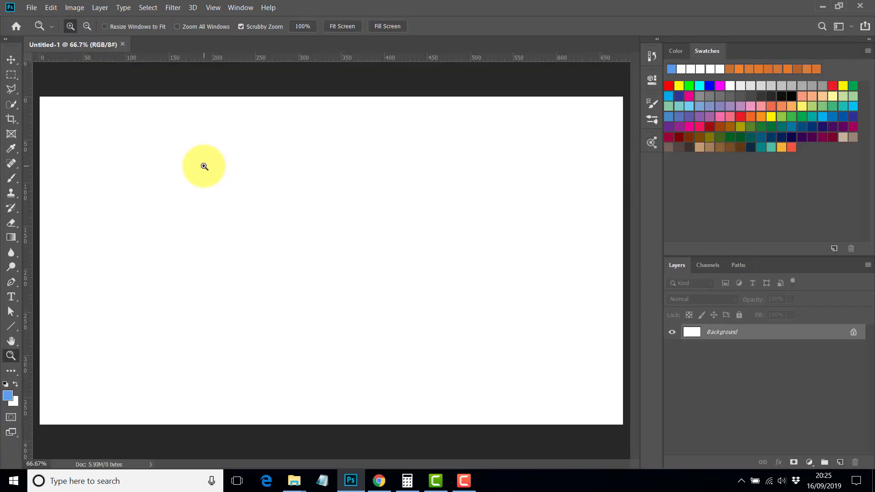
{"action": "key", "text": "ctrl+v"}
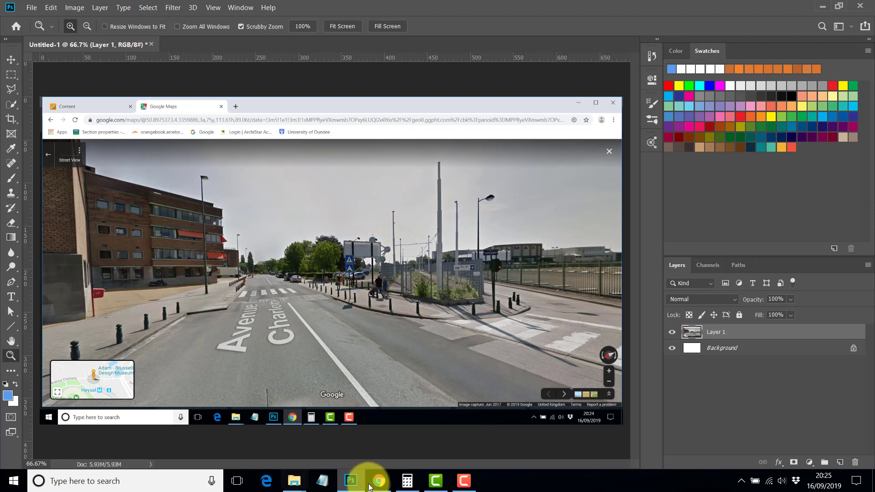
- Return to the exercise page in the browser and check the target crop size and resolution in the instructions
{"action": "mouse_move", "coordinate": [381, 486]}
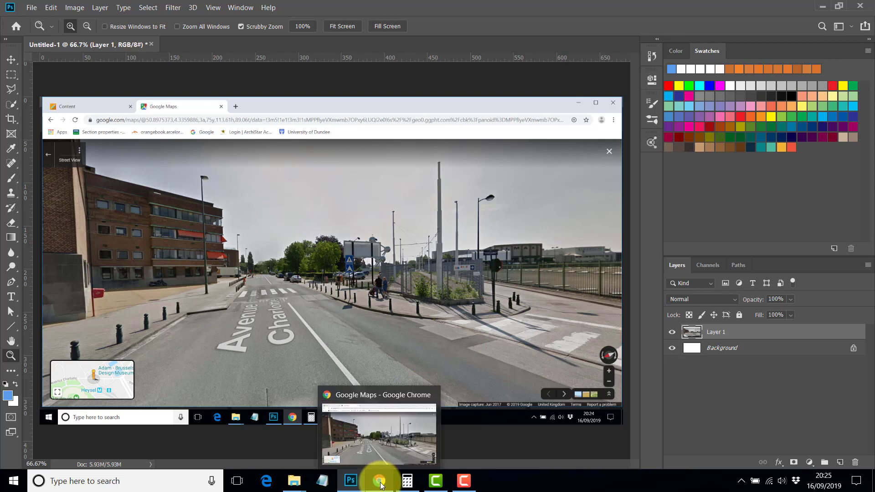
{"action": "left_click", "coordinate": [380, 482]}
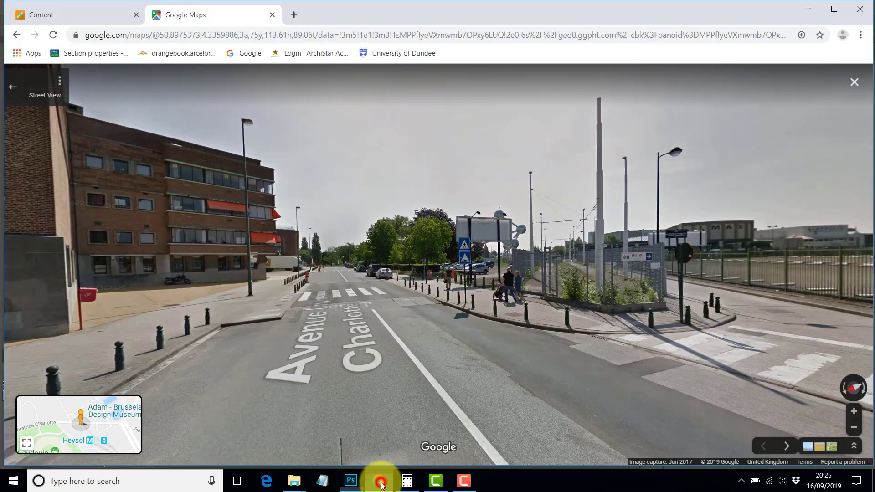
{"action": "left_click", "coordinate": [56, 15]}
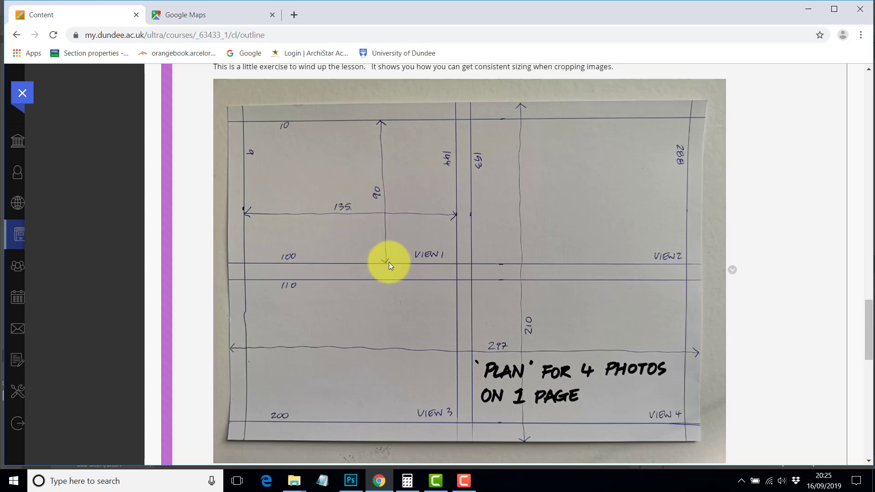
{"action": "scroll", "coordinate": [389, 262], "scroll_direction": "down", "scroll_amount": 11}
{"action": "scroll", "coordinate": [398, 281], "scroll_direction": "up", "scroll_amount": 3}
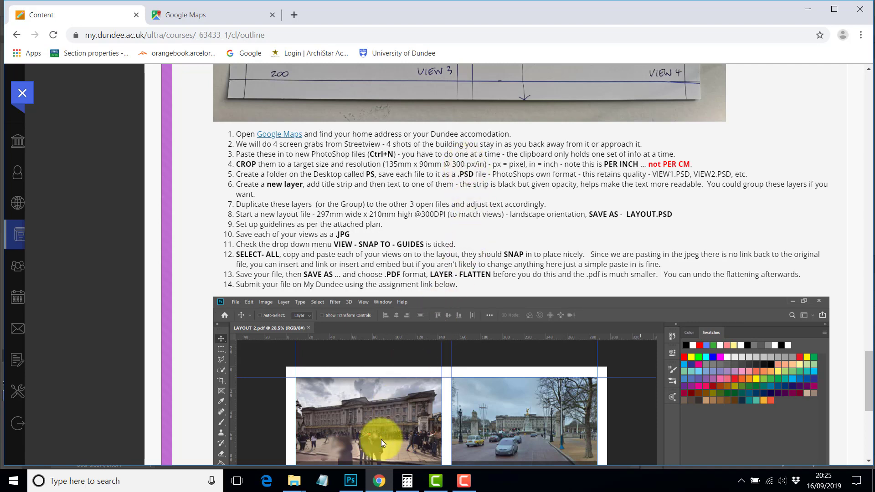
- Switch to Photoshop and set the Crop tool to 135 mm wide by 90 mm high at 300 px/in
{"action": "left_click", "coordinate": [351, 481]}
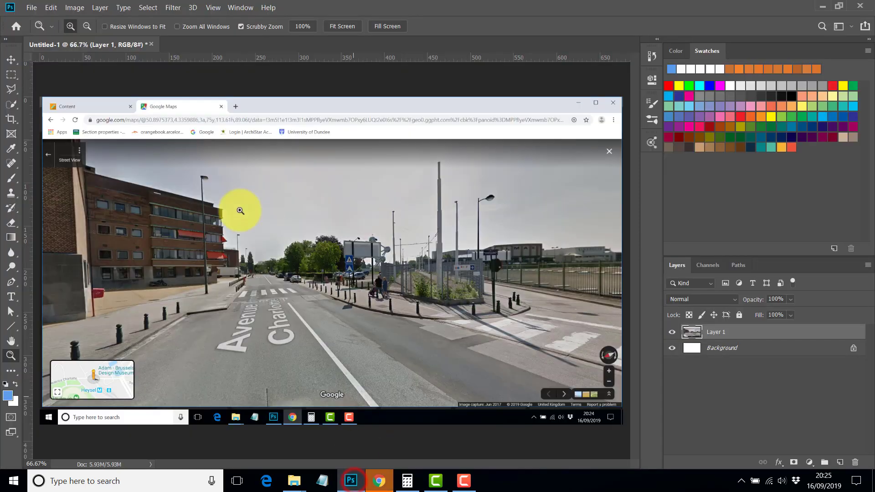
{"action": "left_click", "coordinate": [11, 119]}
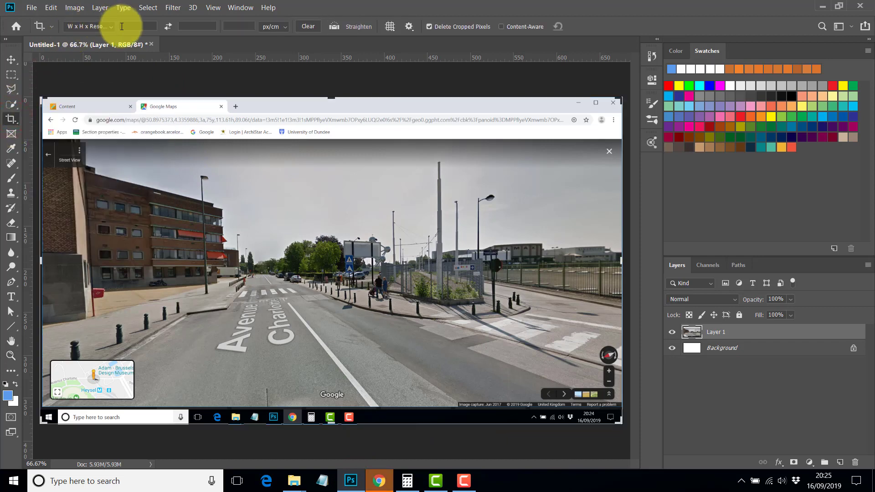
{"action": "left_click", "coordinate": [136, 25]}
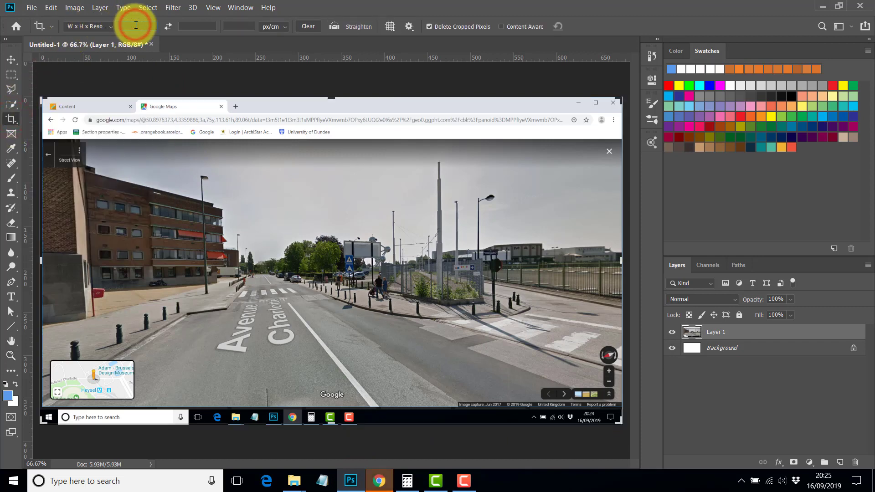
{"action": "type", "text": "135"}
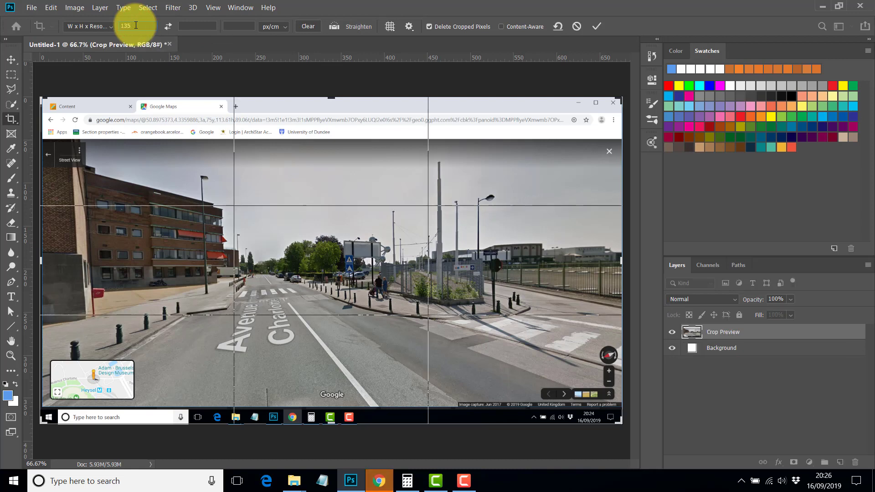
{"action": "type", "text": "MM"}
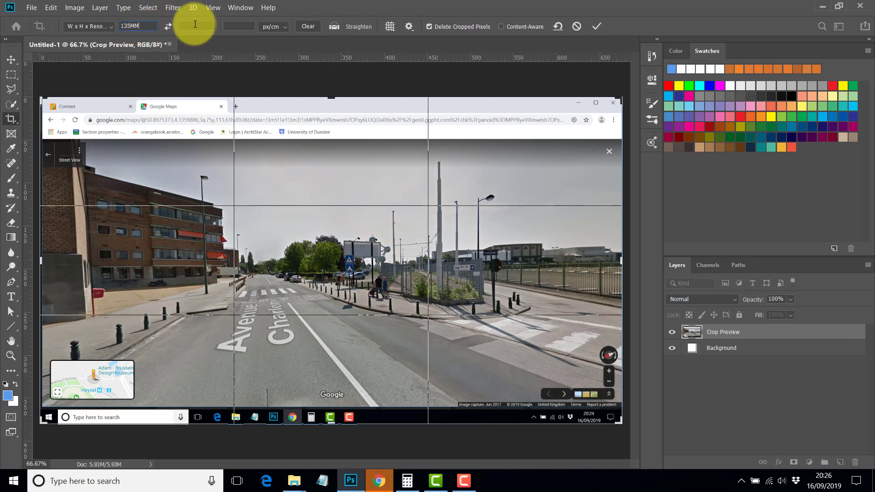
{"action": "left_click", "coordinate": [196, 24]}
{"action": "type", "text": "90"}
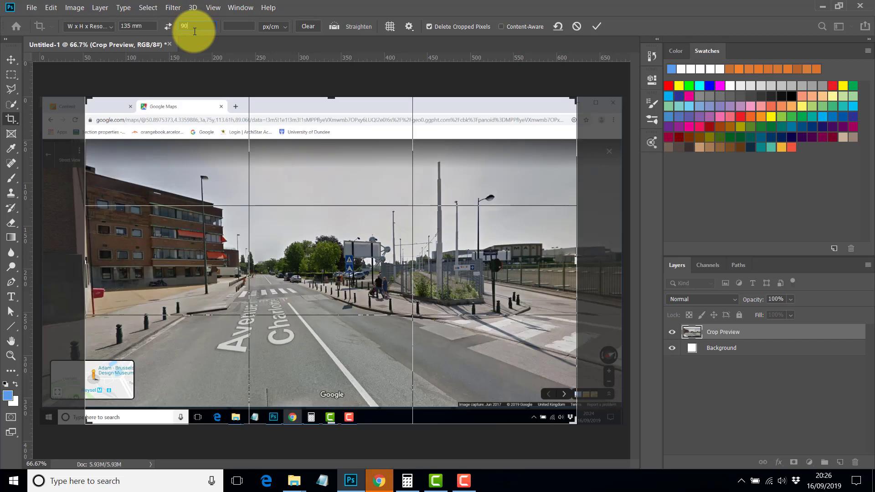
{"action": "type", "text": "MM"}
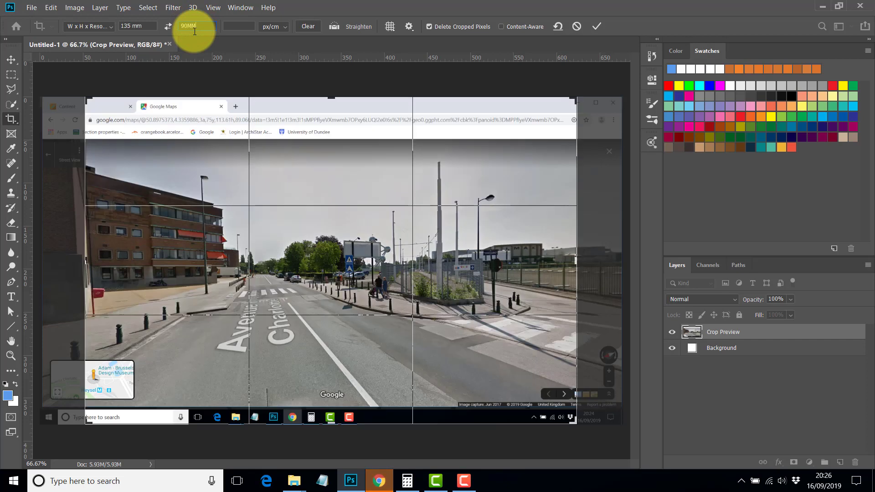
{"action": "left_click", "coordinate": [246, 25]}
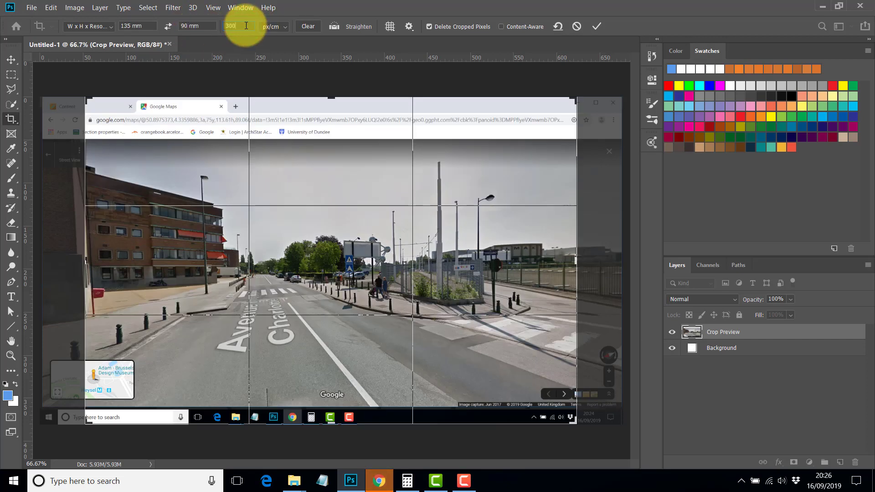
{"action": "left_click", "coordinate": [286, 27]}
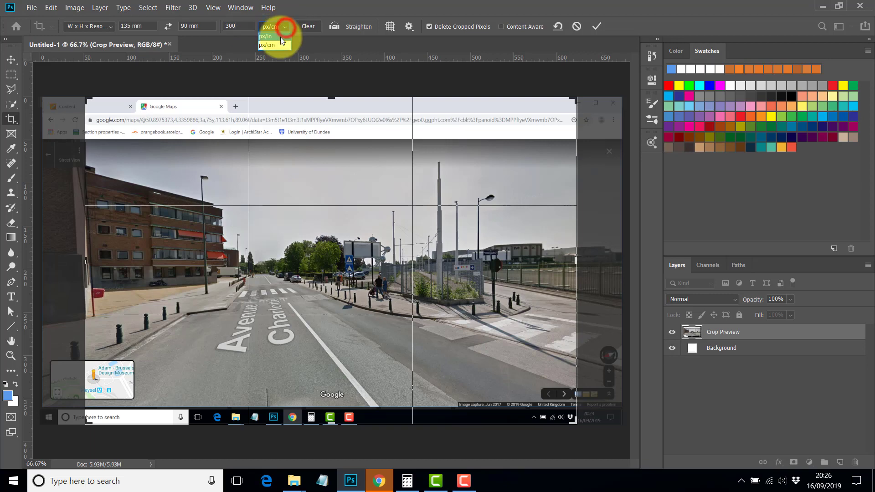
{"action": "left_click", "coordinate": [270, 35]}
{"action": "left_click", "coordinate": [243, 26]}
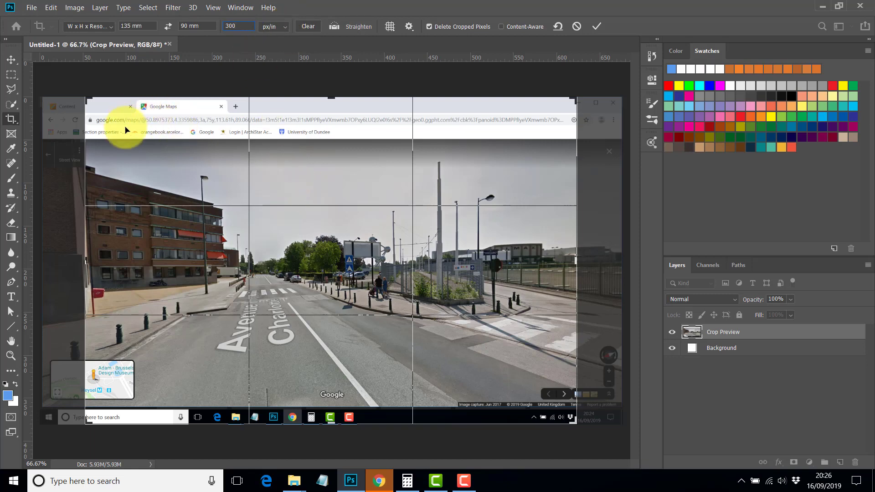
- Shrink and position the crop frame over the street and fenced corner, excluding the browser interface, and apply the crop
{"action": "left_click", "coordinate": [85, 98]}
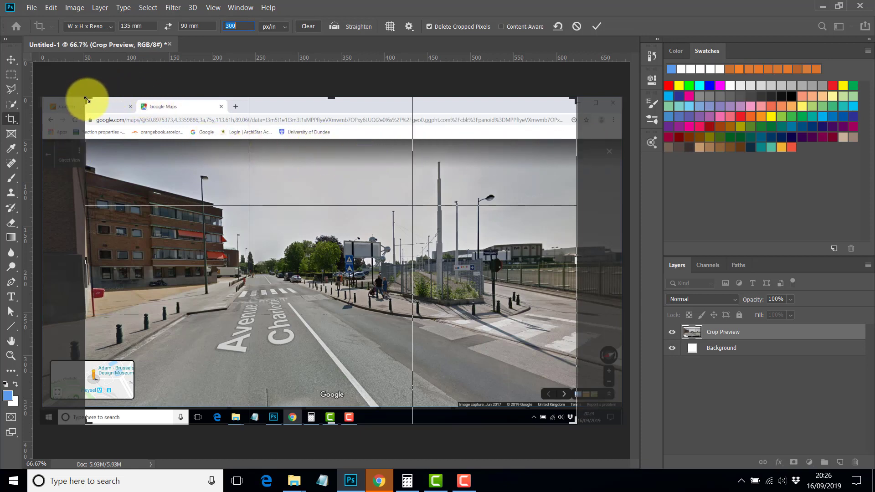
{"action": "left_click_drag", "start_coordinate": [87, 99], "coordinate": [131, 156]}
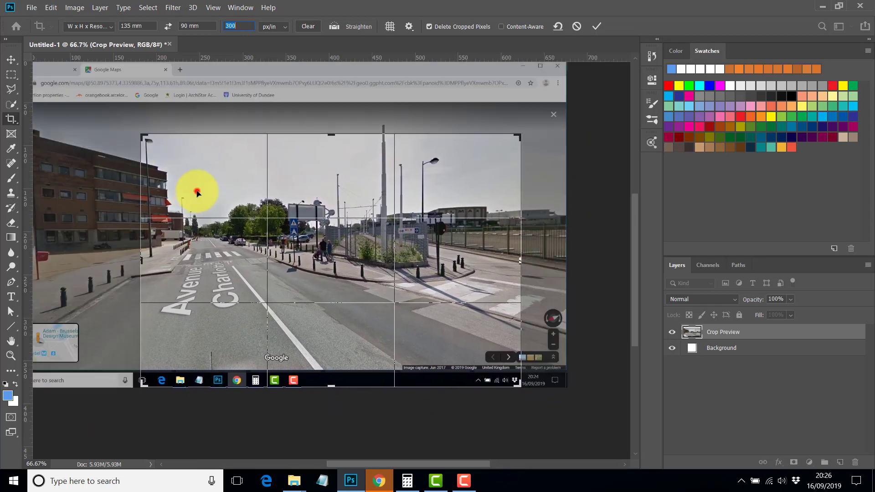
{"action": "left_click_drag", "start_coordinate": [195, 190], "coordinate": [206, 195]}
{"action": "key", "text": "ctrl+r"}
{"action": "left_click_drag", "start_coordinate": [523, 389], "coordinate": [486, 352]}
{"action": "left_click_drag", "start_coordinate": [402, 319], "coordinate": [382, 319]}
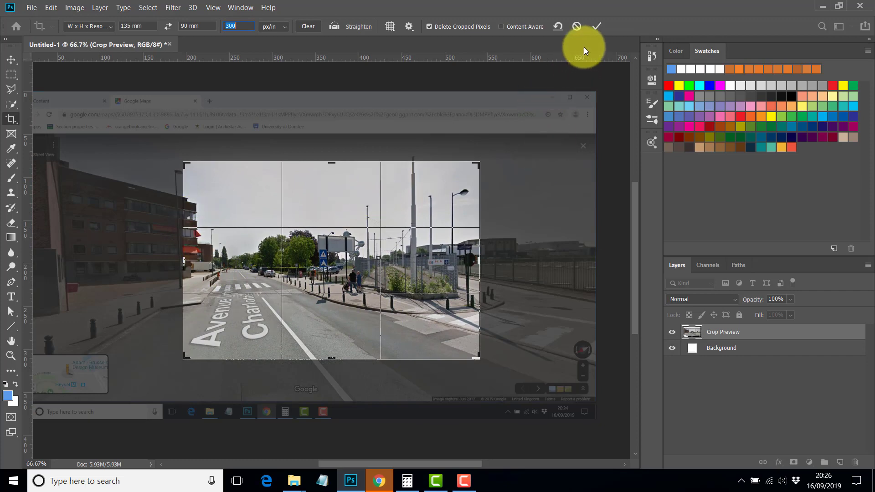
{"action": "left_click", "coordinate": [598, 25]}
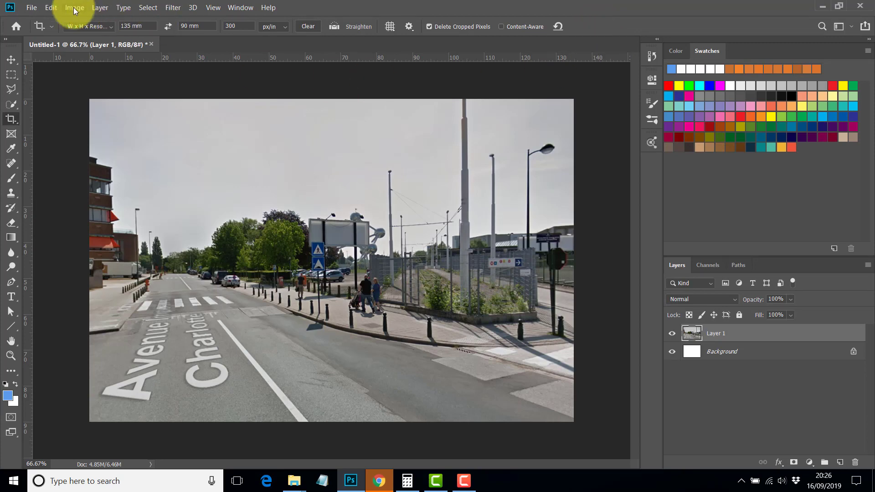
- Save the cropped image as VIEW1.psd in Photoshop format in the Cropping_Exercise folder on the Desktop
{"action": "left_click", "coordinate": [32, 8]}
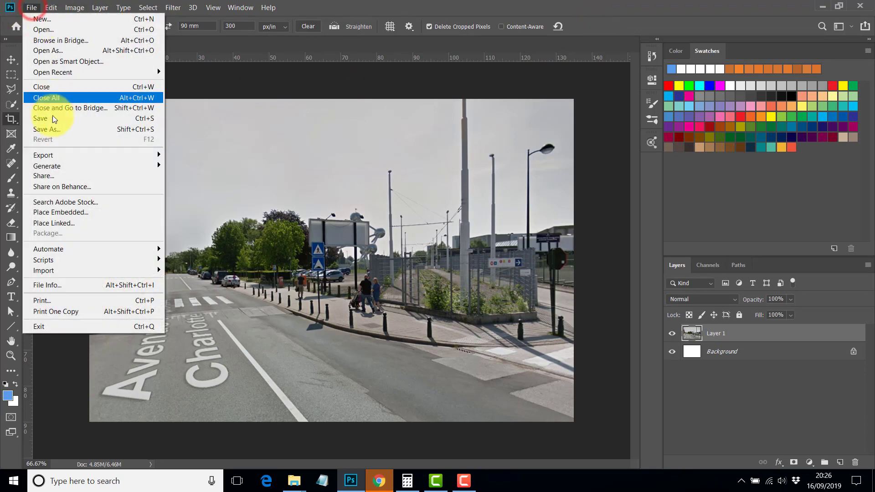
{"action": "left_click", "coordinate": [51, 130]}
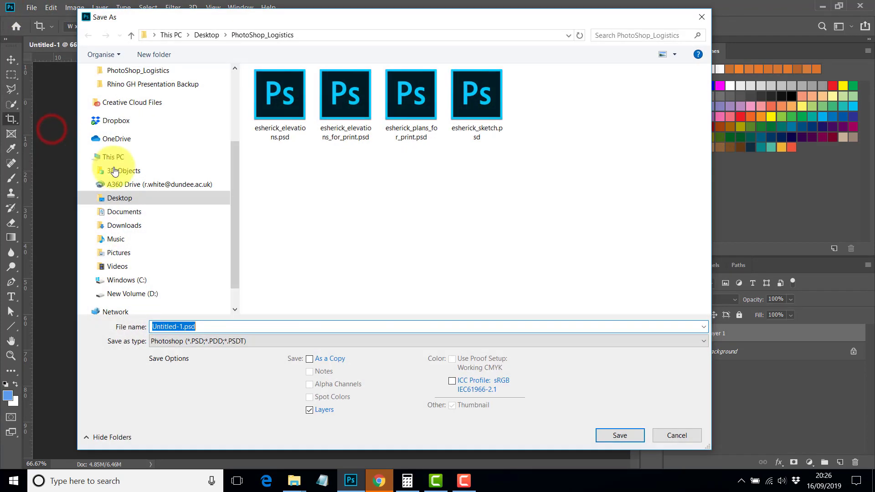
{"action": "left_click", "coordinate": [206, 35]}
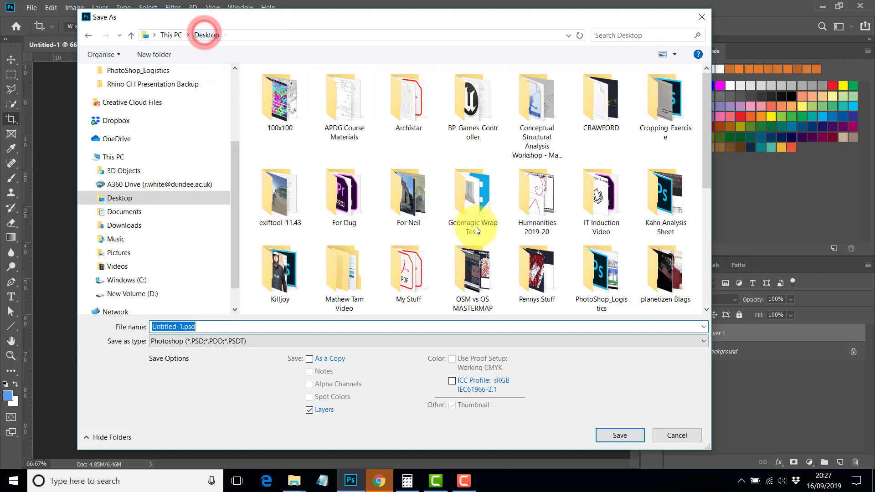
{"action": "left_click_drag", "start_coordinate": [706, 129], "coordinate": [707, 137]}
{"action": "double_click", "coordinate": [661, 83]}
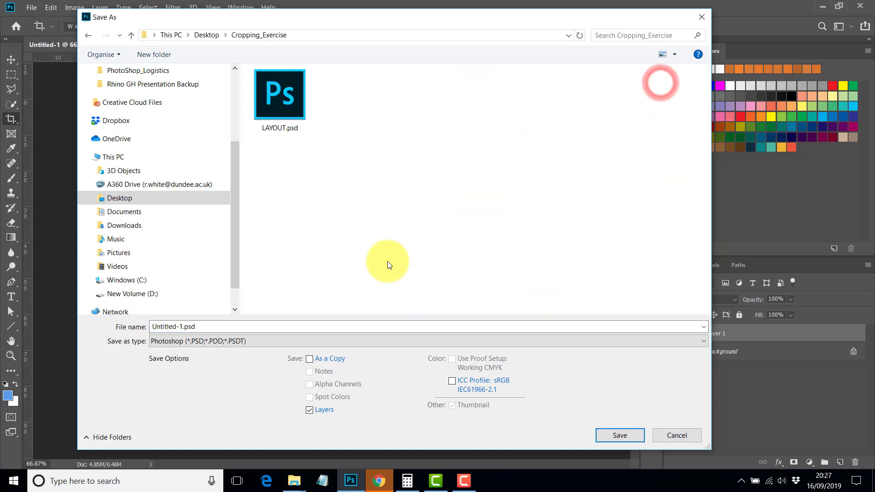
{"action": "left_click", "coordinate": [180, 327]}
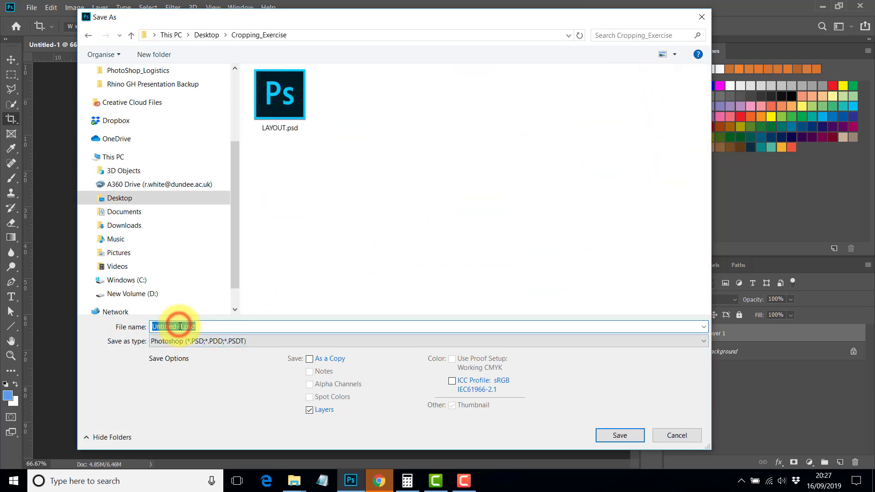
{"action": "type", "text": "VIEW1"}
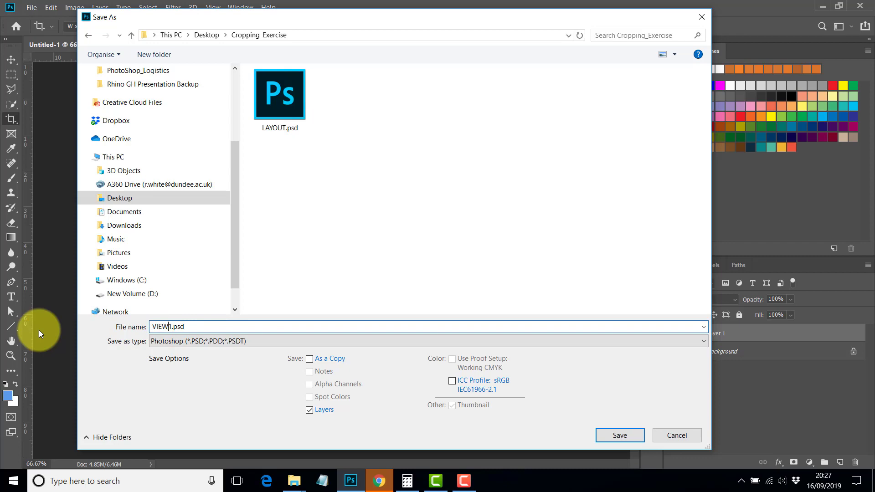
{"action": "left_click", "coordinate": [628, 436]}
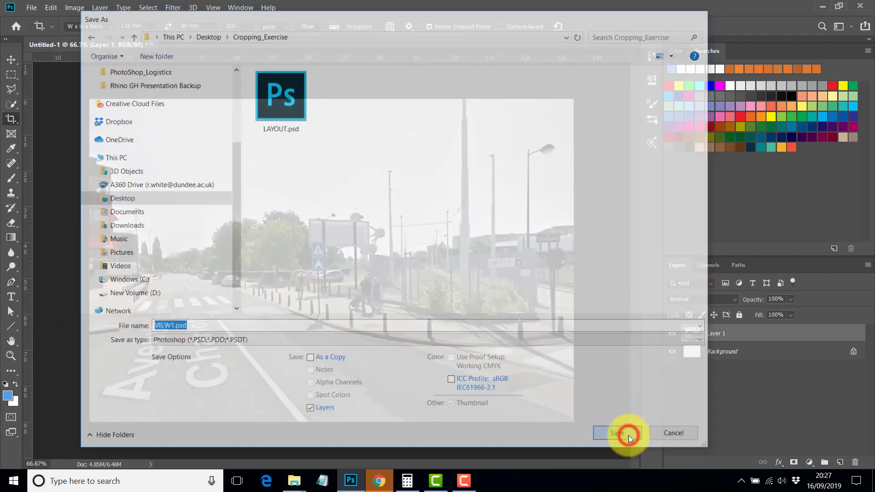
{"action": "left_click", "coordinate": [561, 132]}
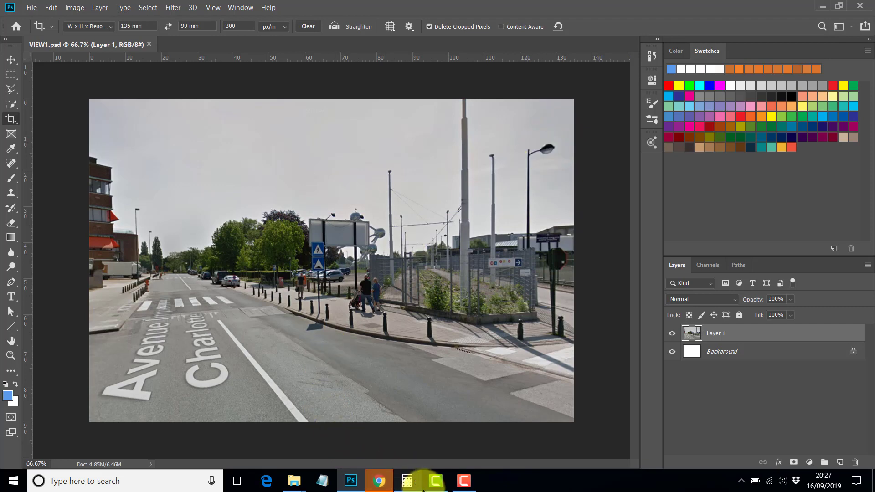
- Switch to Google Maps in the browser and advance the Street View along Avenue Impératrice Charlotte to Belgiëplein
{"action": "left_click", "coordinate": [381, 487]}
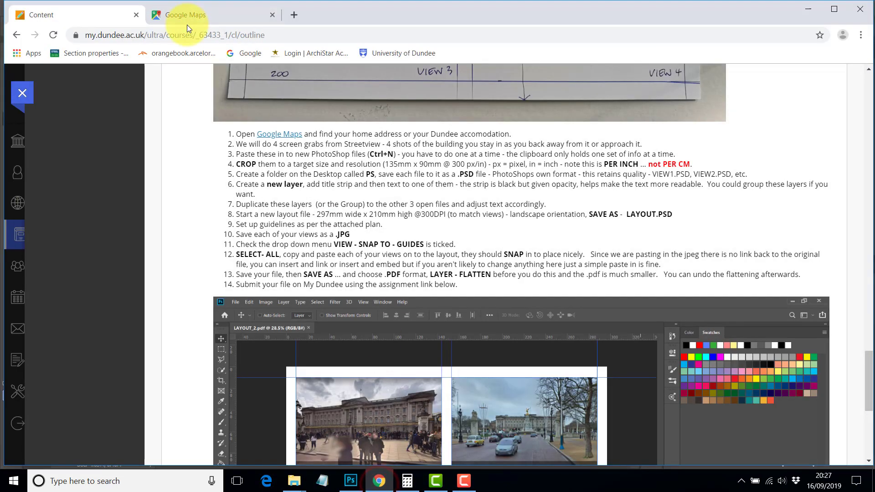
{"action": "left_click", "coordinate": [188, 17]}
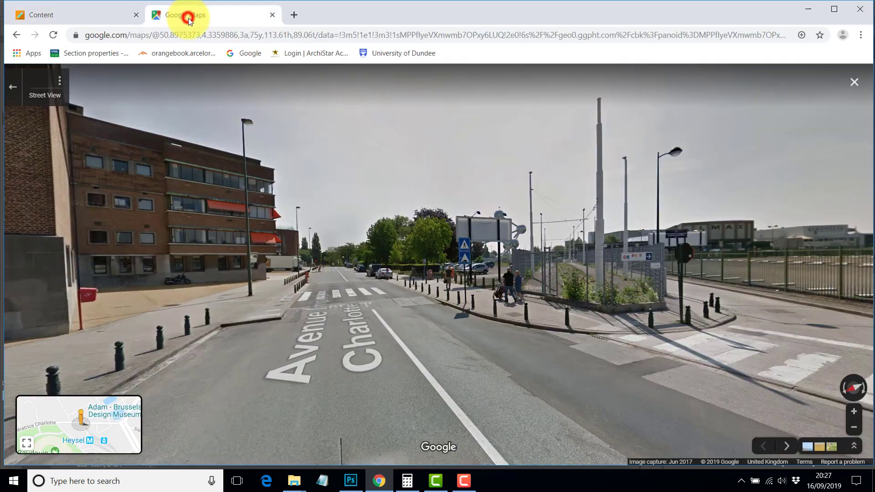
{"action": "left_click", "coordinate": [330, 273]}
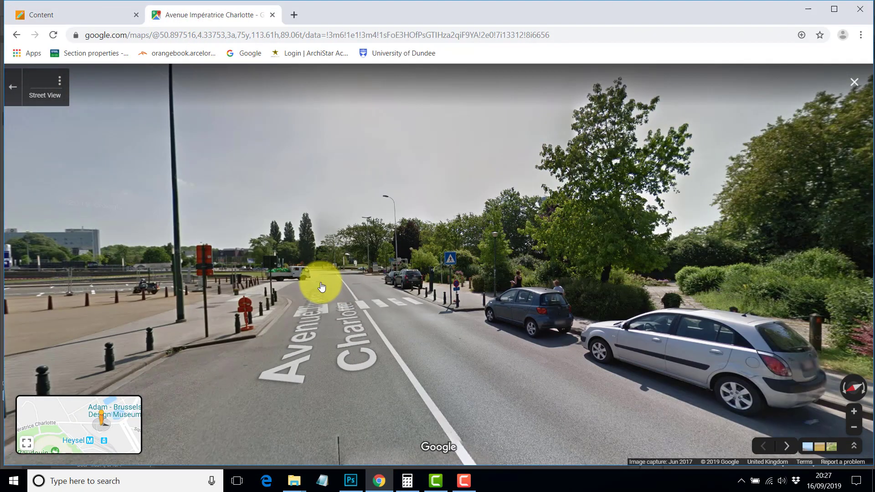
{"action": "left_click", "coordinate": [320, 283]}
{"action": "left_click", "coordinate": [289, 291]}
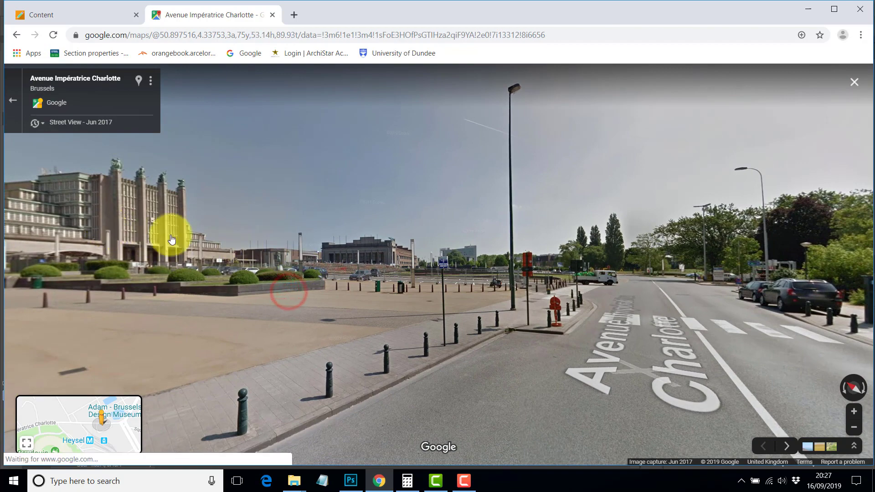
{"action": "left_click_drag", "start_coordinate": [616, 305], "coordinate": [543, 297]}
{"action": "mouse_move", "coordinate": [428, 301]}
{"action": "left_mouse_down"}
{"action": "mouse_move", "coordinate": [641, 297]}
{"action": "mouse_move", "coordinate": [442, 301]}
{"action": "left_mouse_up"}
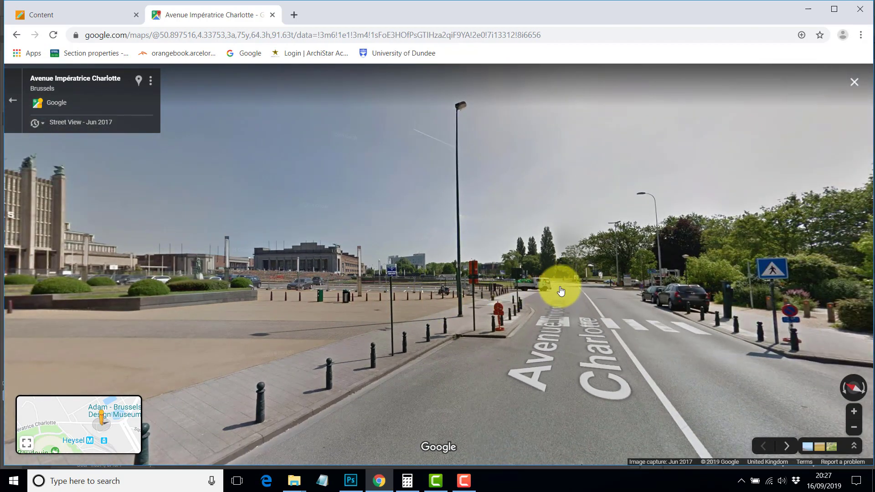
{"action": "left_click", "coordinate": [561, 290]}
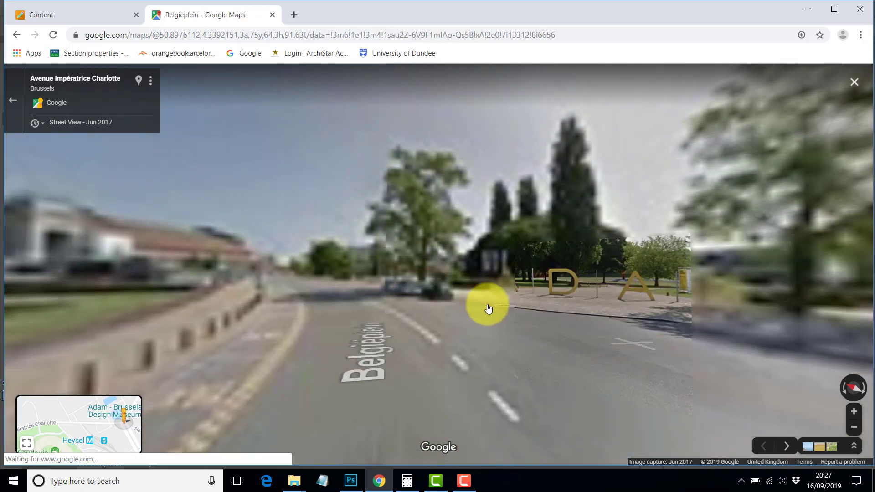
- Turn the Street View around at Belgiëplein and move beside the roadworks under the trees
{"action": "left_click_drag", "start_coordinate": [487, 305], "coordinate": [287, 296]}
{"action": "left_click_drag", "start_coordinate": [638, 342], "coordinate": [182, 326]}
{"action": "left_click", "coordinate": [499, 326]}
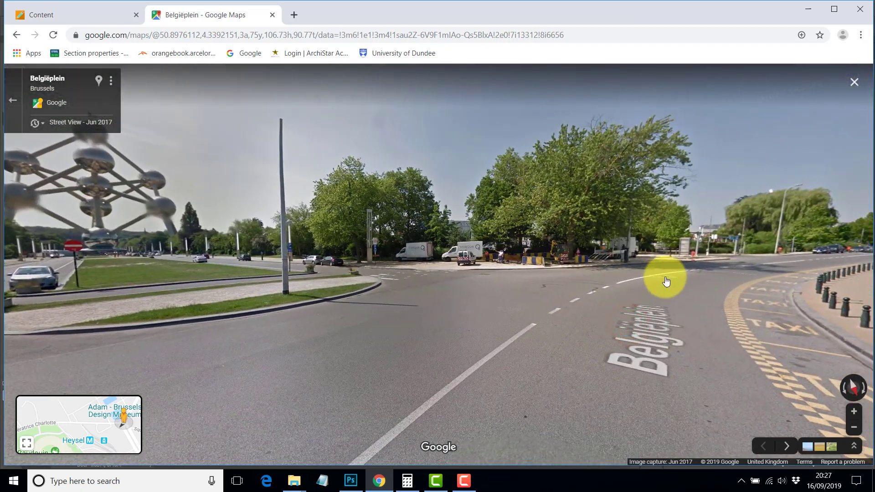
{"action": "left_click", "coordinate": [672, 276]}
{"action": "left_click", "coordinate": [325, 298]}
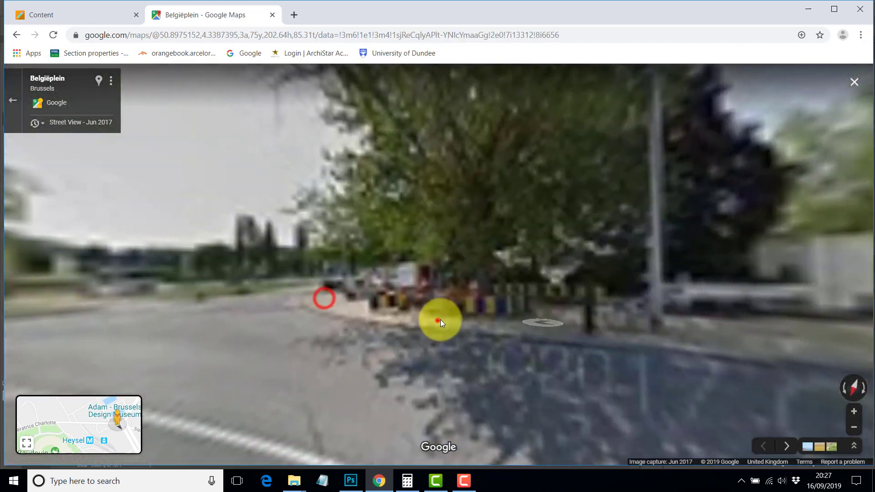
{"action": "left_click", "coordinate": [438, 320]}
{"action": "left_click_drag", "start_coordinate": [469, 334], "coordinate": [509, 335]}
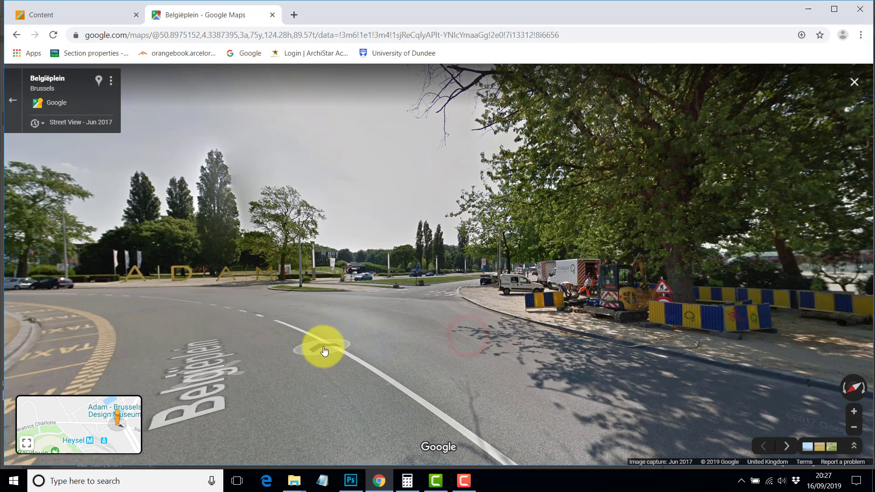
- Advance the Street View across Belgiëplein and aim it straight down the boulevard with the Atomium in frame
{"action": "left_click", "coordinate": [323, 346]}
{"action": "left_click", "coordinate": [359, 350]}
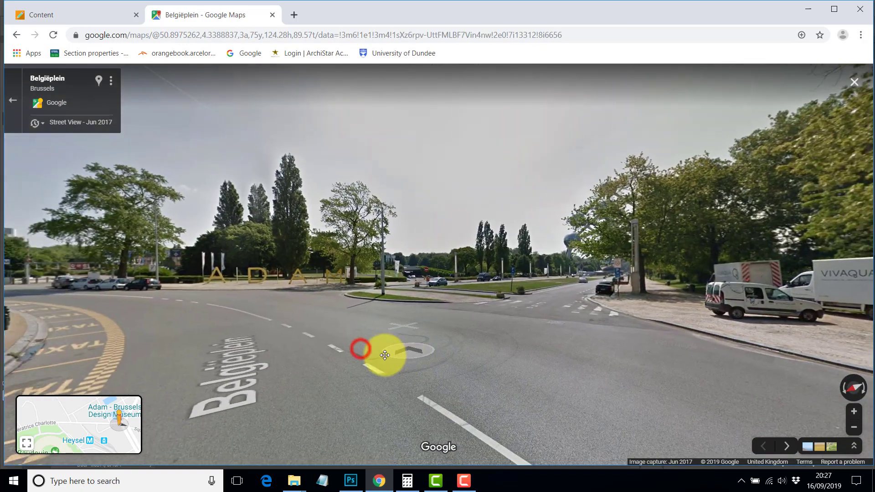
{"action": "left_click", "coordinate": [342, 378]}
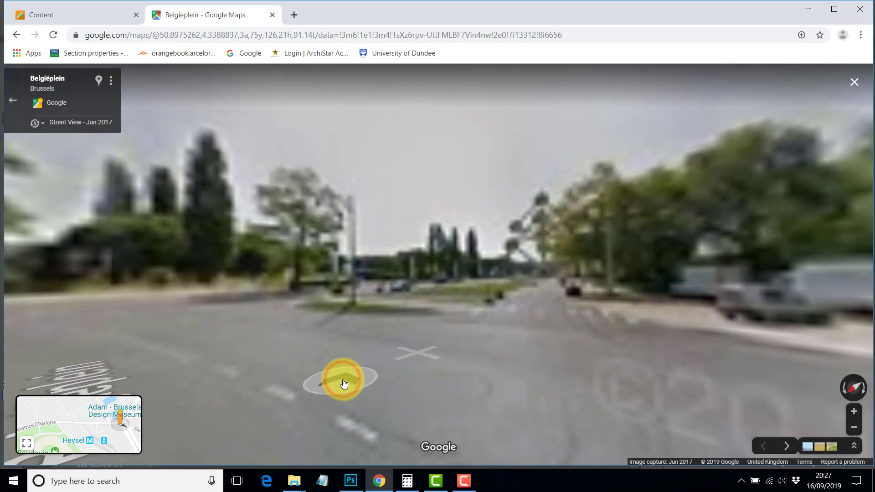
{"action": "left_click", "coordinate": [460, 371]}
{"action": "left_click", "coordinate": [407, 356]}
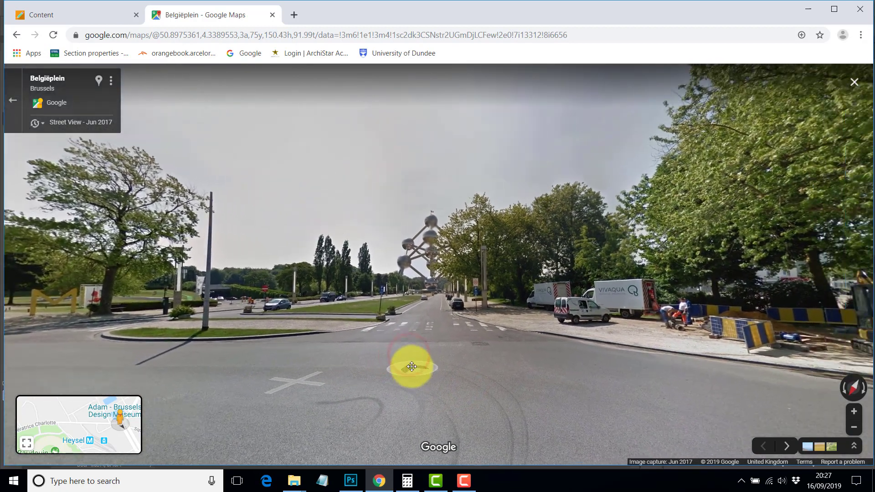
{"action": "left_click", "coordinate": [412, 367]}
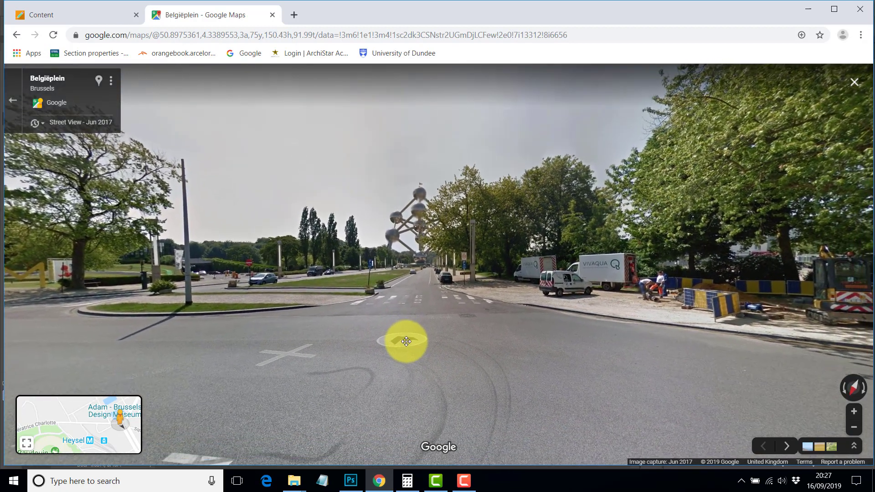
{"action": "left_click_drag", "start_coordinate": [406, 342], "coordinate": [407, 348]}
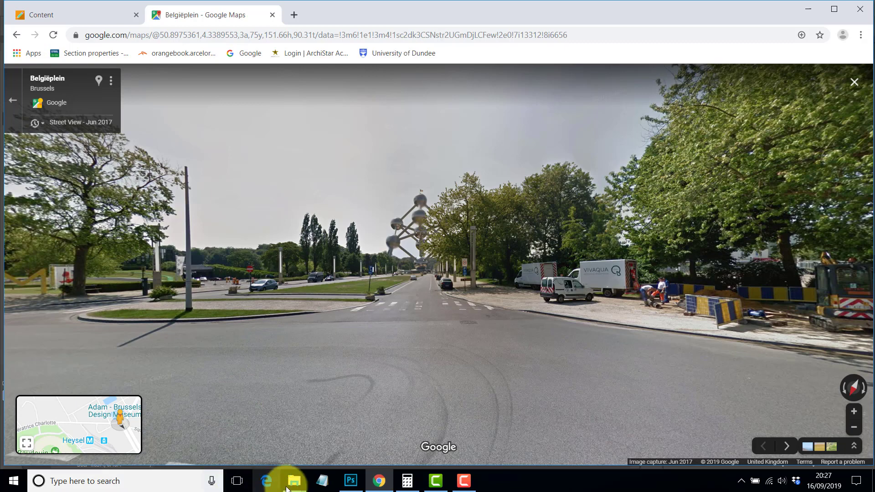
- Switch to Photoshop and paste the Belgiëplein screenshot into a new 1920 x 1080 px document made from the Clipboard preset
{"action": "left_click", "coordinate": [350, 481]}
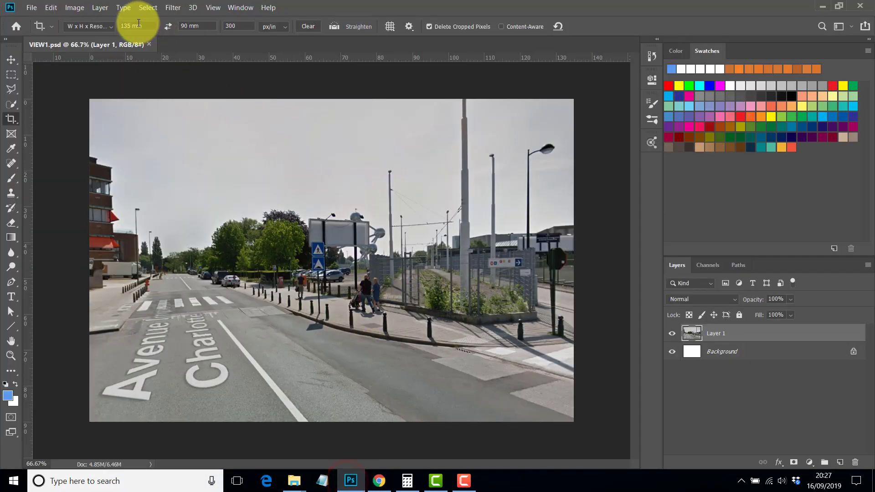
{"action": "left_click", "coordinate": [32, 8]}
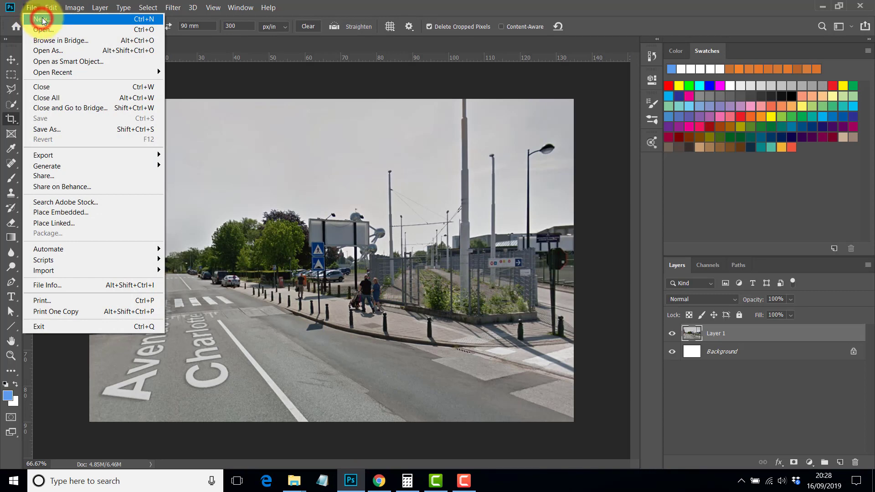
{"action": "left_click", "coordinate": [43, 21]}
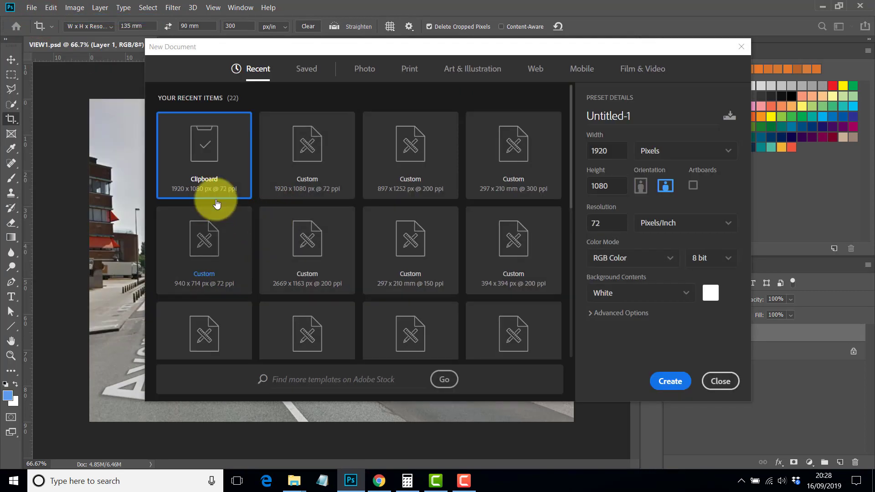
{"action": "double_click", "coordinate": [204, 162]}
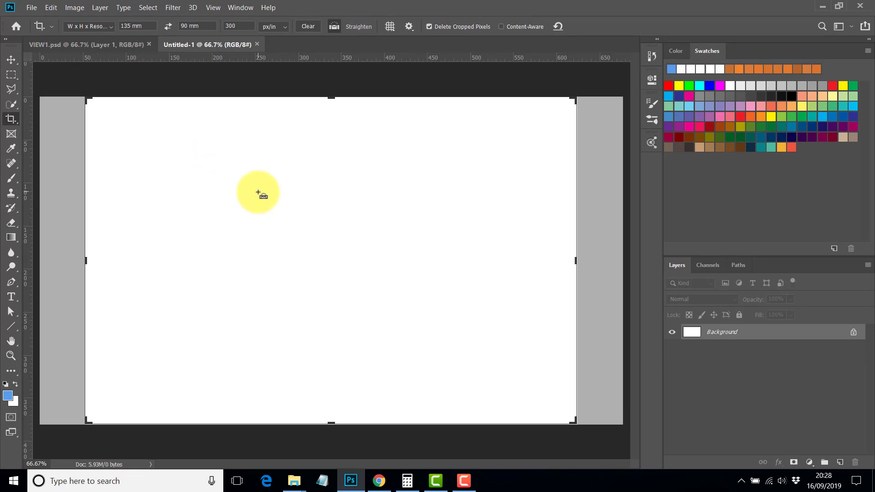
{"action": "key", "text": "ctrl+v"}
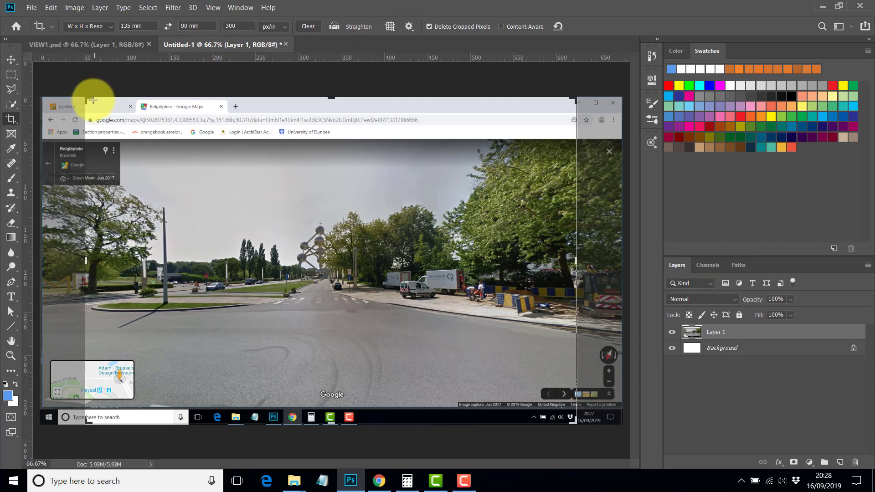
- Shrink the crop frame to about 297 x 198 mm around the Atomium and boulevard, excluding the browser interface, and apply the crop
{"action": "left_click_drag", "start_coordinate": [89, 99], "coordinate": [130, 155]}
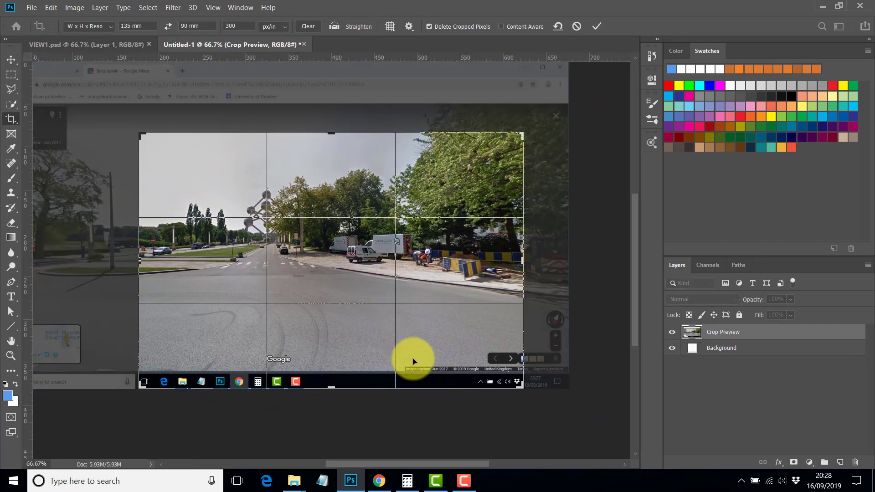
{"action": "left_click_drag", "start_coordinate": [524, 388], "coordinate": [450, 353]}
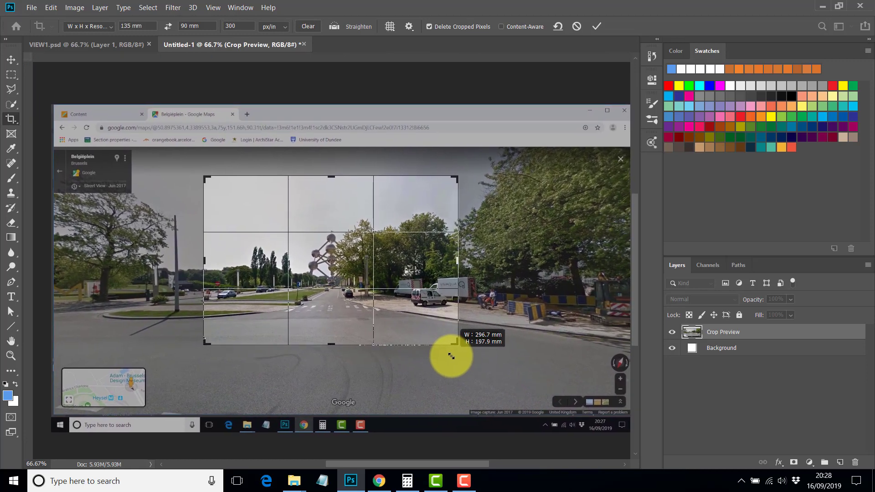
{"action": "left_click", "coordinate": [595, 25]}
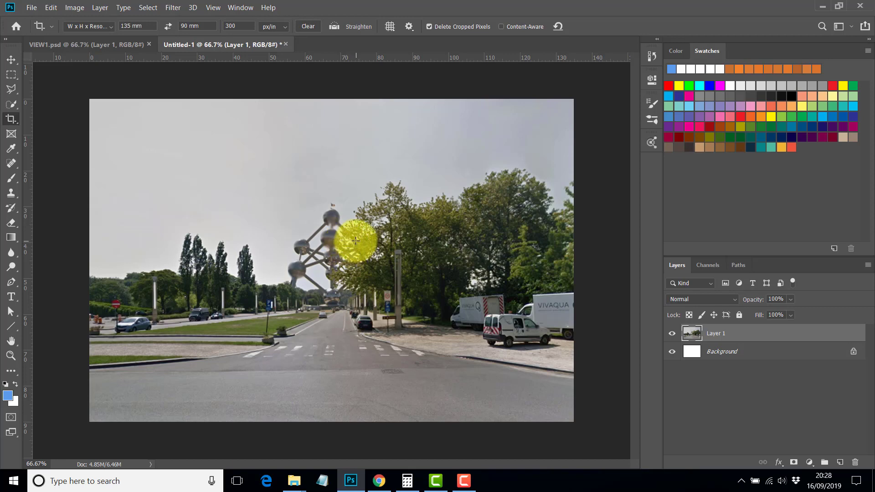
- Save the cropped image as VIEW2.psd in Photoshop format in the Cropping_Exercise folder, keeping Maximize Compatibility on
{"action": "left_click", "coordinate": [33, 7]}
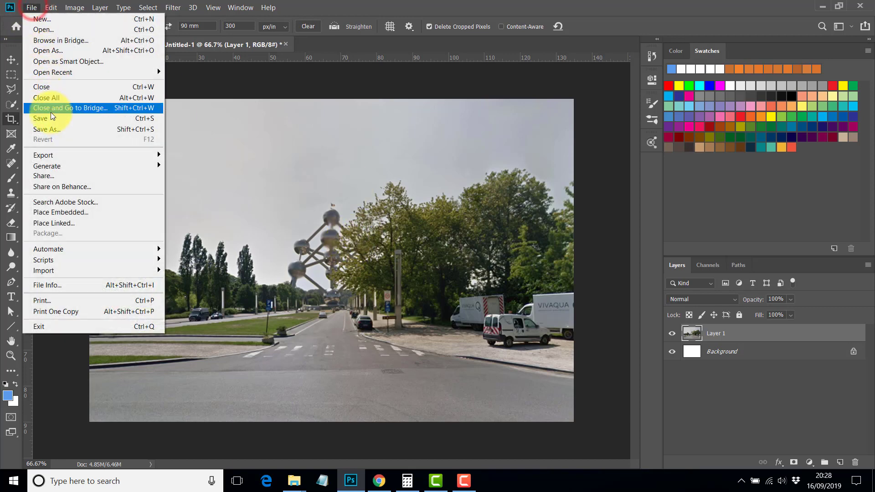
{"action": "left_click", "coordinate": [51, 129]}
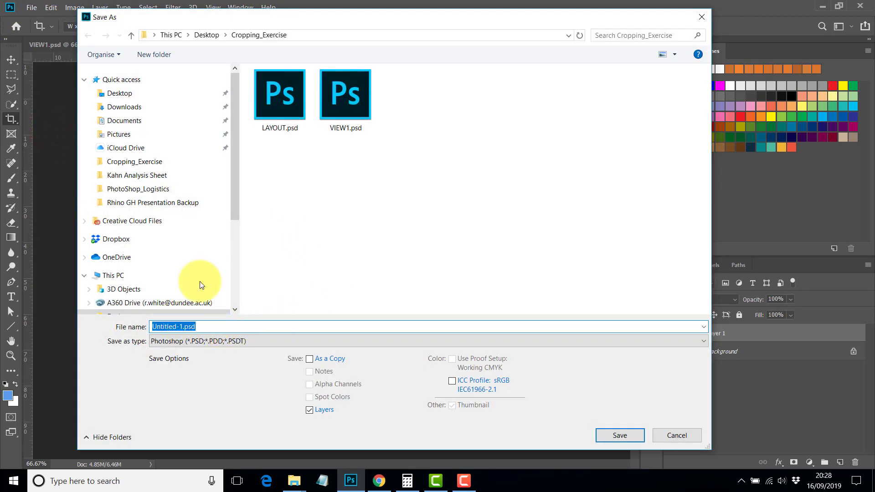
{"action": "left_click", "coordinate": [171, 327]}
{"action": "key", "text": "BackSpace"}
{"action": "type", "text": "2"}
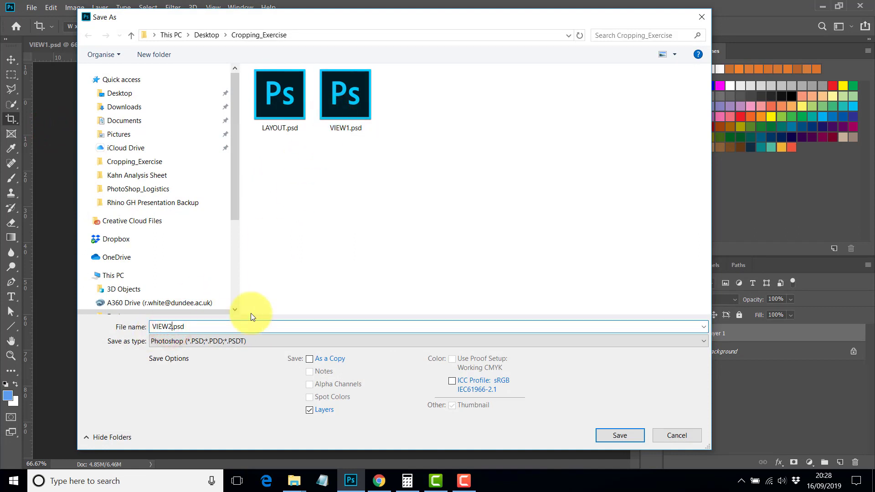
{"action": "left_click", "coordinate": [636, 440]}
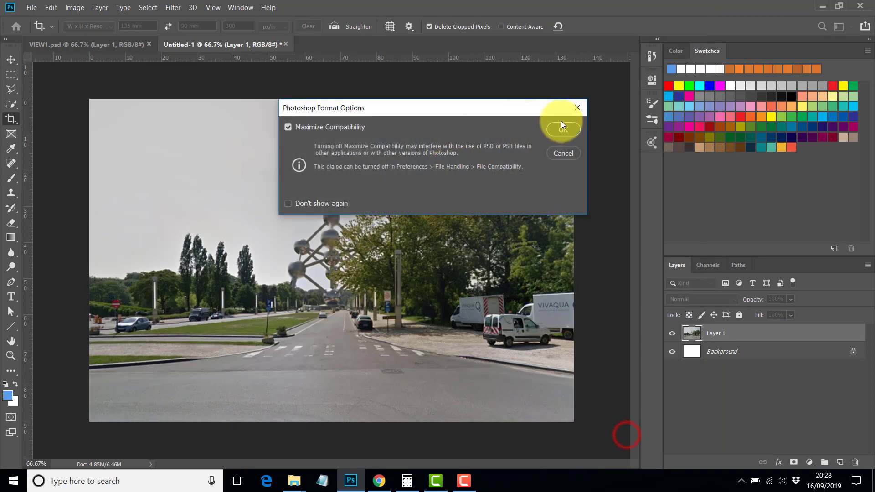
{"action": "left_click", "coordinate": [564, 130]}
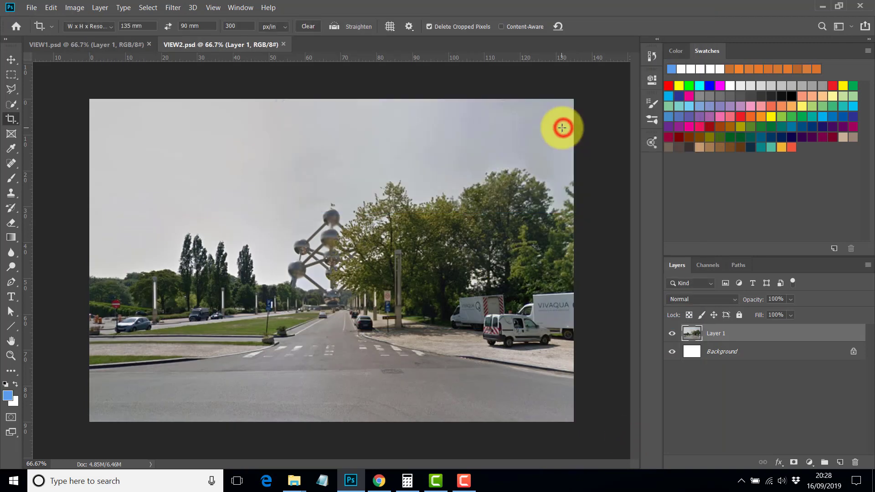
- Switch to Google Maps in the browser and advance the Street View along Boulevard du Centenaire to the pedestrian crossing before the Atomium
{"action": "left_click", "coordinate": [379, 481]}
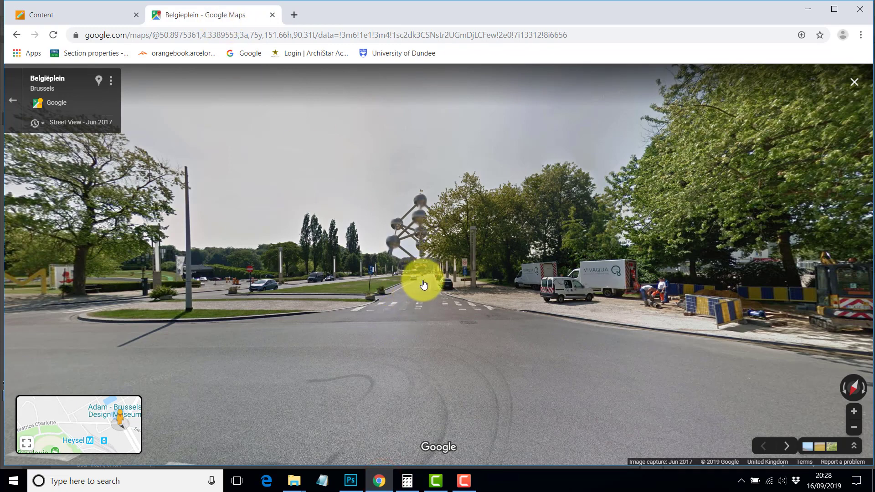
{"action": "left_click", "coordinate": [394, 282]}
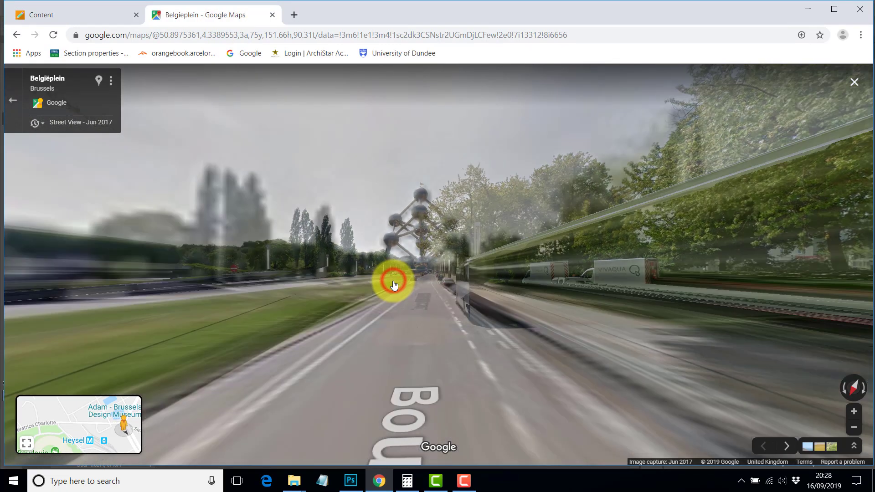
{"action": "left_click", "coordinate": [429, 310]}
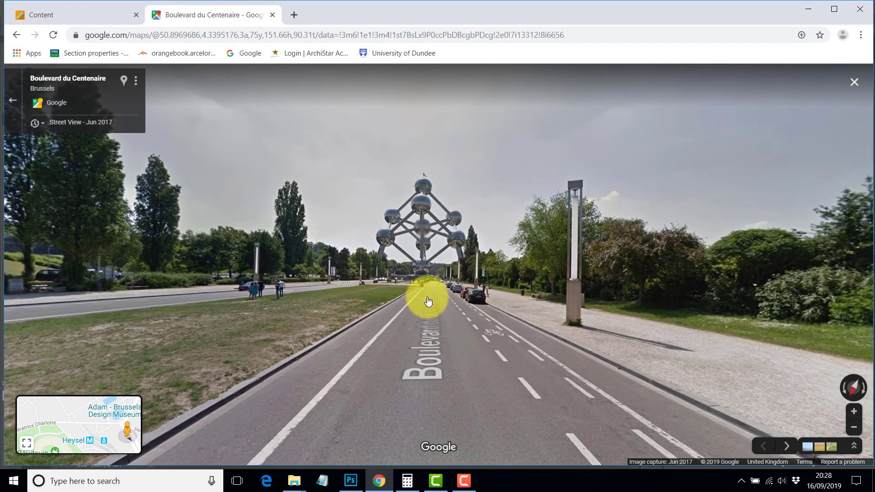
{"action": "left_click", "coordinate": [429, 310]}
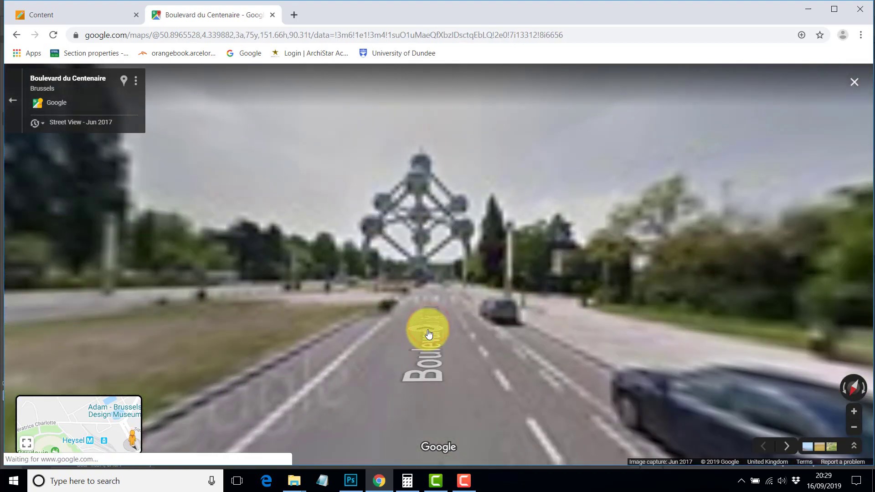
{"action": "left_click", "coordinate": [429, 328]}
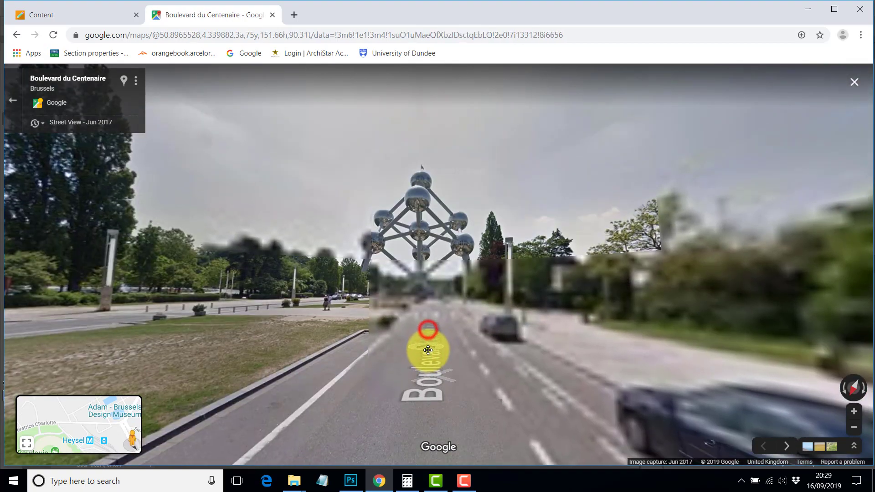
{"action": "left_click_drag", "start_coordinate": [433, 352], "coordinate": [420, 352]}
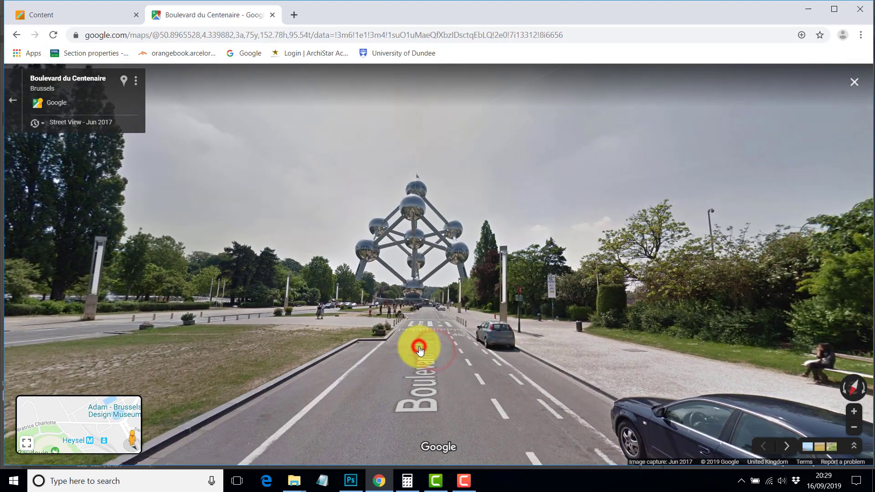
{"action": "left_click", "coordinate": [419, 349]}
{"action": "left_click", "coordinate": [430, 349]}
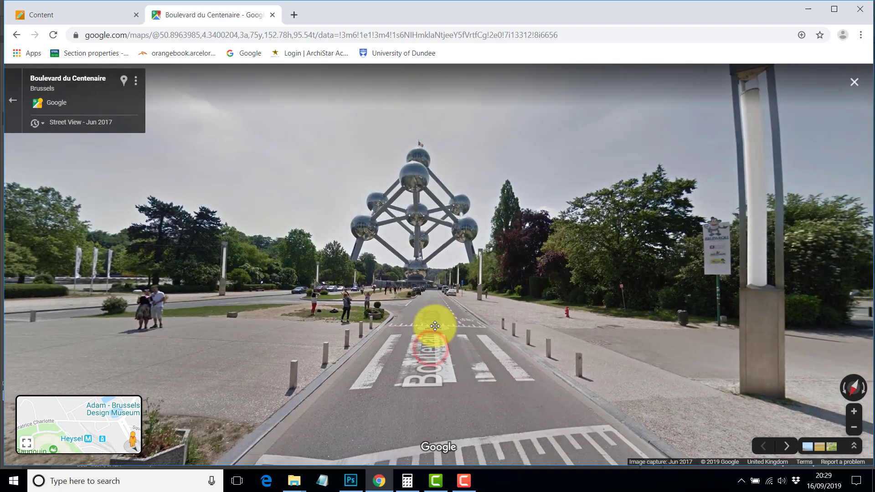
- Adjust the Street View angle at the crossing to frame the whole Atomium above the road
{"action": "mouse_move", "coordinate": [433, 331]}
{"action": "left_mouse_down"}
{"action": "mouse_move", "coordinate": [428, 319]}
{"action": "mouse_move", "coordinate": [420, 325]}
{"action": "left_mouse_up"}
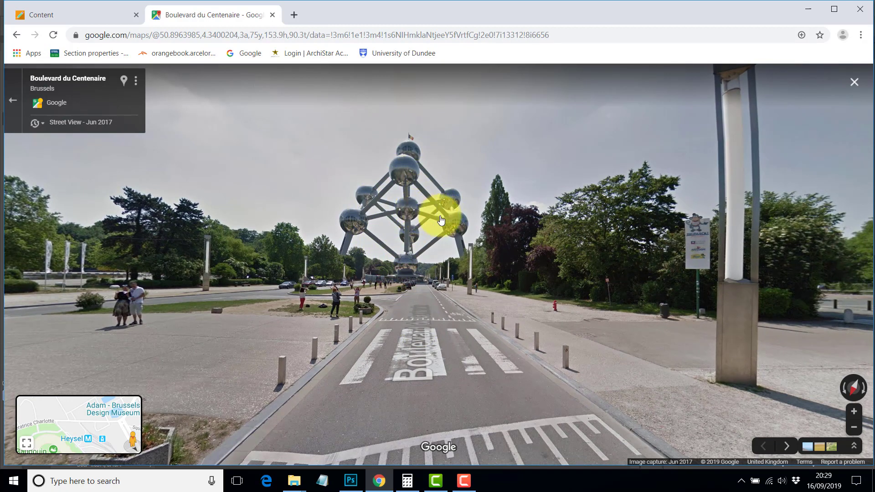
{"action": "left_click", "coordinate": [427, 317]}
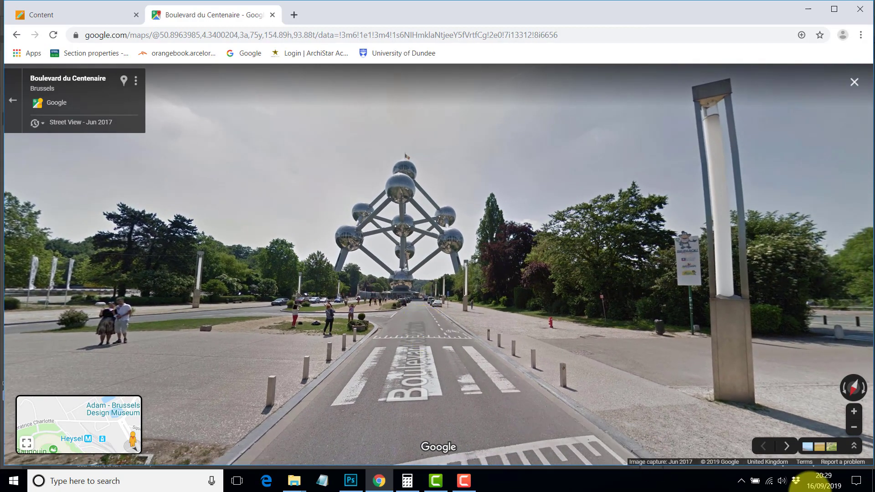
{"action": "left_click", "coordinate": [556, 426]}
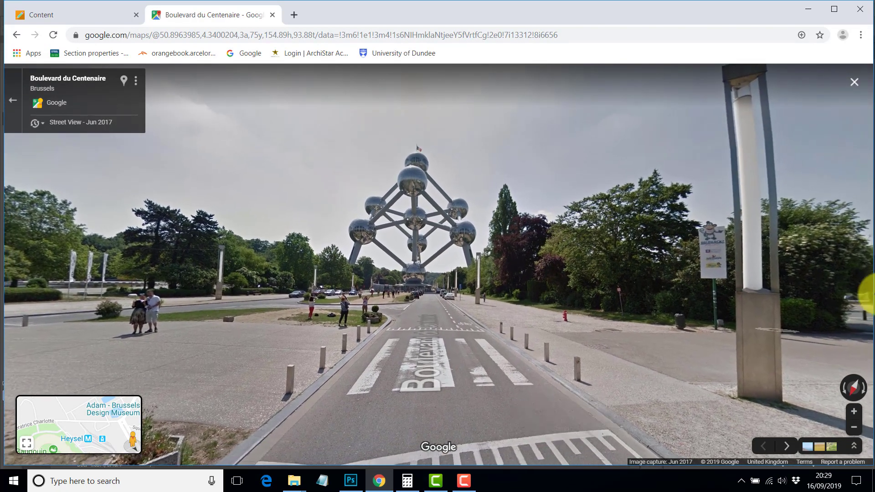
{"action": "left_click", "coordinate": [421, 400]}
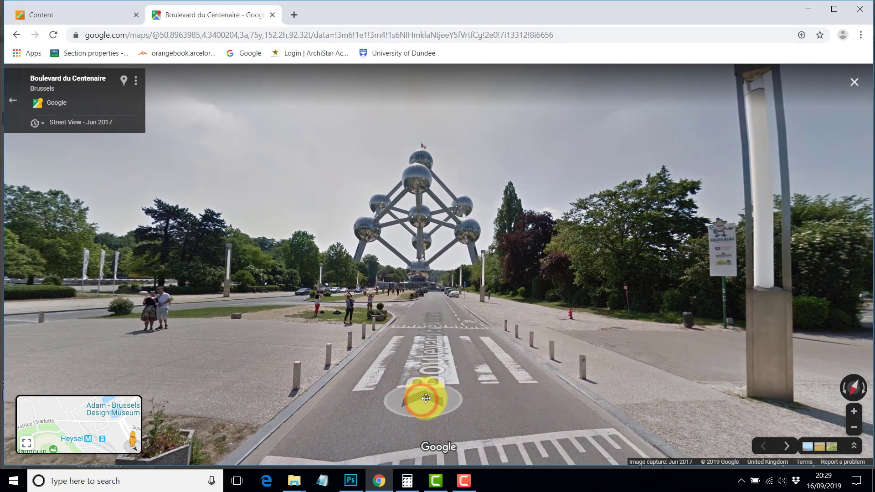
{"action": "left_click", "coordinate": [424, 388]}
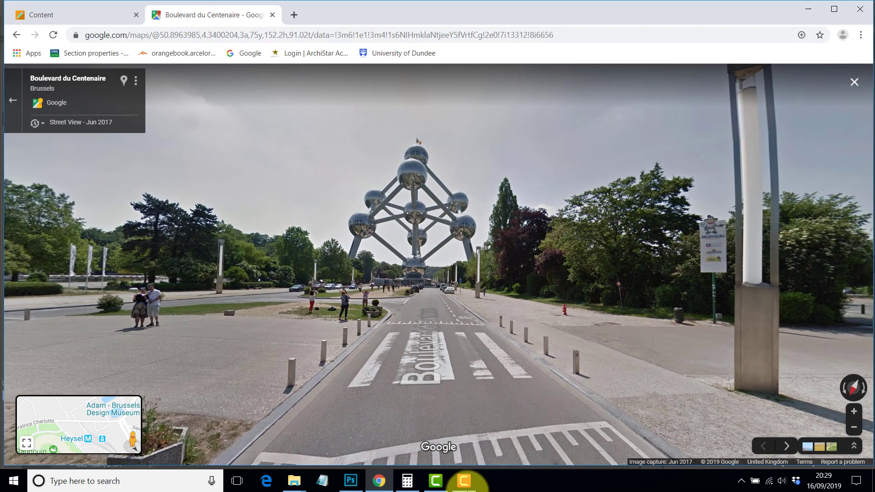
- Return to Photoshop and paste the Boulevard du Centenaire screenshot into a new 1920 x 1080 px document made from the Clipboard preset
{"action": "left_click", "coordinate": [351, 480]}
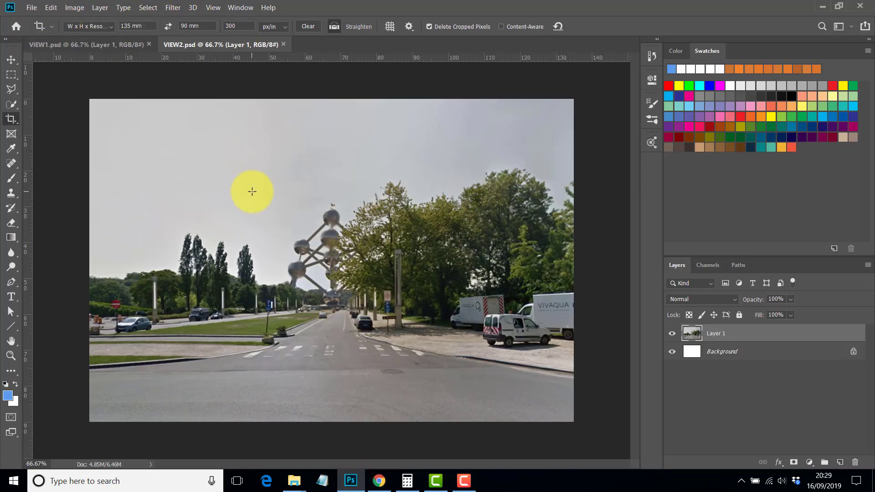
{"action": "key", "text": "ctrl+n"}
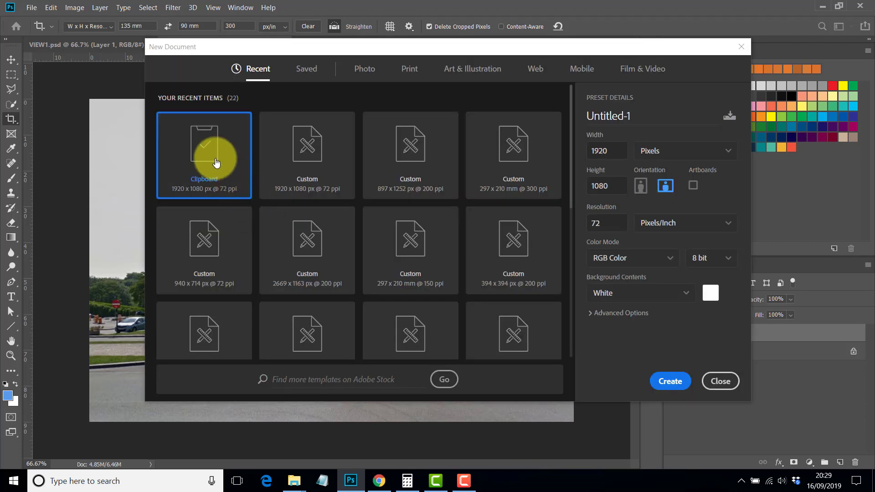
{"action": "double_click", "coordinate": [206, 154]}
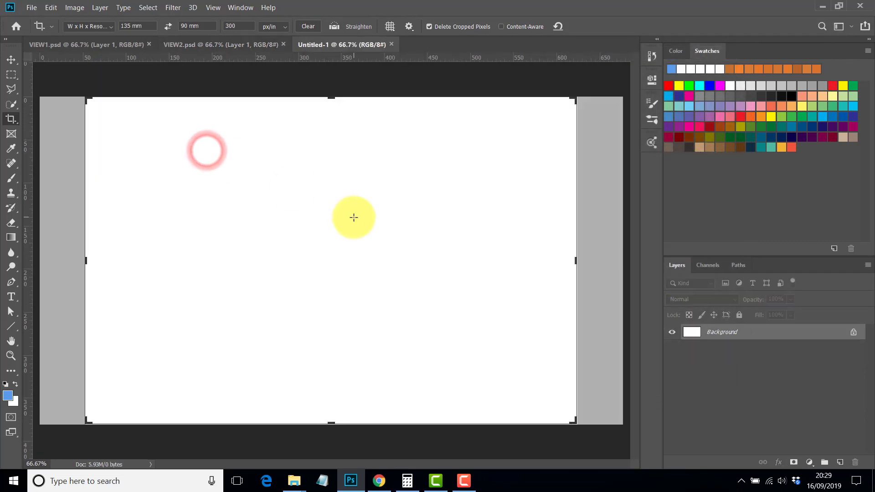
{"action": "key", "text": "ctrl+v"}
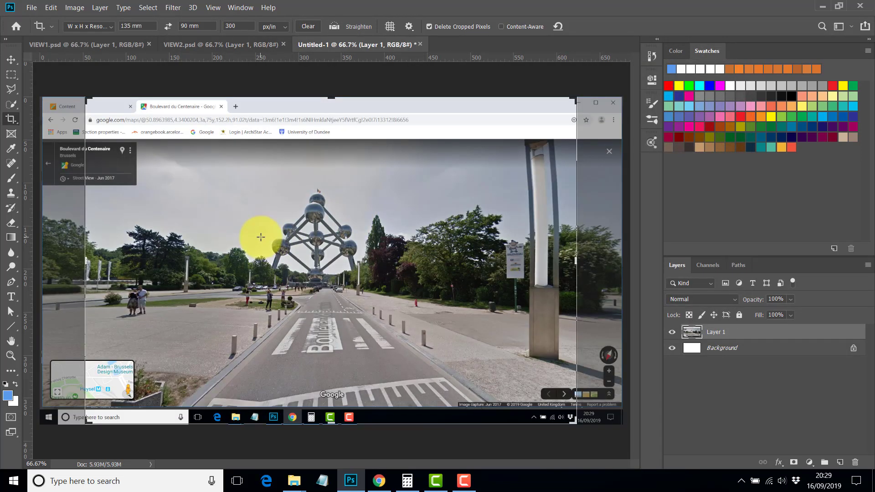
- Crop the pasted screenshot to 135 x 90 mm at 300 px/in around the Atomium and road, using a frame about 302 x 201 mm
{"action": "left_click_drag", "start_coordinate": [89, 98], "coordinate": [122, 152]}
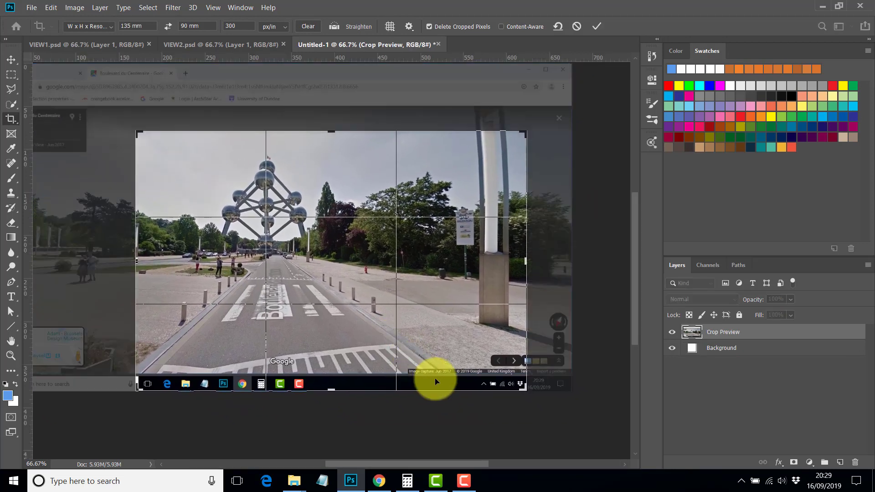
{"action": "left_click_drag", "start_coordinate": [487, 374], "coordinate": [445, 362]}
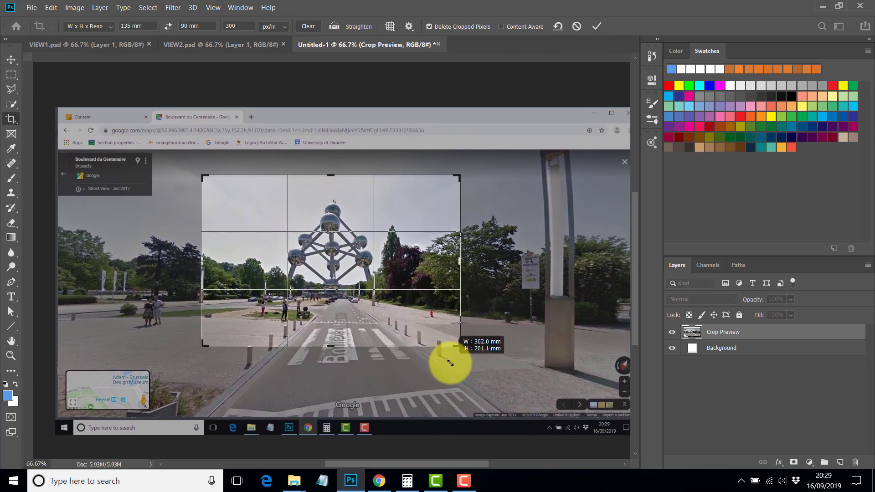
{"action": "left_click_drag", "start_coordinate": [313, 273], "coordinate": [323, 276]}
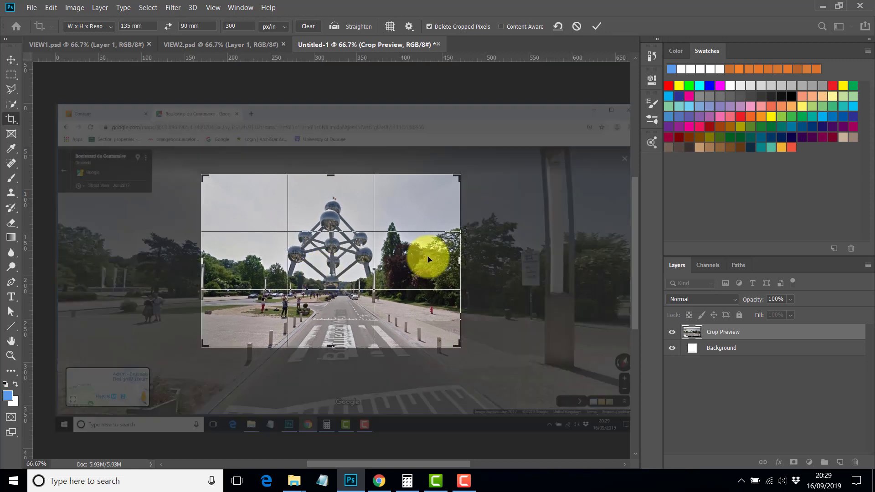
{"action": "left_click", "coordinate": [596, 27]}
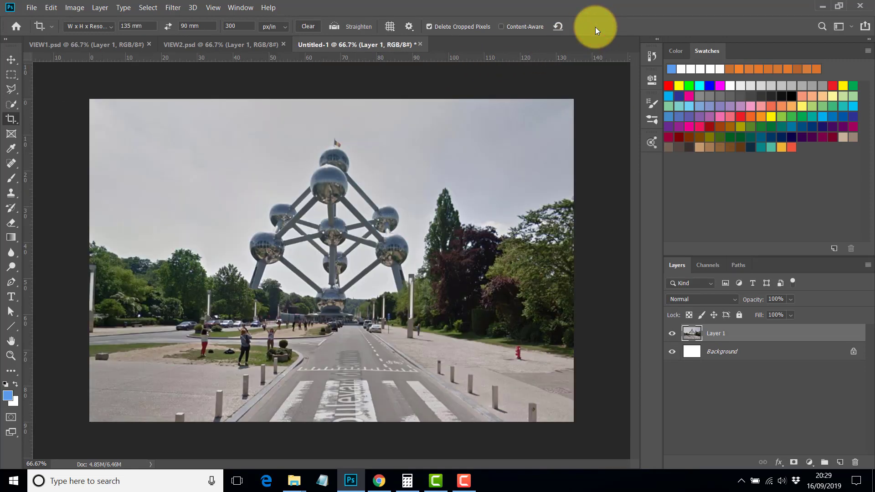
- Save the cropped image as VIEW3.psd in Photoshop format in the Cropping_Exercise folder, keeping Maximize Compatibility on
{"action": "left_click", "coordinate": [34, 8]}
{"action": "left_click", "coordinate": [52, 128]}
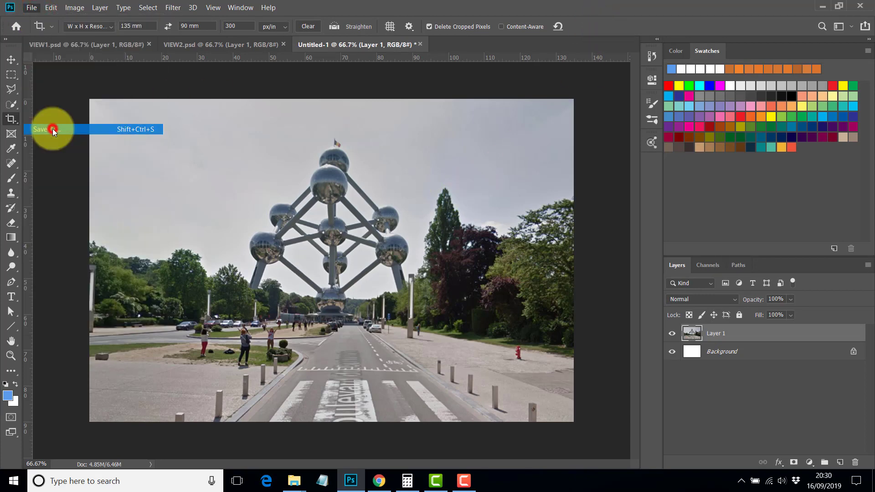
{"action": "left_click", "coordinate": [415, 124]}
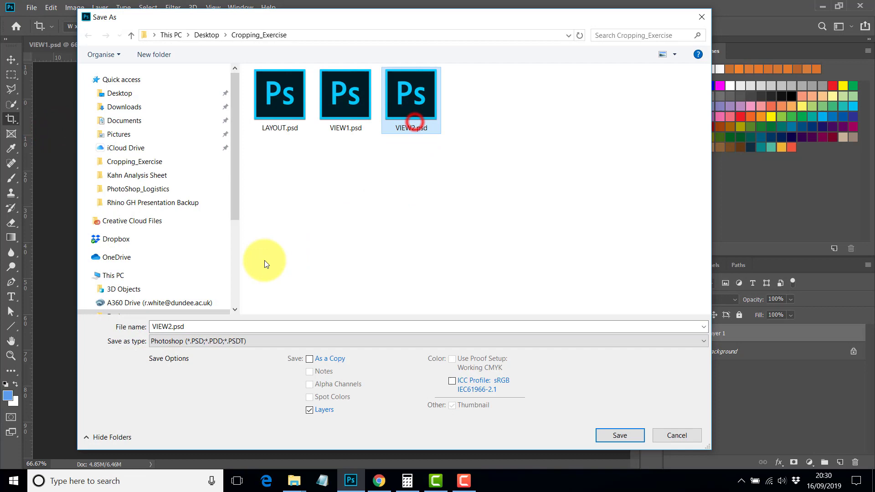
{"action": "double_click", "coordinate": [172, 327]}
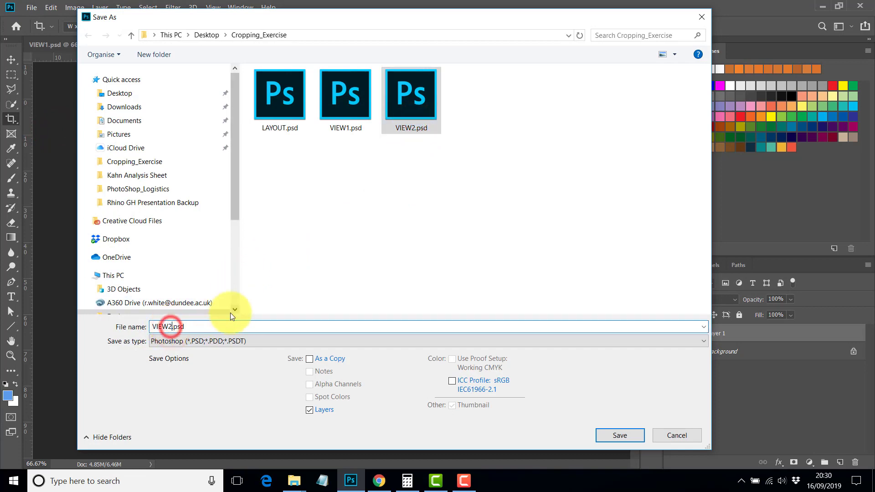
{"action": "key", "text": "BackSpace"}
{"action": "type", "text": "3"}
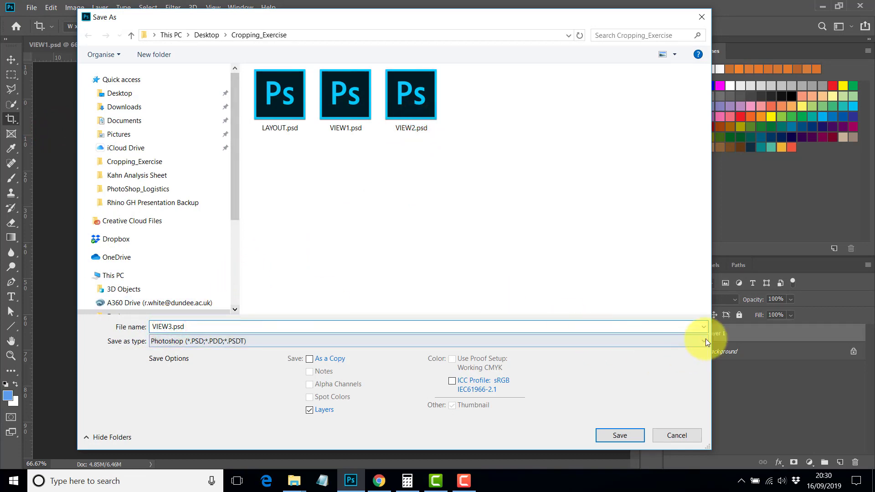
{"action": "left_click", "coordinate": [616, 434]}
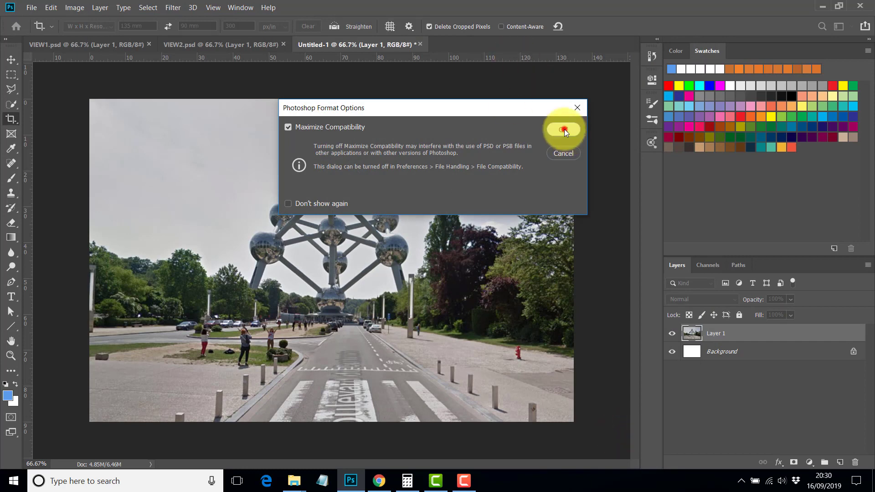
{"action": "left_click", "coordinate": [564, 130]}
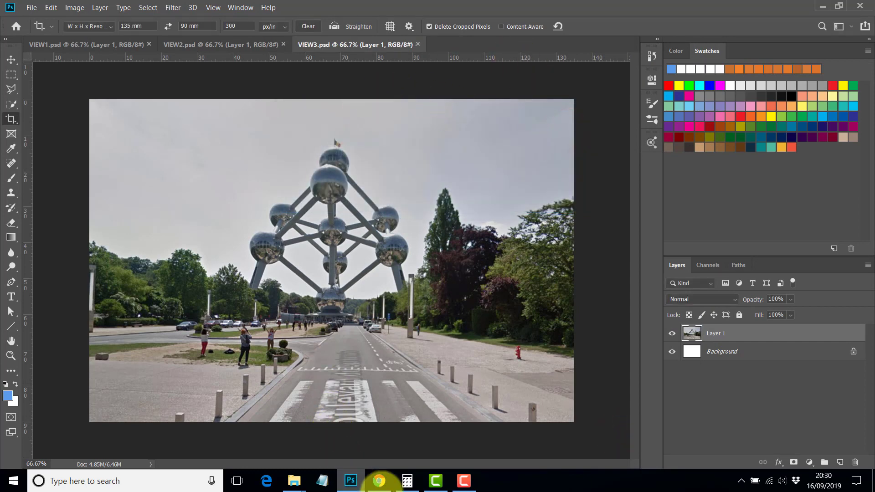
- Switch to Google Maps in the browser, advance Street View to Square de l'Atomium, and turn the view up towards the Atomium's spheres
{"action": "left_click", "coordinate": [379, 481]}
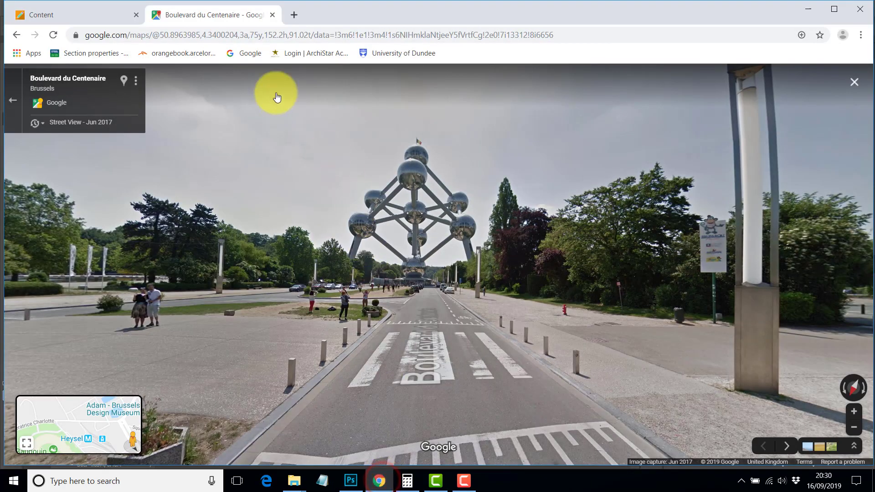
{"action": "left_click", "coordinate": [430, 295]}
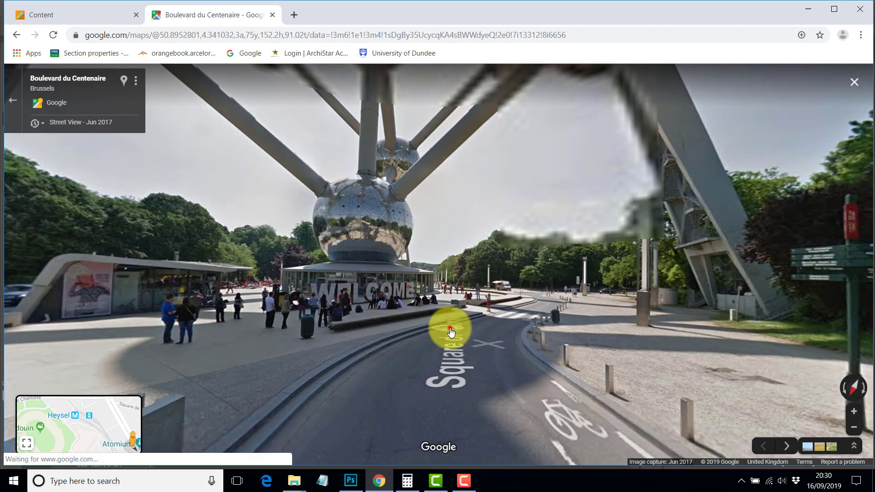
{"action": "left_click", "coordinate": [450, 328]}
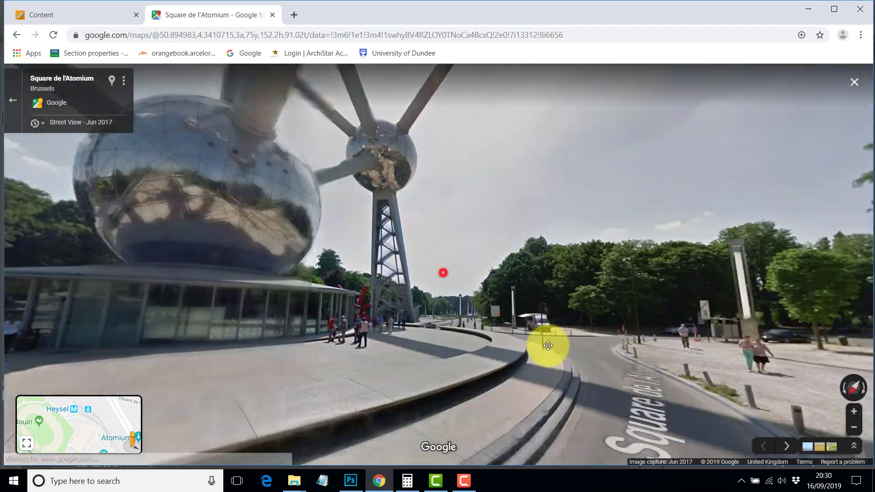
{"action": "left_click_drag", "start_coordinate": [548, 346], "coordinate": [564, 358]}
{"action": "left_click_drag", "start_coordinate": [443, 296], "coordinate": [482, 328]}
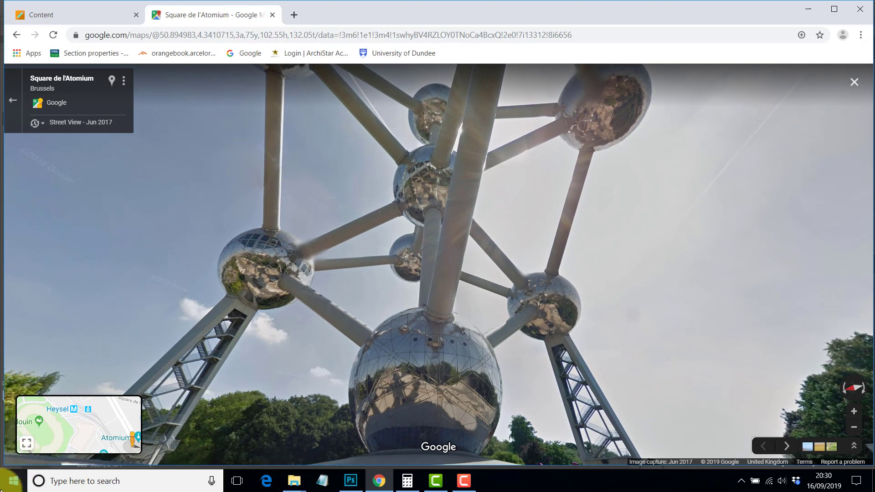
- Return to Photoshop and paste the Square de l'Atomium screenshot into a new 1920 x 1080 px document made from the Clipboard preset
{"action": "left_click", "coordinate": [354, 482]}
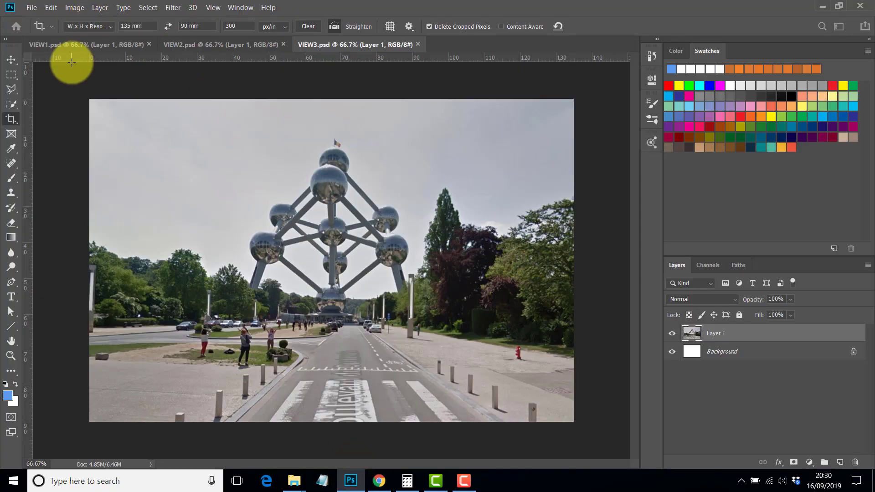
{"action": "key", "text": "ctrl+n"}
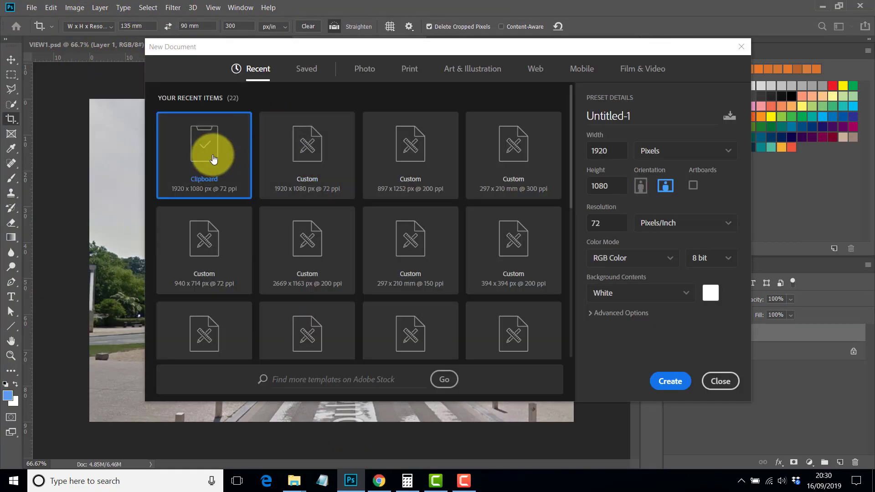
{"action": "double_click", "coordinate": [212, 155]}
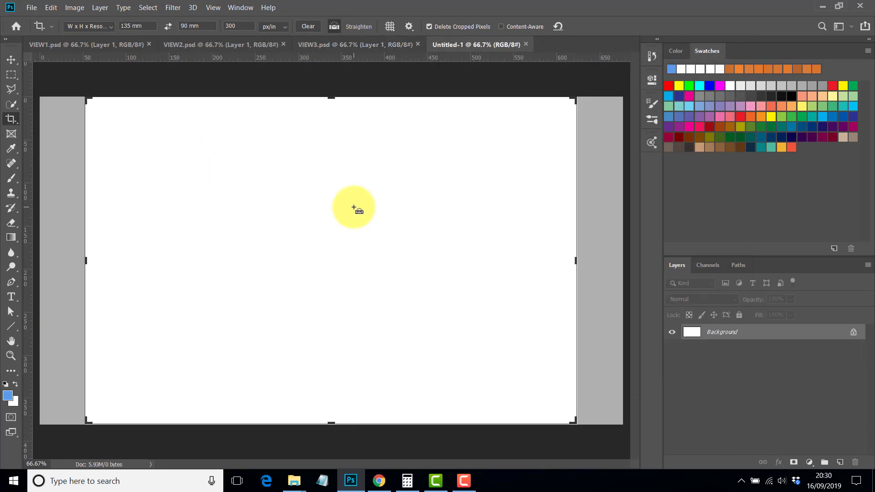
{"action": "key", "text": "ctrl+v"}
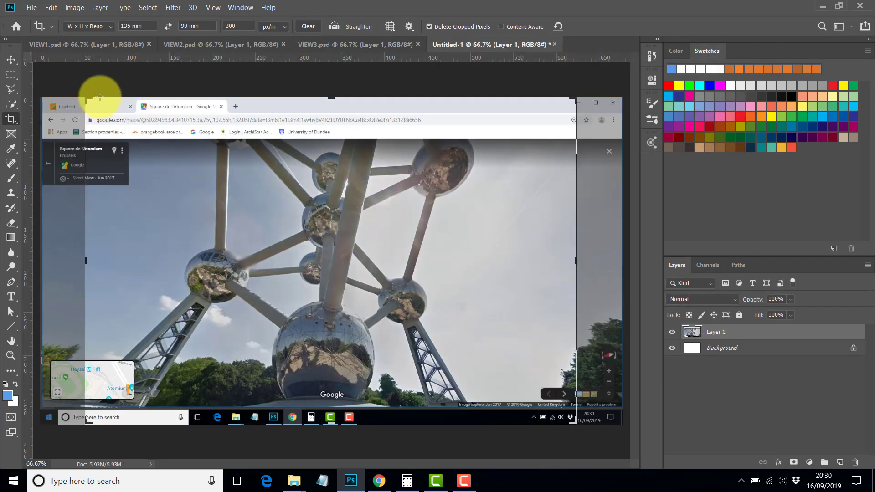
- Crop the Square de l'Atomium screenshot to 135 x 90 mm at 300 px/in around the spheres, excluding the browser bars and taskbar
{"action": "left_click_drag", "start_coordinate": [88, 101], "coordinate": [115, 137]}
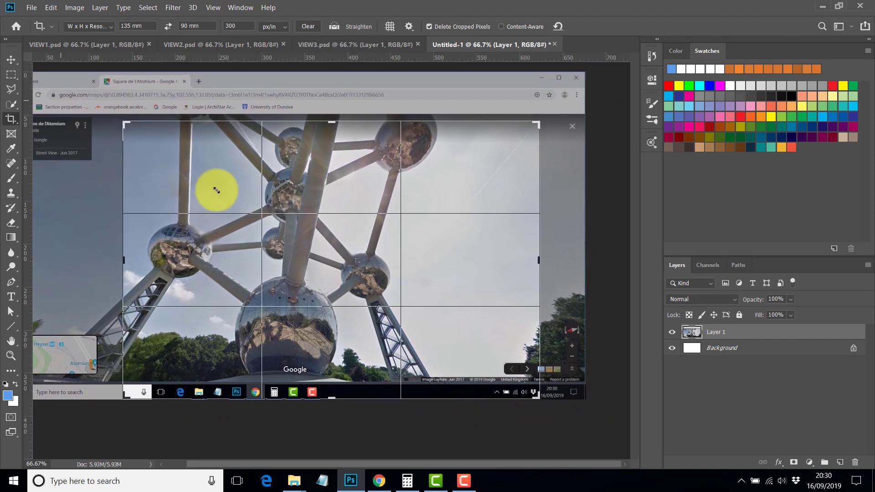
{"action": "left_click_drag", "start_coordinate": [224, 192], "coordinate": [242, 193]}
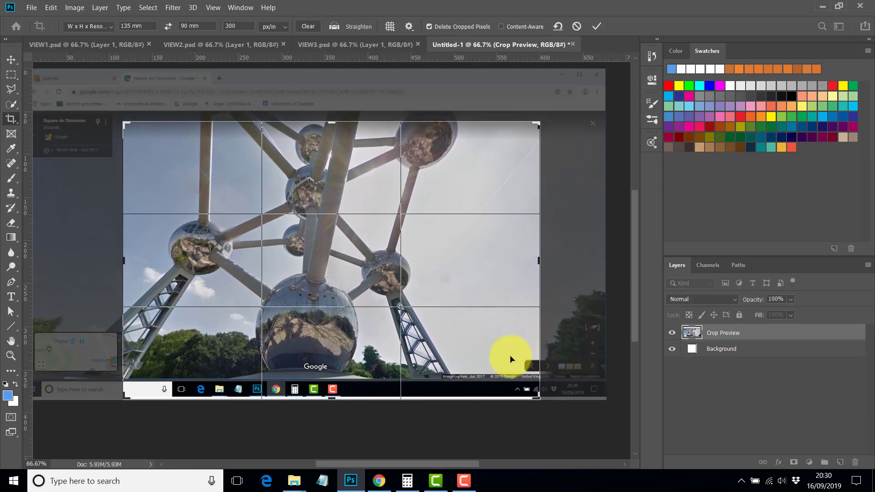
{"action": "left_click_drag", "start_coordinate": [538, 399], "coordinate": [521, 387]}
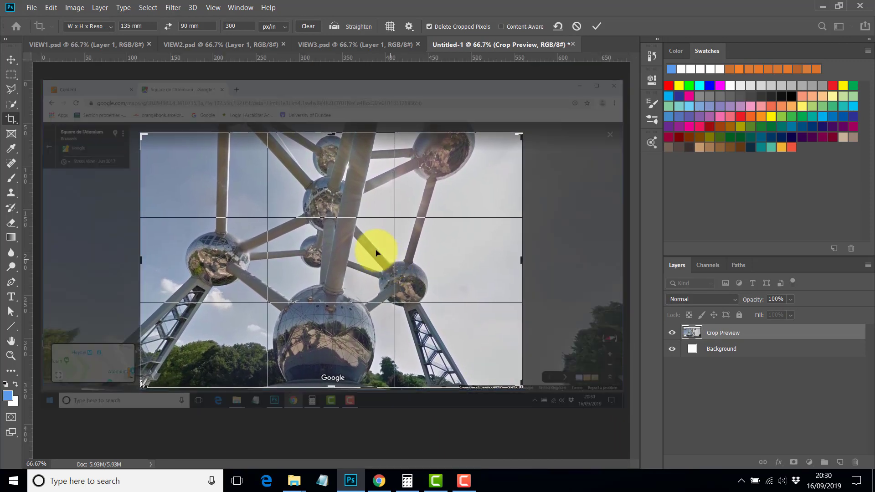
{"action": "left_click", "coordinate": [595, 24]}
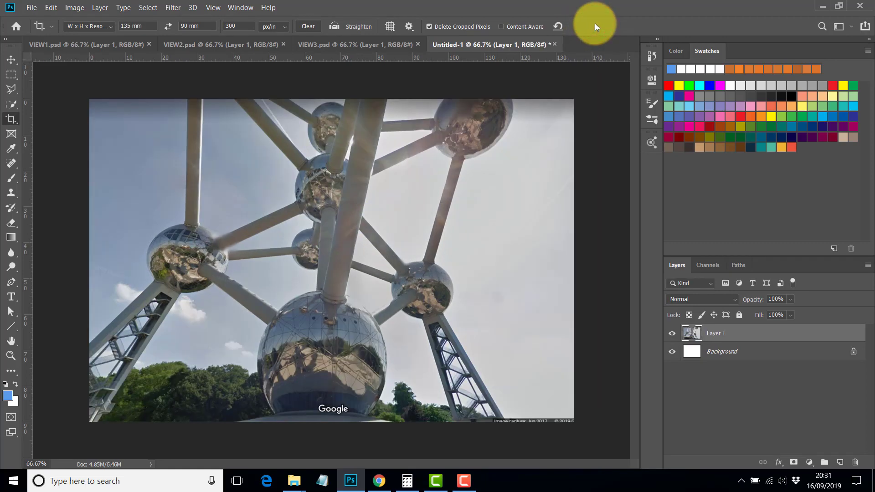
- Save the cropped spheres image as VIEW4.psd in Photoshop format in the Cropping_Exercise folder, keeping Maximize Compatibility on
{"action": "left_click", "coordinate": [32, 8]}
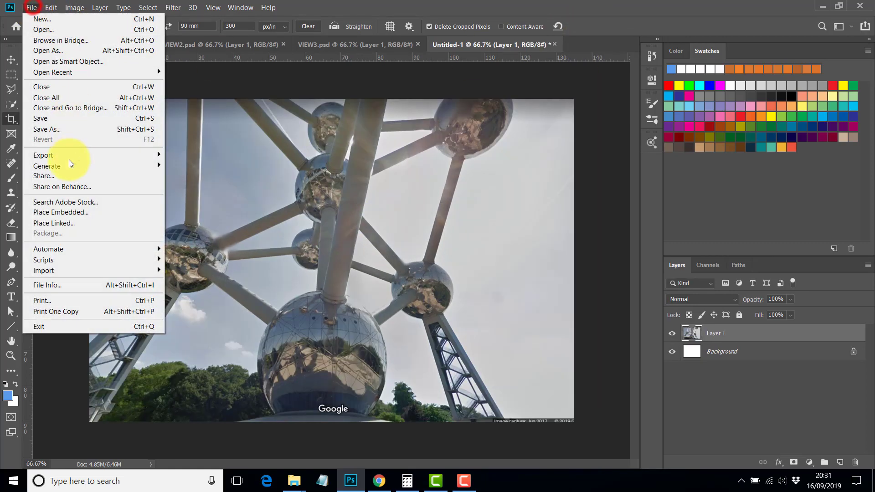
{"action": "left_click", "coordinate": [53, 128]}
{"action": "left_click", "coordinate": [488, 118]}
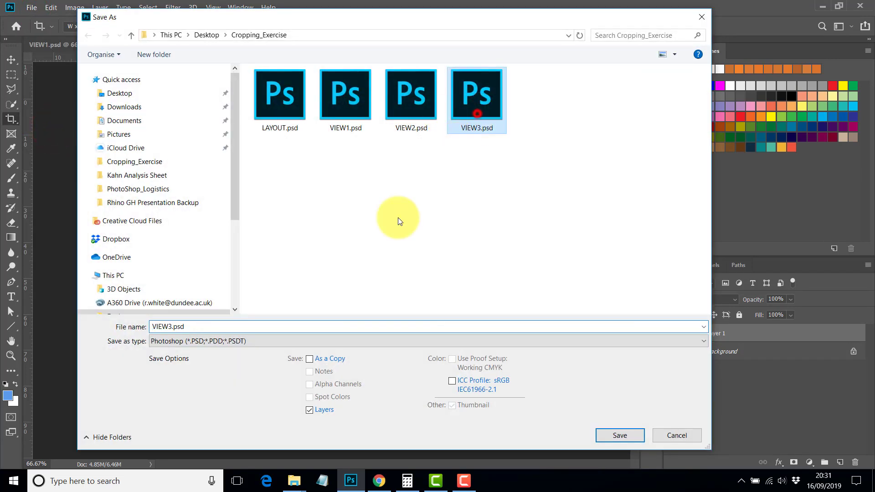
{"action": "double_click", "coordinate": [170, 327]}
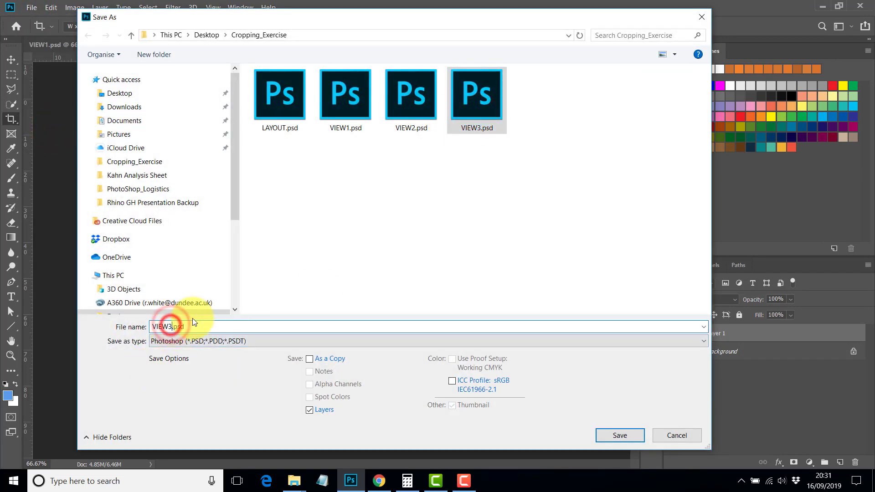
{"action": "type", "text": "VIEW4"}
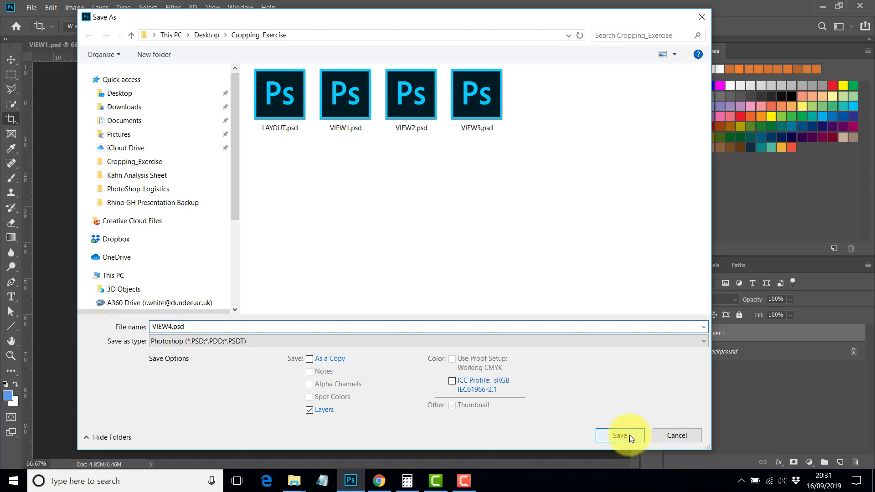
{"action": "left_click", "coordinate": [630, 435]}
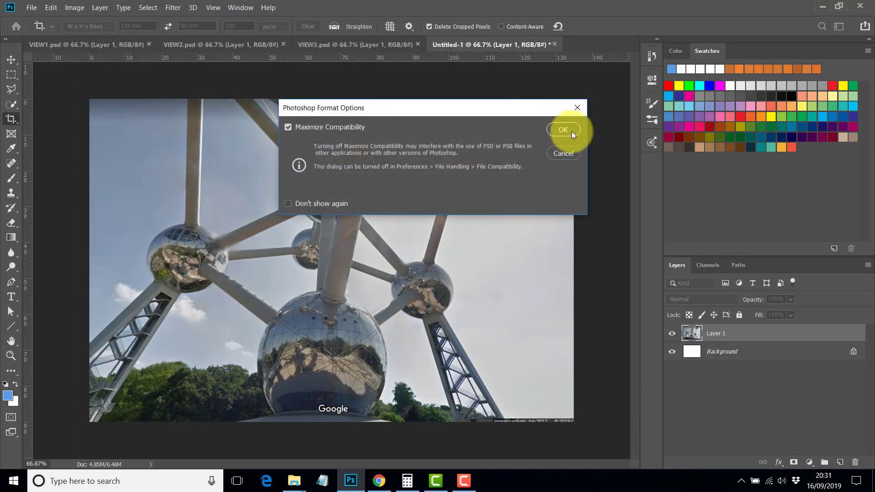
{"action": "left_click", "coordinate": [563, 130]}
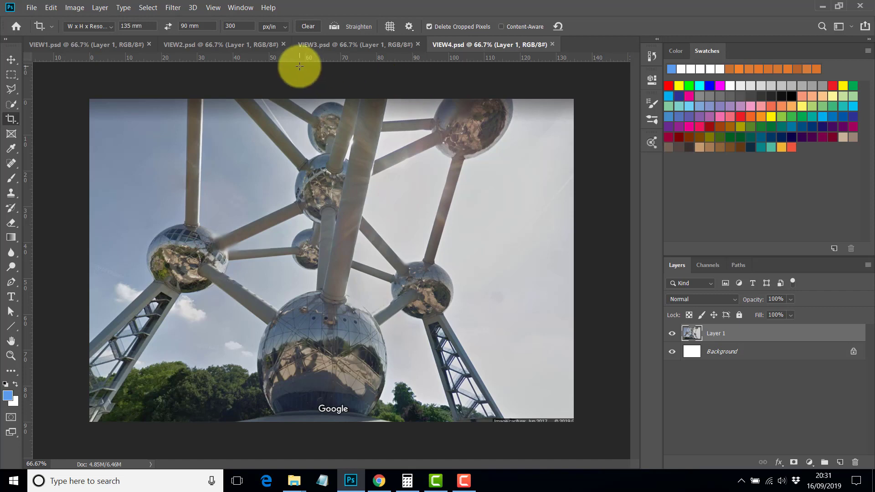
- Arrange the four open VIEW documents side by side in a 4-up layout
{"action": "left_click", "coordinate": [219, 9]}
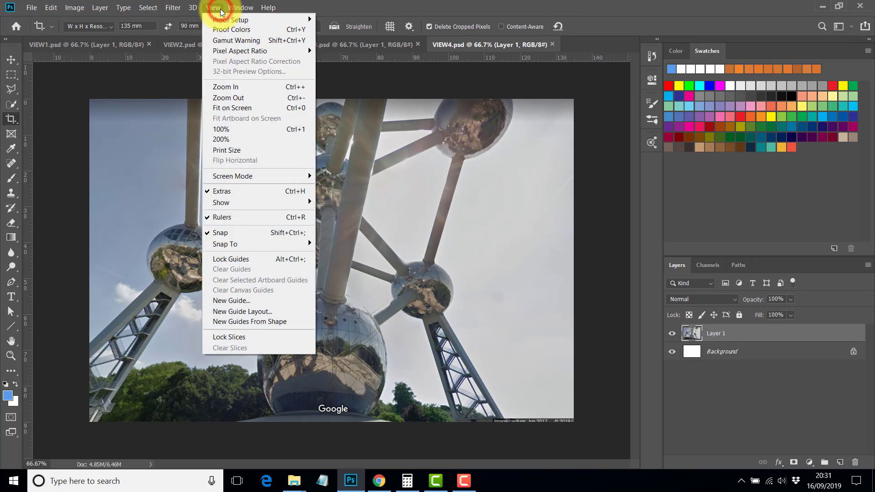
{"action": "mouse_move", "coordinate": [233, 10]}
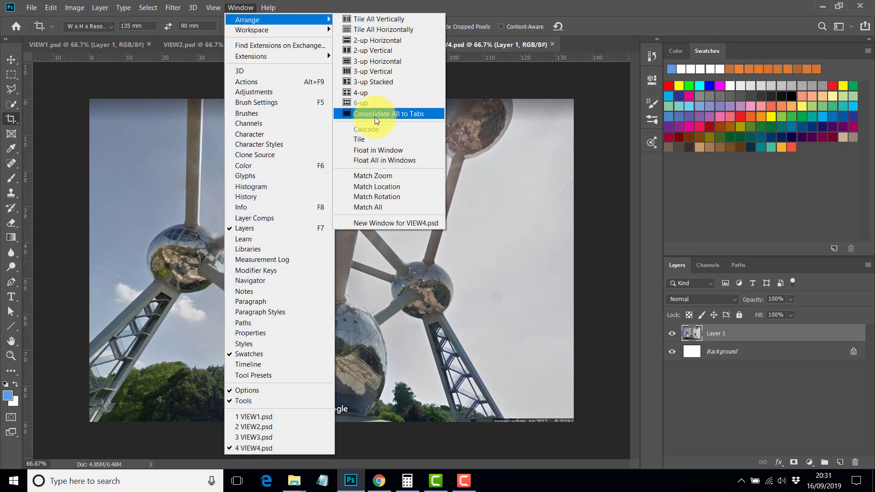
{"action": "left_click", "coordinate": [361, 93]}
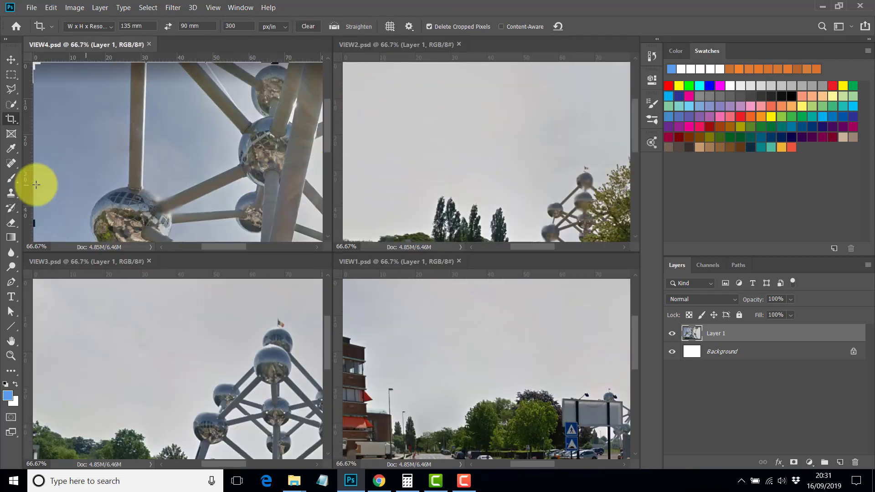
- Zoom the VIEW4, VIEW2 and VIEW3 documents to 33.3% so each whole image fits in its window
{"action": "left_click", "coordinate": [11, 355]}
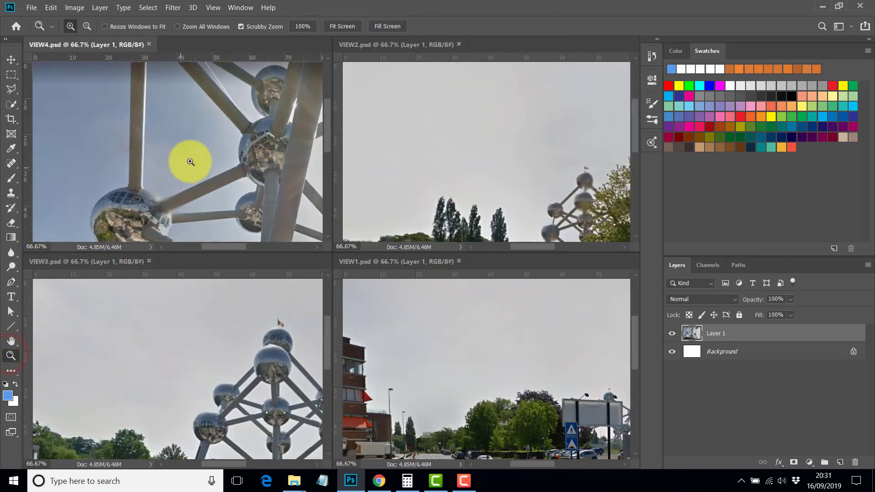
{"action": "left_click", "coordinate": [191, 159], "text": "alt"}
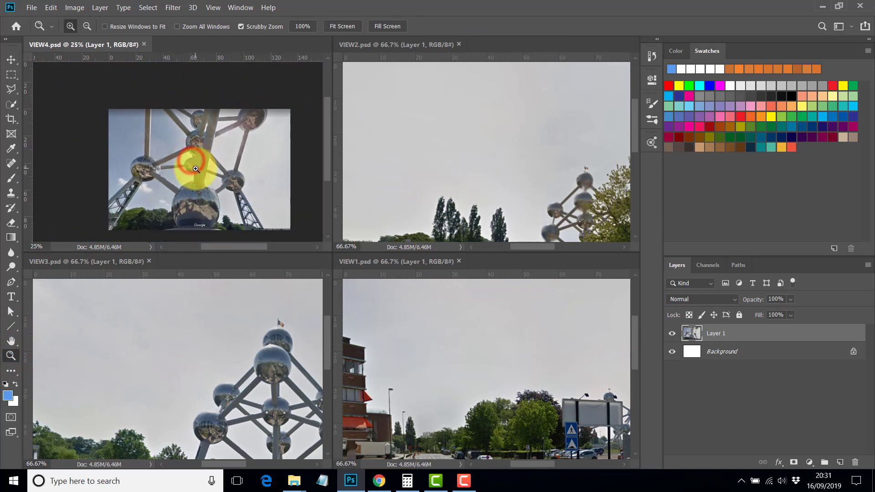
{"action": "left_click", "coordinate": [486, 169]}
{"action": "left_click", "coordinate": [506, 161], "text": "alt"}
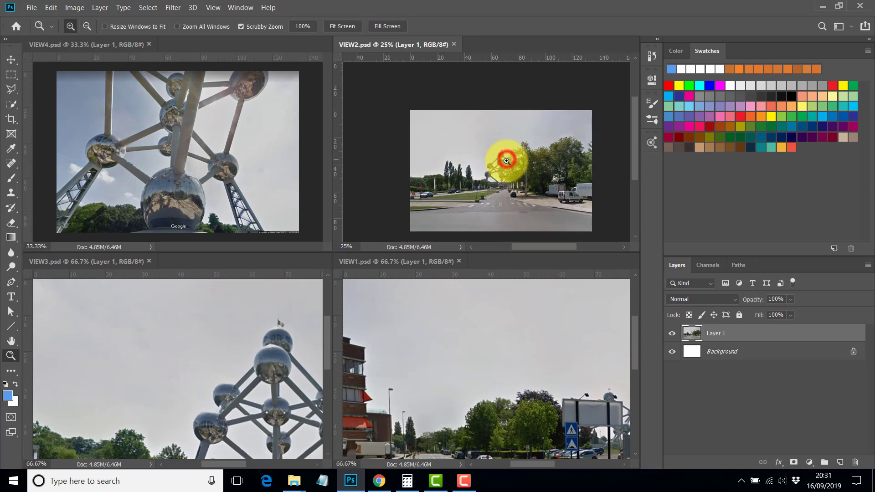
{"action": "left_click", "coordinate": [160, 384]}
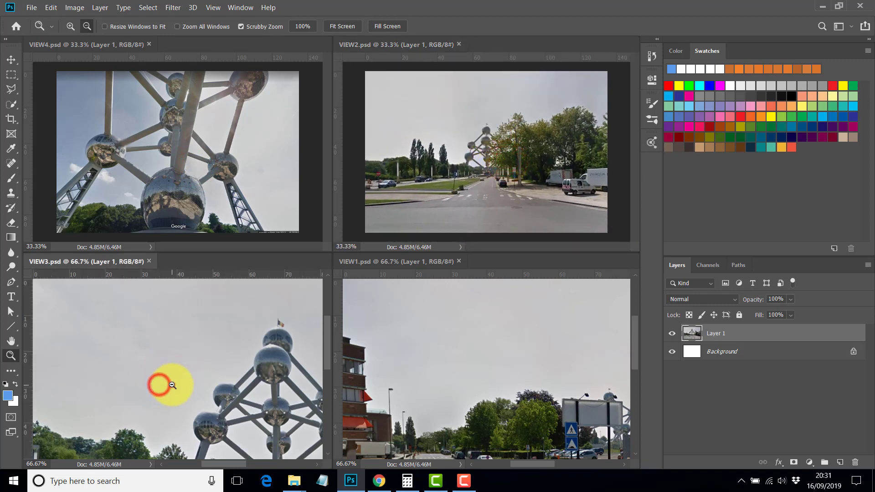
{"action": "left_click", "coordinate": [160, 384], "text": "alt"}
{"action": "left_click", "coordinate": [162, 384], "text": "alt"}
{"action": "left_click", "coordinate": [165, 383], "text": "alt"}
{"action": "left_click", "coordinate": [166, 383]}
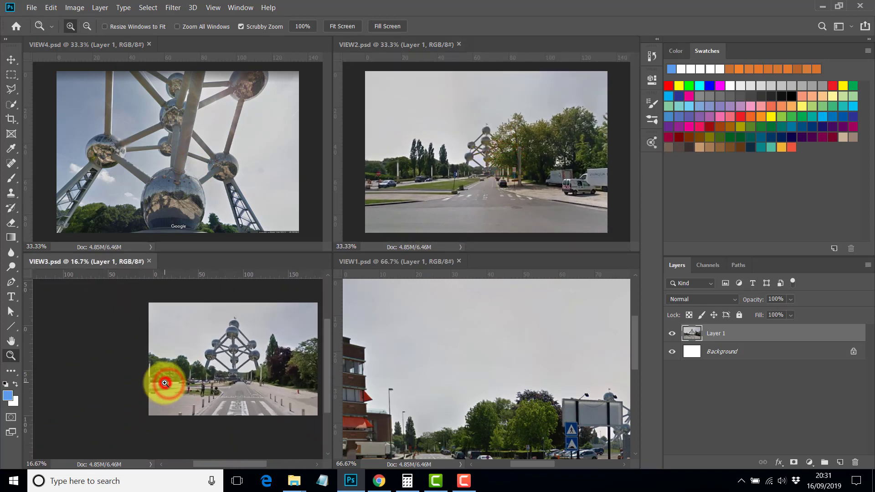
- Zoom the VIEW1 document to 33.3% so the whole street image is centred in its window
{"action": "left_click", "coordinate": [491, 383]}
{"action": "left_click", "coordinate": [490, 383], "text": "alt"}
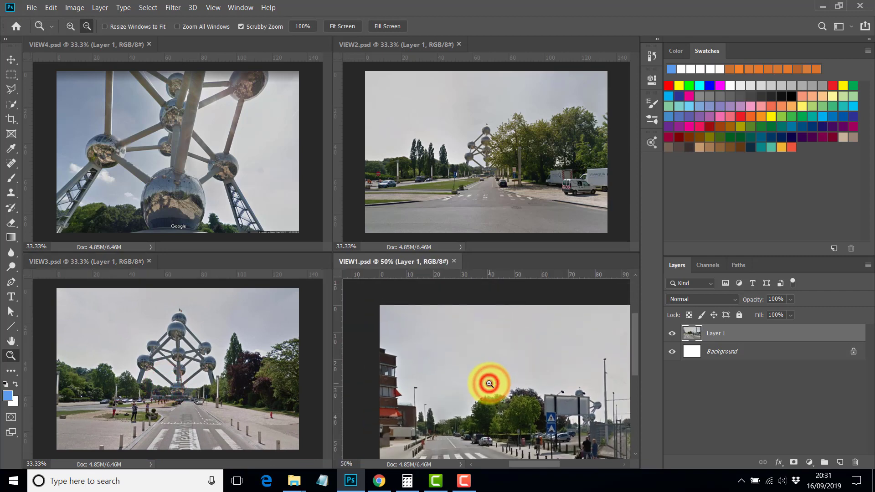
{"action": "left_click", "coordinate": [488, 383], "text": "alt"}
{"action": "left_click", "coordinate": [488, 383], "text": "alt"}
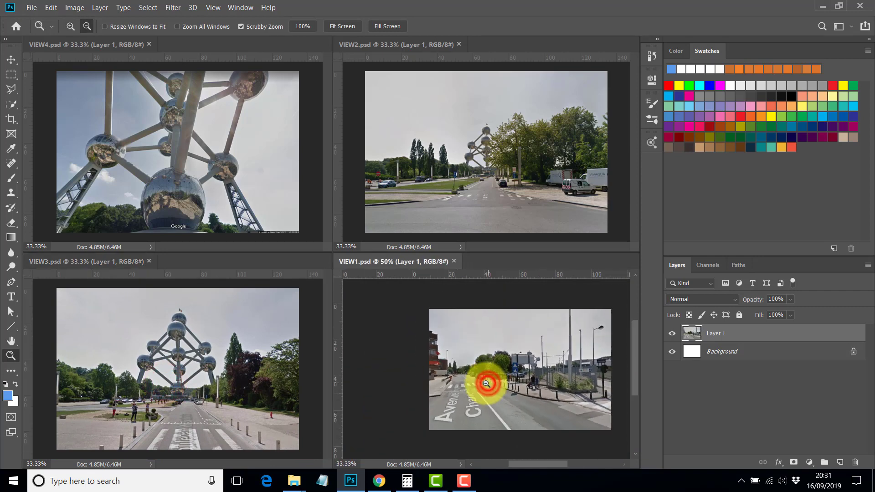
{"action": "left_click", "coordinate": [486, 384]}
{"action": "left_click", "coordinate": [486, 384]}
{"action": "left_click", "coordinate": [485, 384], "text": "alt"}
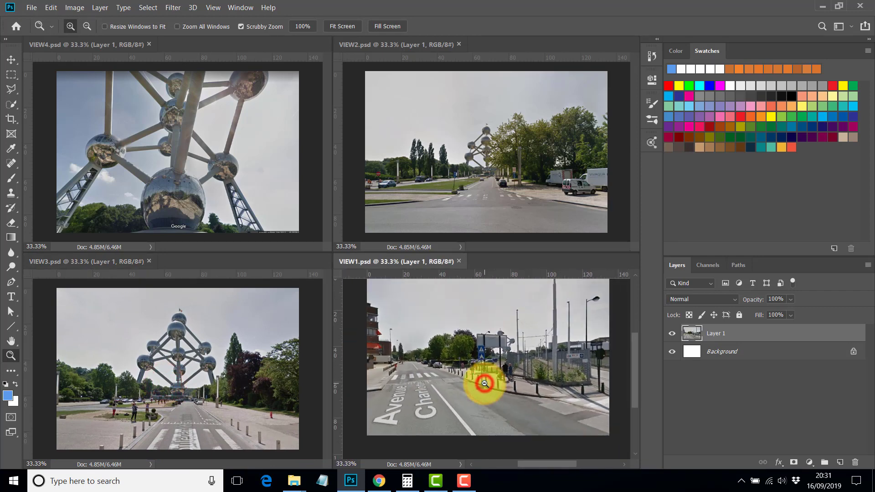
{"action": "left_click", "coordinate": [484, 383]}
{"action": "left_click", "coordinate": [483, 382], "text": "alt"}
{"action": "left_click", "coordinate": [482, 382], "text": "alt"}
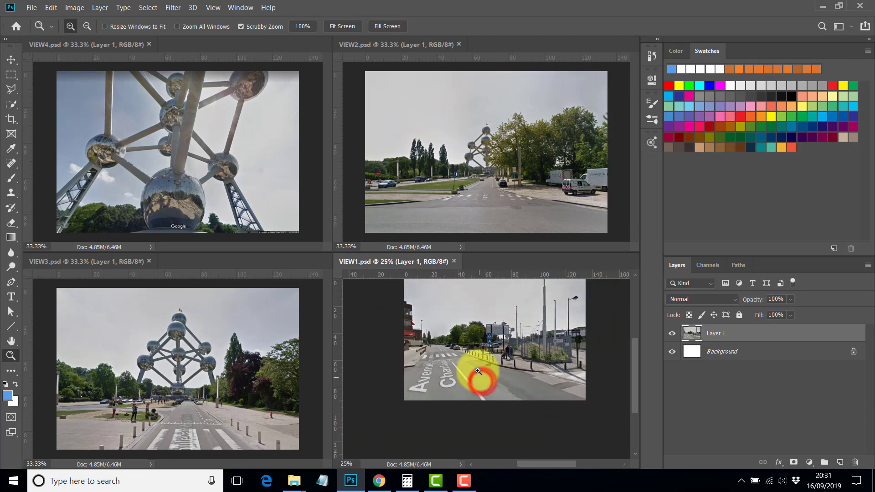
{"action": "left_click_drag", "start_coordinate": [484, 356], "coordinate": [482, 379]}
{"action": "left_click", "coordinate": [485, 366]}
{"action": "left_click", "coordinate": [484, 365]}
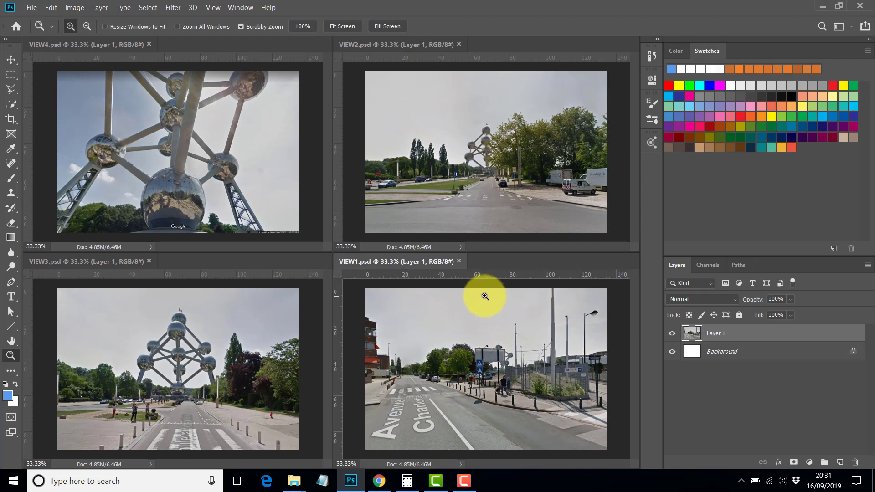
- Add a layer named TITLE_STRIP to VIEW1 and select a full-width strip about 13 mm high along the image's lower edge
{"action": "left_click", "coordinate": [840, 462]}
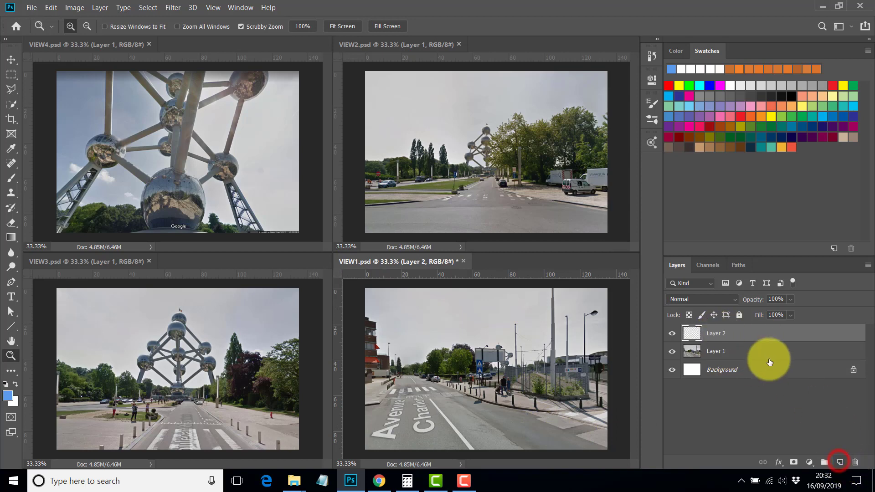
{"action": "double_click", "coordinate": [716, 333]}
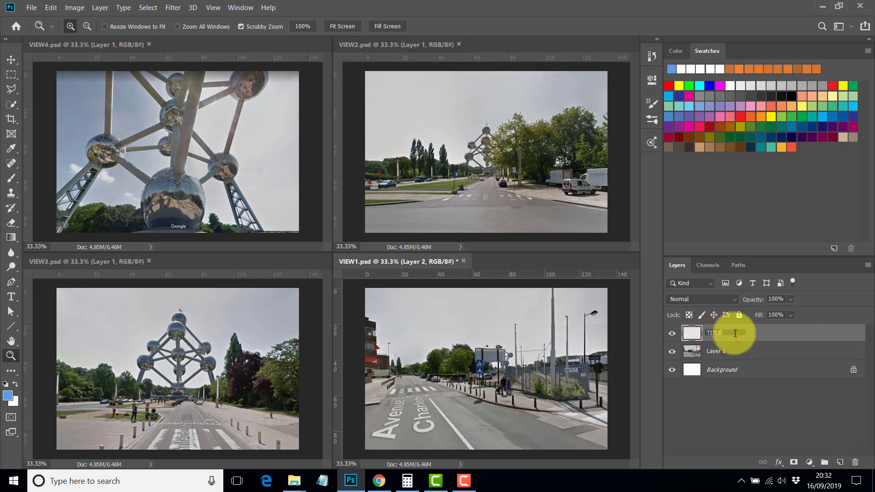
{"action": "left_click", "coordinate": [11, 74]}
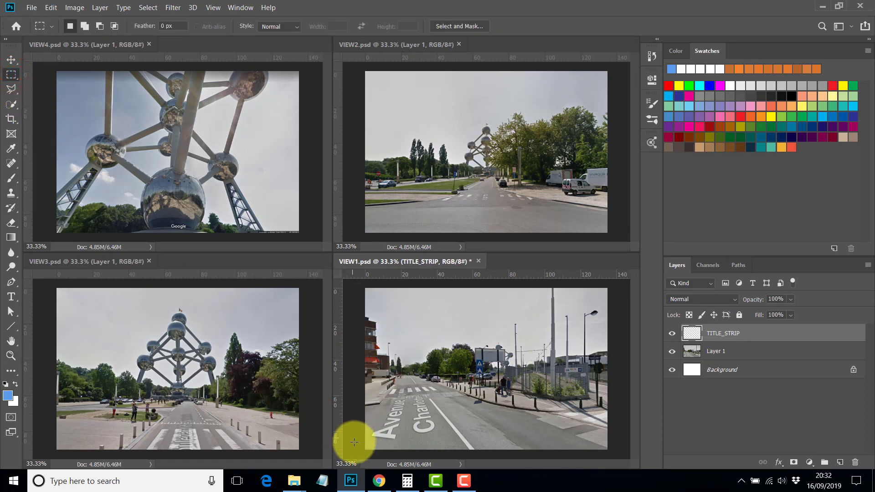
{"action": "left_click_drag", "start_coordinate": [359, 428], "coordinate": [629, 469]}
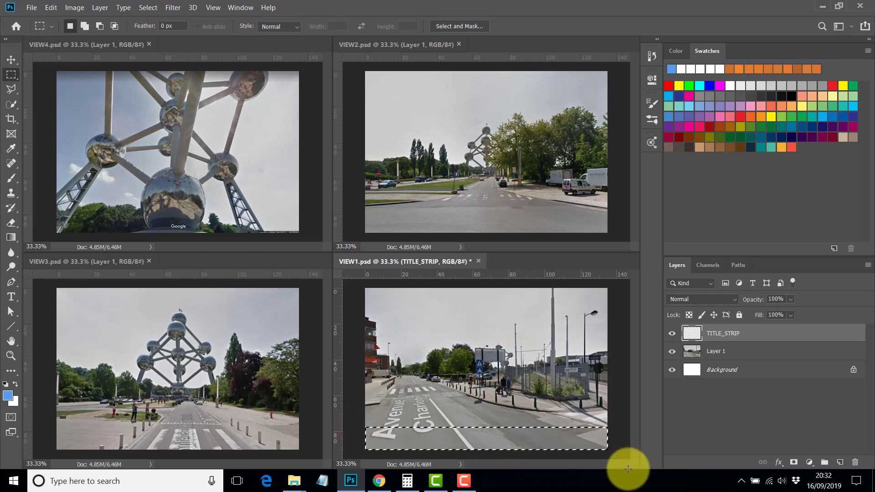
- Fill the selected strip with default black using the Paint Bucket tool and deselect it
{"action": "left_click", "coordinate": [5, 385]}
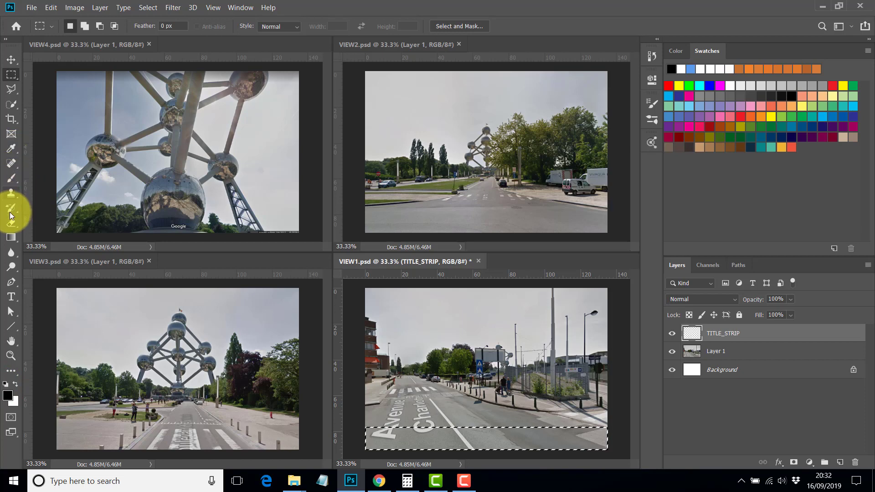
{"action": "left_click", "coordinate": [11, 238]}
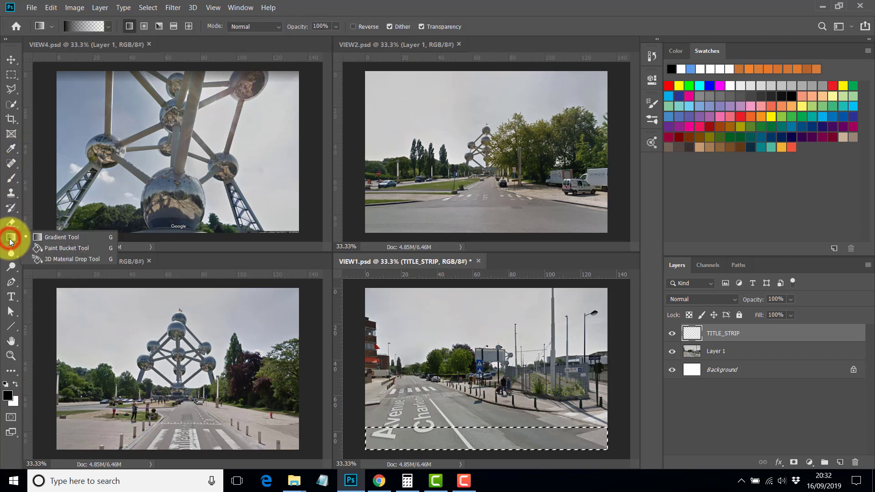
{"action": "left_click", "coordinate": [62, 247]}
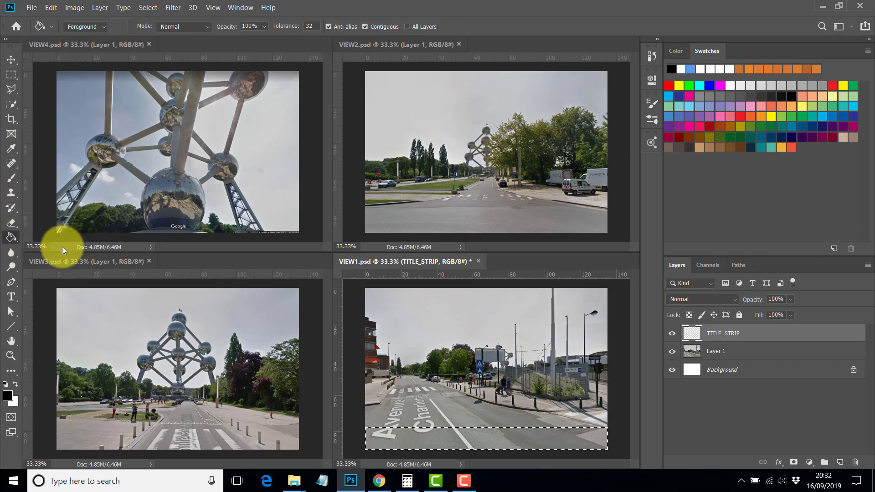
{"action": "left_click", "coordinate": [447, 442]}
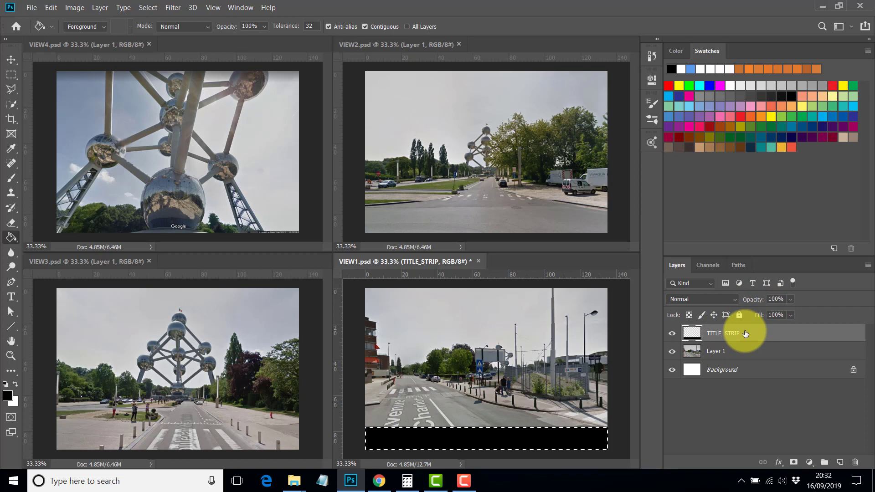
{"action": "left_click", "coordinate": [149, 8]}
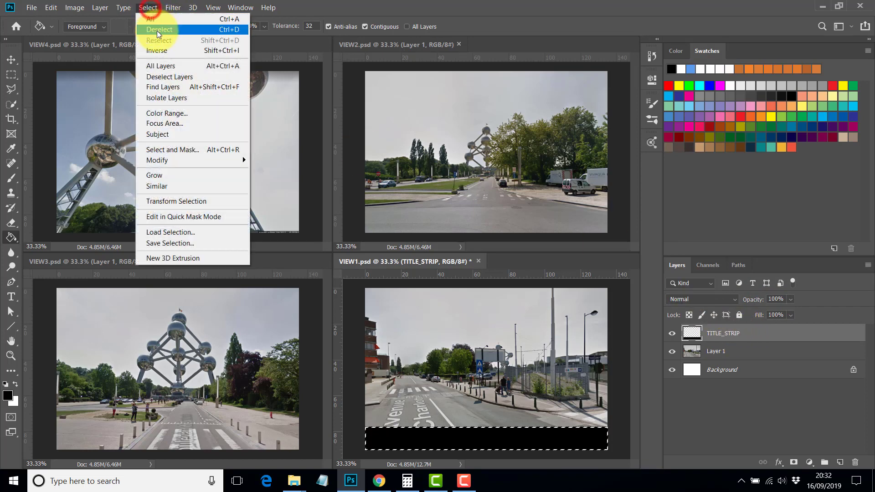
{"action": "left_click", "coordinate": [157, 29]}
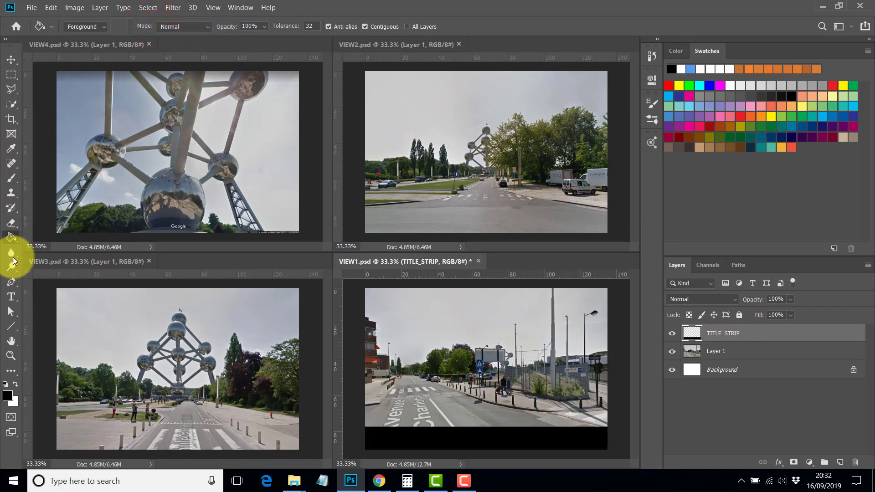
- Draw a right-aligned text box over the right part of VIEW1's black strip, in white 14 pt Franklin Gothic Heavy
{"action": "left_click", "coordinate": [9, 296]}
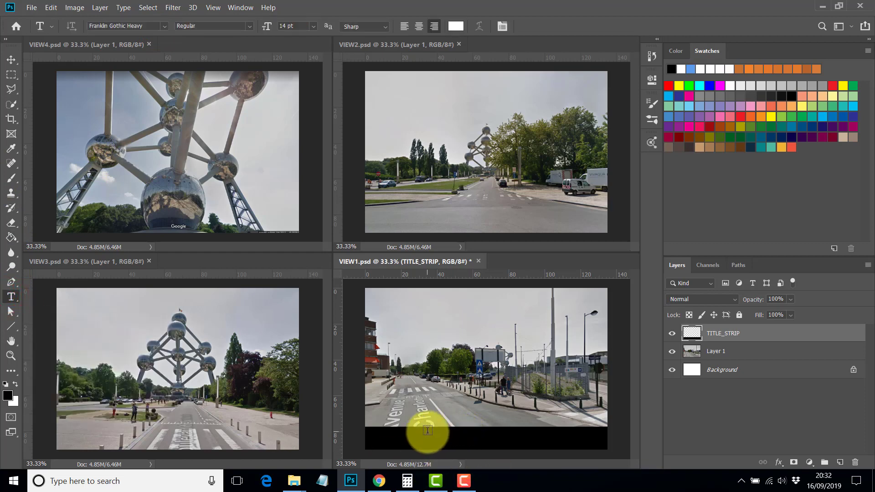
{"action": "left_click_drag", "start_coordinate": [428, 431], "coordinate": [603, 443]}
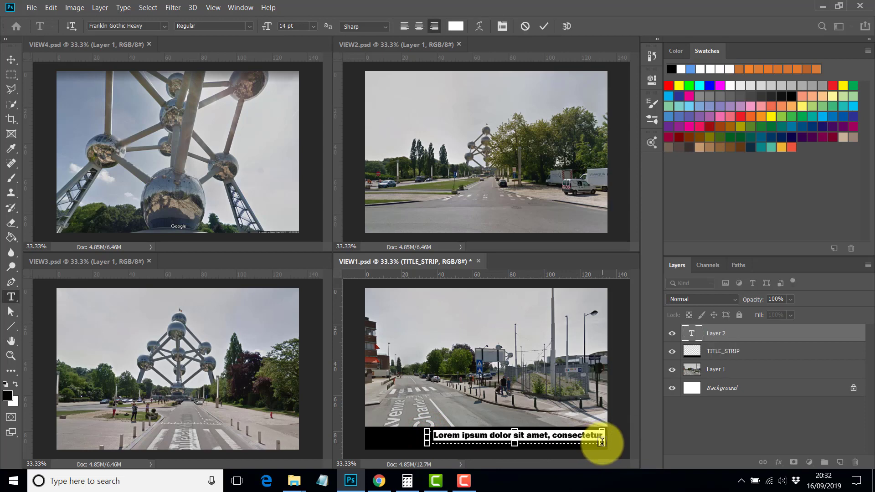
{"action": "left_click", "coordinate": [434, 28]}
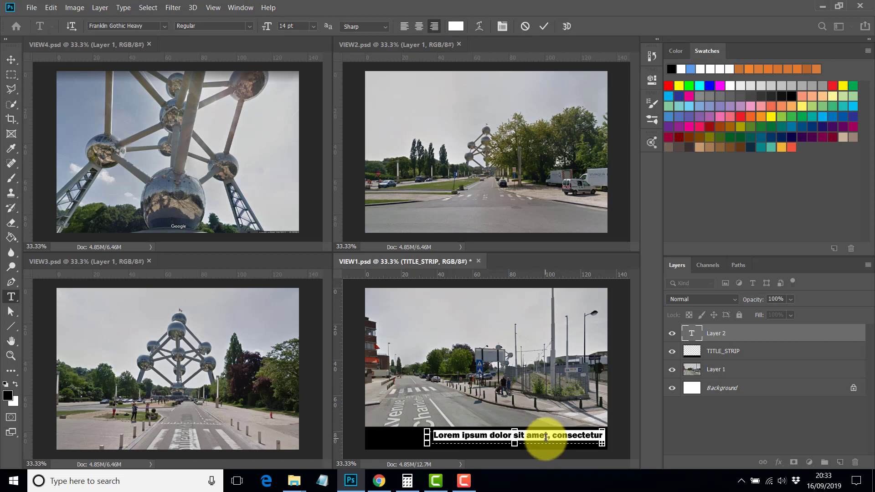
- Enter the caption "the atomium, brussels - view 1" in the text box and commit it
{"action": "type", "text": "thi"}
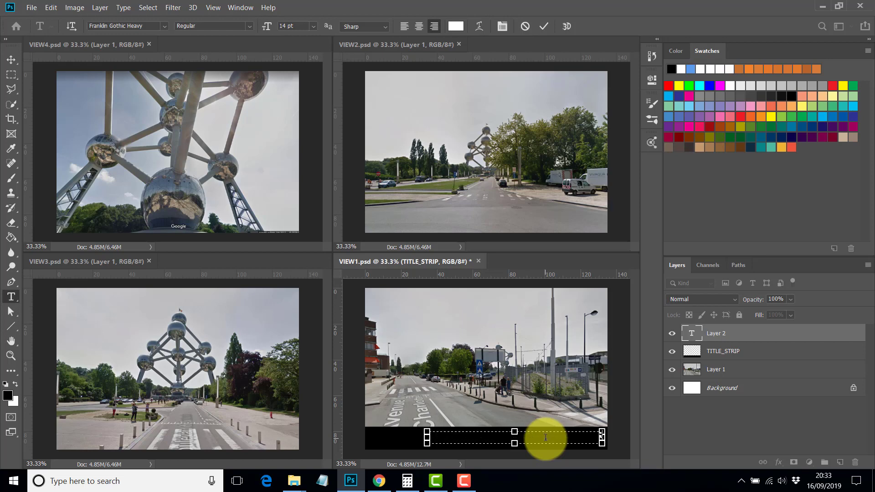
{"action": "key", "text": "BackSpace"}
{"action": "key", "text": "BackSpace"}
{"action": "key", "text": "BackSpace"}
{"action": "type", "text": "th atom"}
{"action": "key", "text": "BackSpace"}
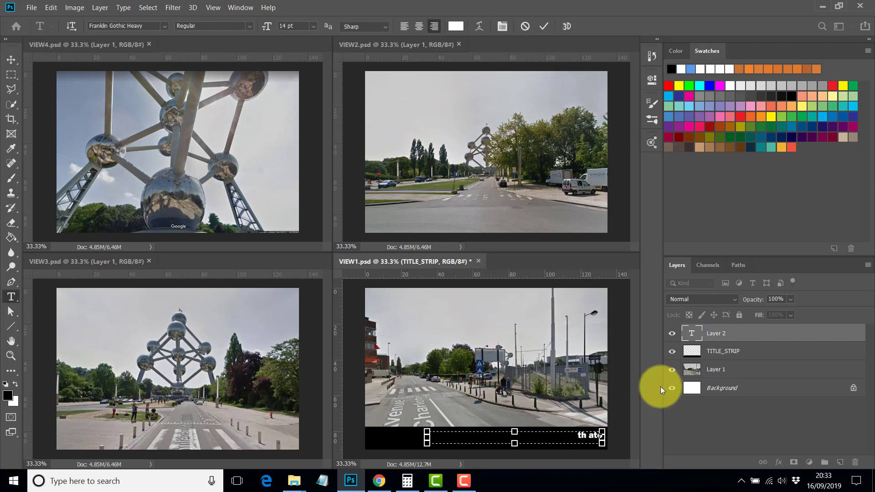
{"action": "key", "text": "BackSpace"}
{"action": "key", "text": "BackSpace"}
{"action": "key", "text": "BackSpace"}
{"action": "key", "text": "BackSpace"}
{"action": "type", "text": "atomium, brussels"}
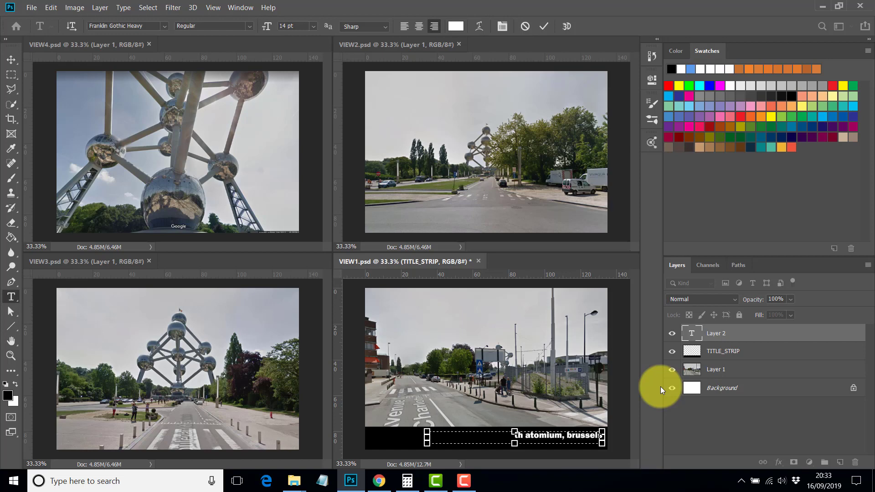
{"action": "type", "text": " - view 1"}
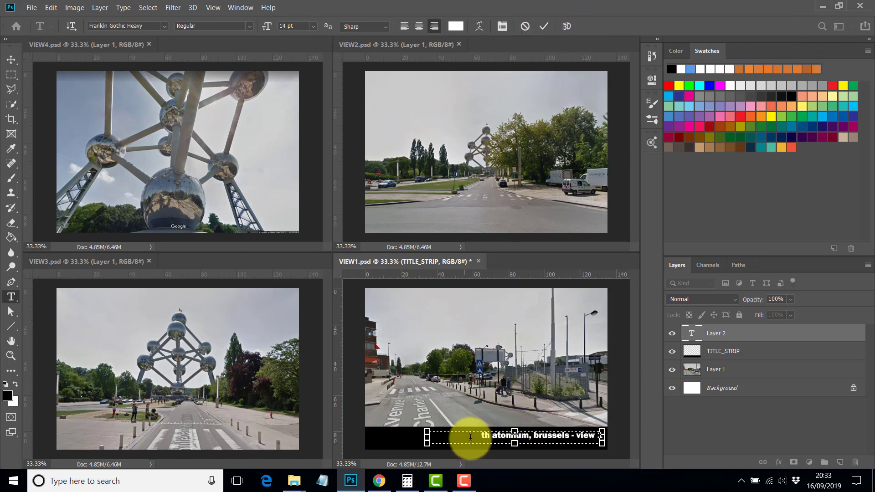
{"action": "left_click", "coordinate": [486, 436]}
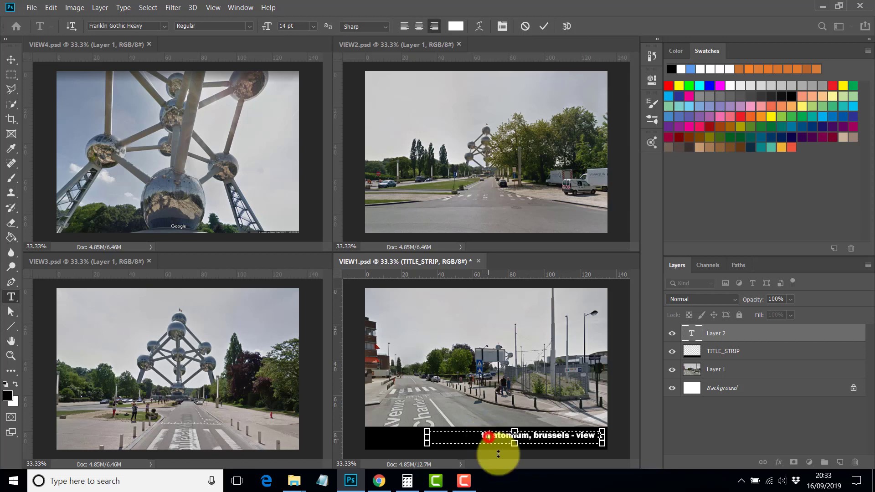
{"action": "type", "text": "e"}
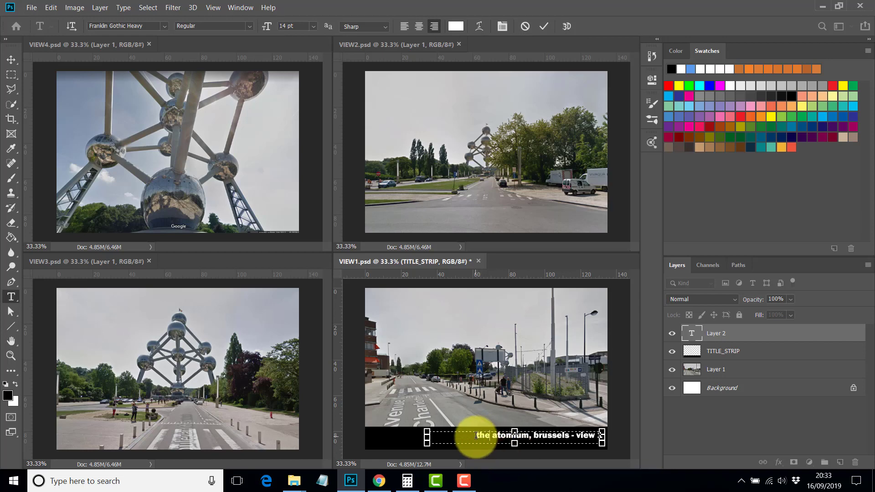
{"action": "left_click_drag", "start_coordinate": [476, 437], "coordinate": [651, 444]}
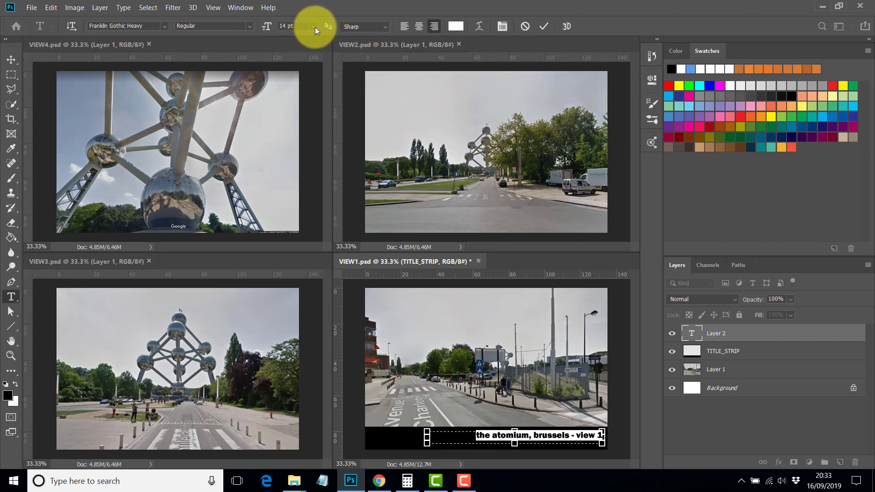
{"action": "left_click", "coordinate": [546, 26]}
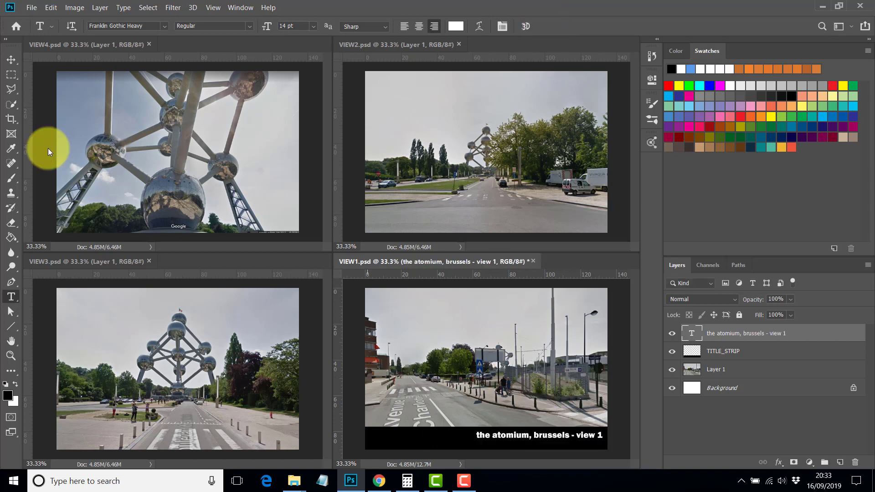
- Nudge the caption slightly so it sits vertically centred in the black strip
{"action": "left_click", "coordinate": [11, 59]}
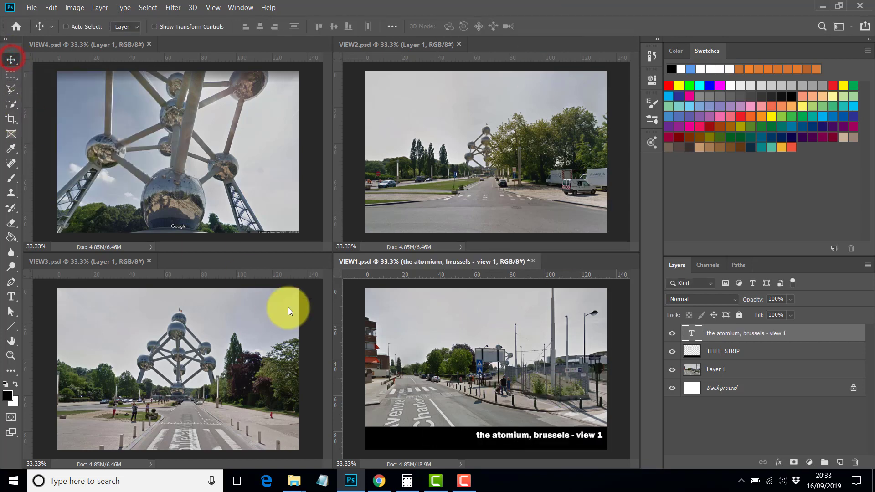
{"action": "mouse_move", "coordinate": [532, 447]}
{"action": "left_mouse_down"}
{"action": "mouse_move", "coordinate": [541, 449]}
{"action": "mouse_move", "coordinate": [534, 445]}
{"action": "left_mouse_up"}
{"action": "key", "text": "Right"}
{"action": "key", "text": "Right"}
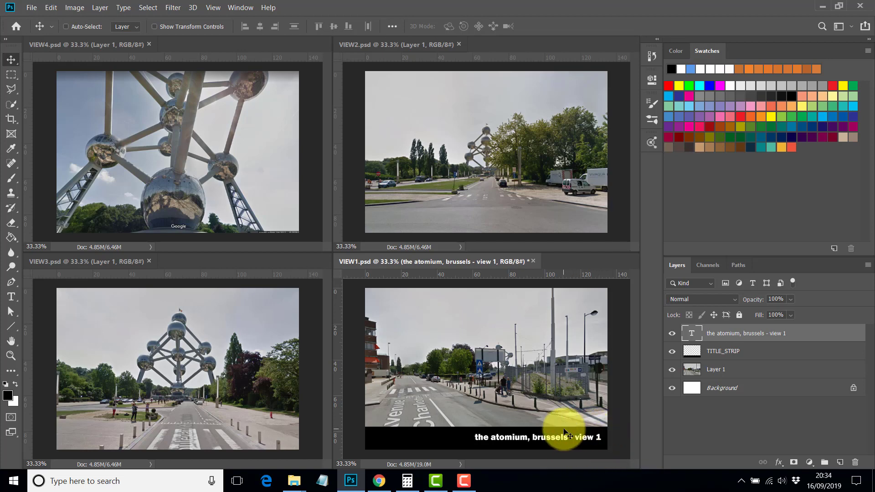
- Lower the opacity of VIEW1's TITLE_STRIP layer to 53%
{"action": "left_click", "coordinate": [773, 352]}
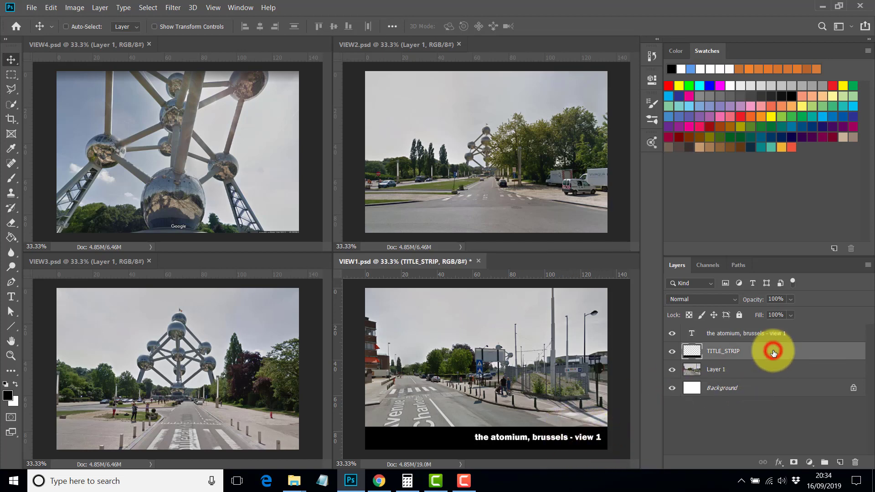
{"action": "left_click", "coordinate": [791, 300]}
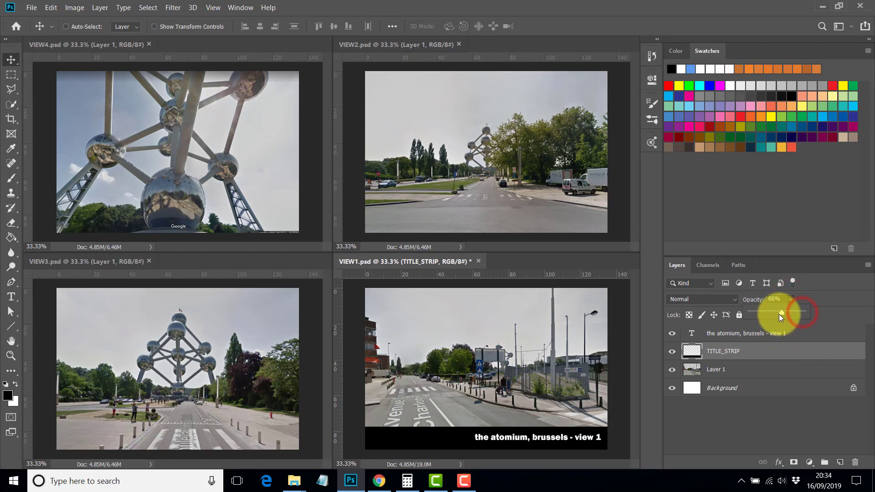
{"action": "left_click_drag", "start_coordinate": [780, 314], "coordinate": [779, 315]}
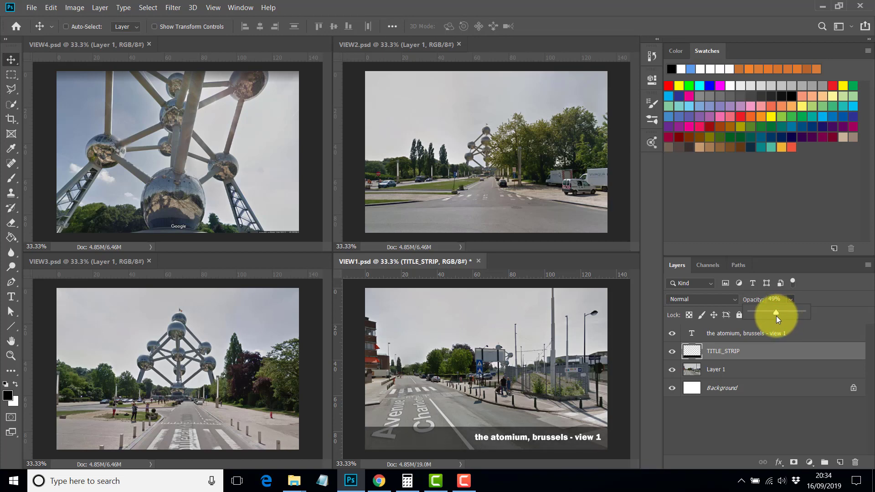
{"action": "left_click_drag", "start_coordinate": [776, 316], "coordinate": [778, 316]}
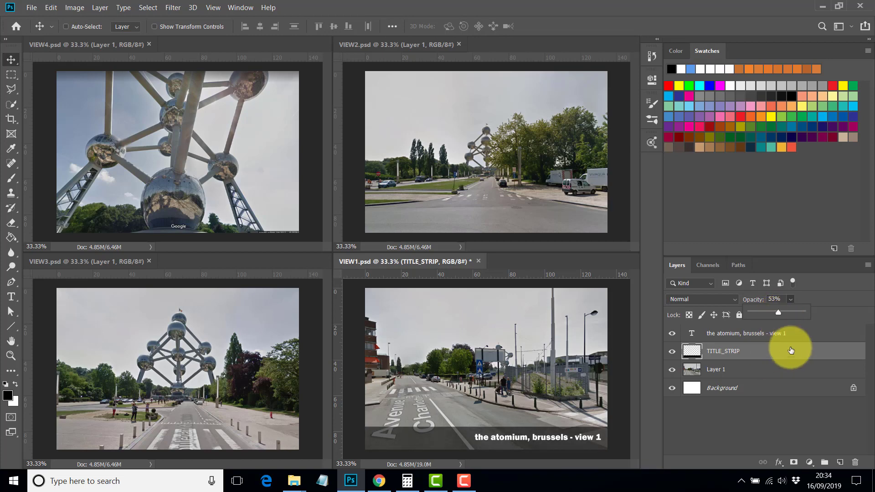
{"action": "left_click", "coordinate": [805, 332]}
{"action": "left_click", "coordinate": [805, 333]}
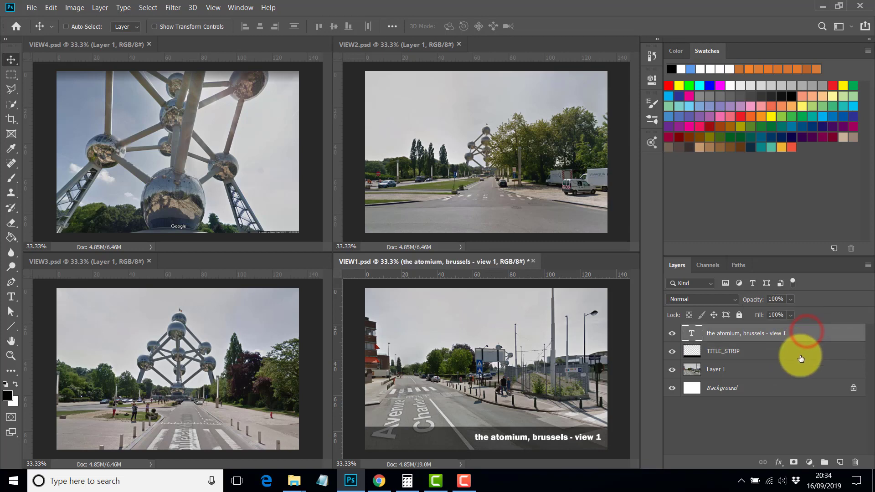
- Select VIEW1's caption and TITLE_STRIP layers together and duplicate them into VIEW2.psd
{"action": "left_click", "coordinate": [801, 355]}
{"action": "left_click", "coordinate": [799, 336]}
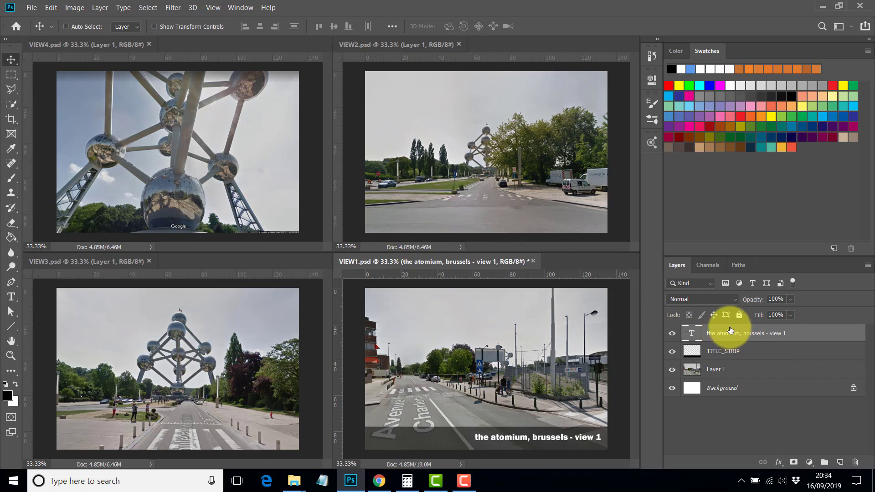
{"action": "left_click", "coordinate": [778, 351], "text": "shift"}
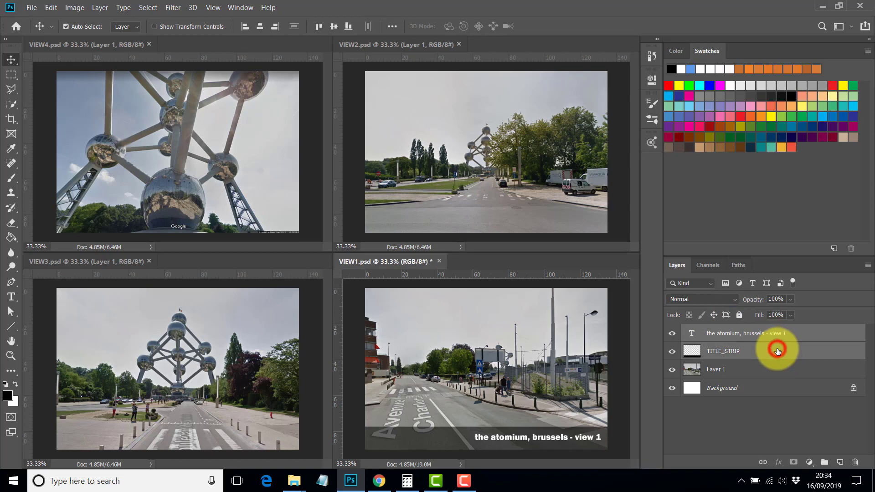
{"action": "right_click", "coordinate": [809, 336]}
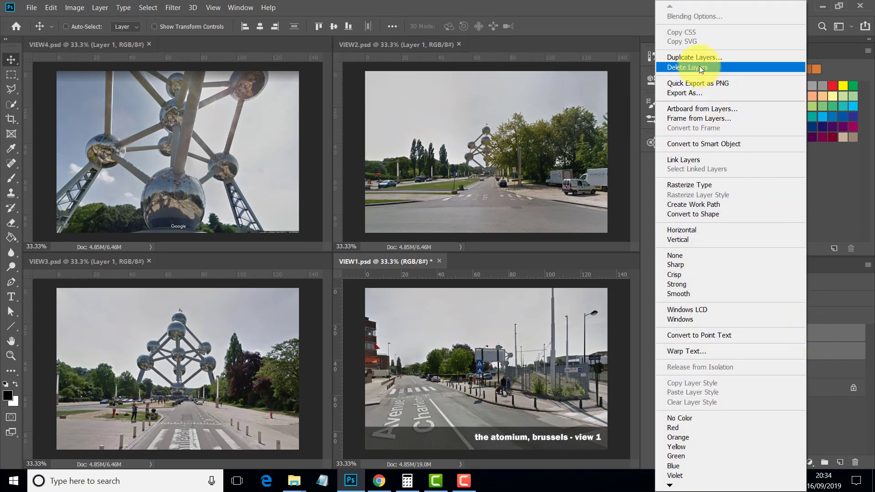
{"action": "left_click", "coordinate": [695, 58]}
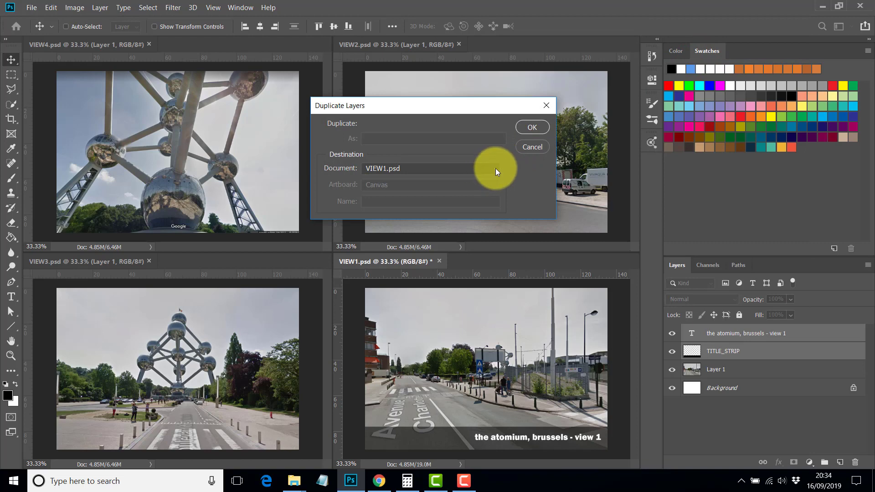
{"action": "left_click", "coordinate": [497, 169]}
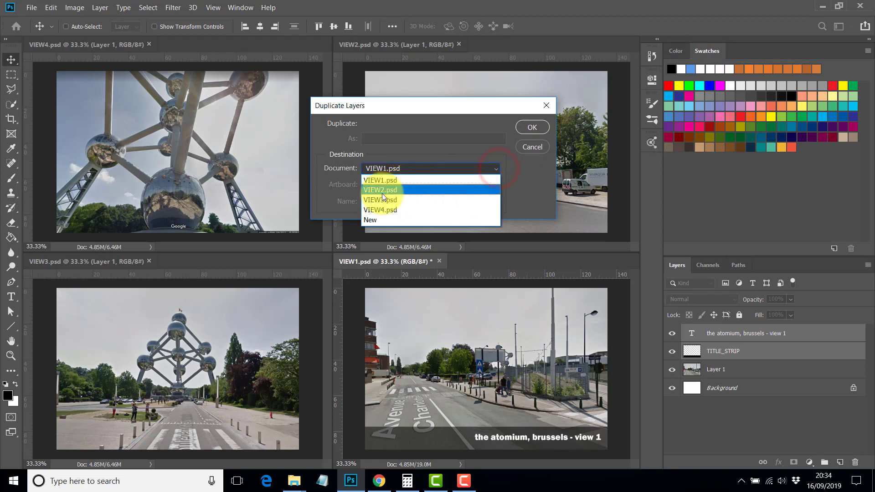
{"action": "left_click", "coordinate": [381, 190]}
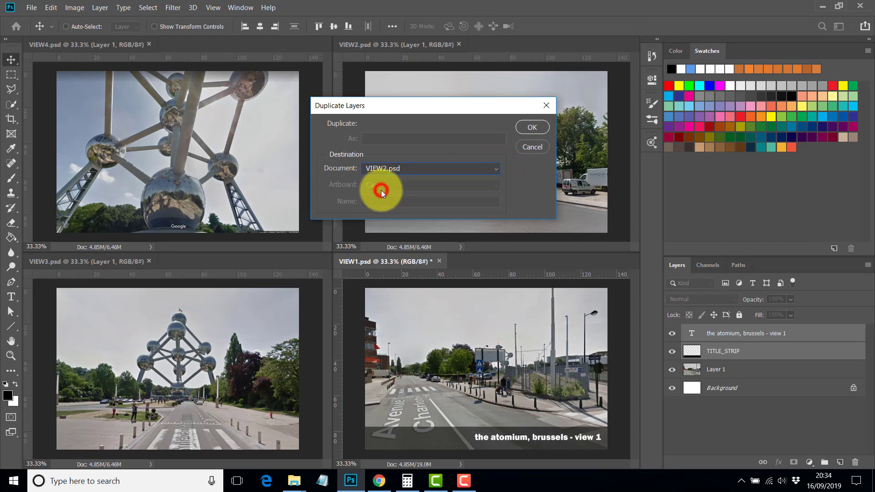
{"action": "left_click", "coordinate": [532, 128]}
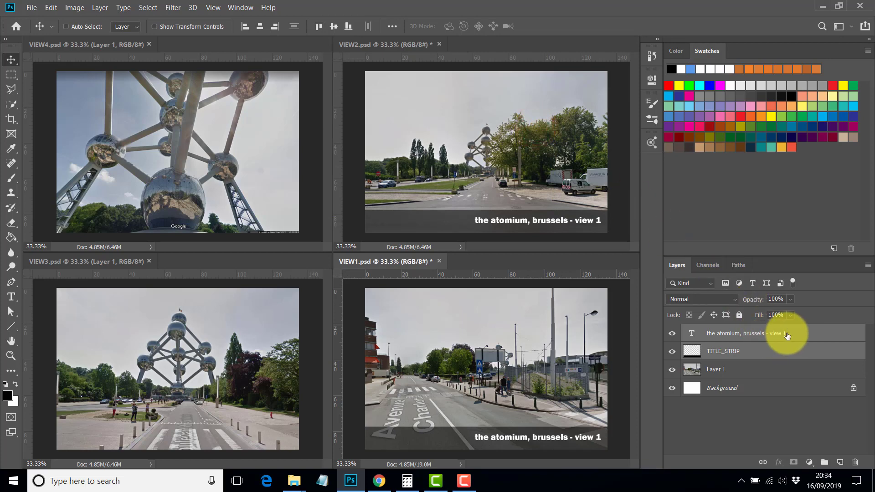
- Duplicate VIEW1's selected caption and TITLE_STRIP layers into VIEW3.psd
{"action": "right_click", "coordinate": [809, 336]}
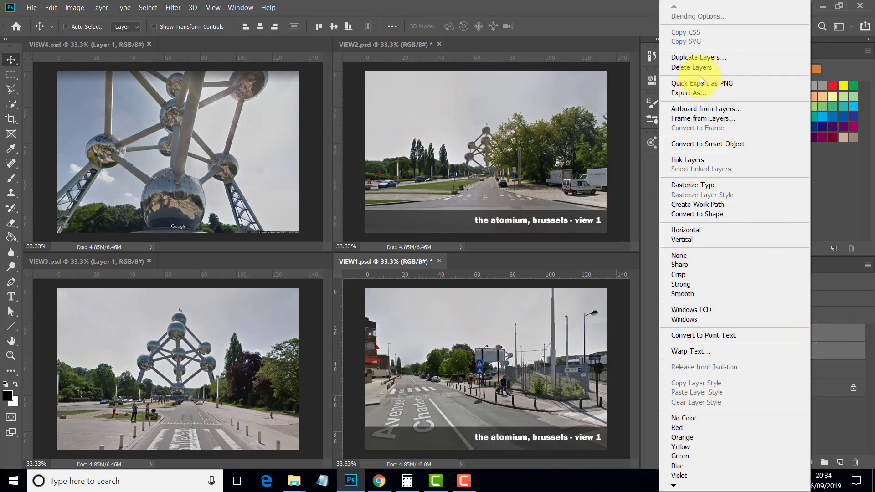
{"action": "left_click", "coordinate": [697, 57]}
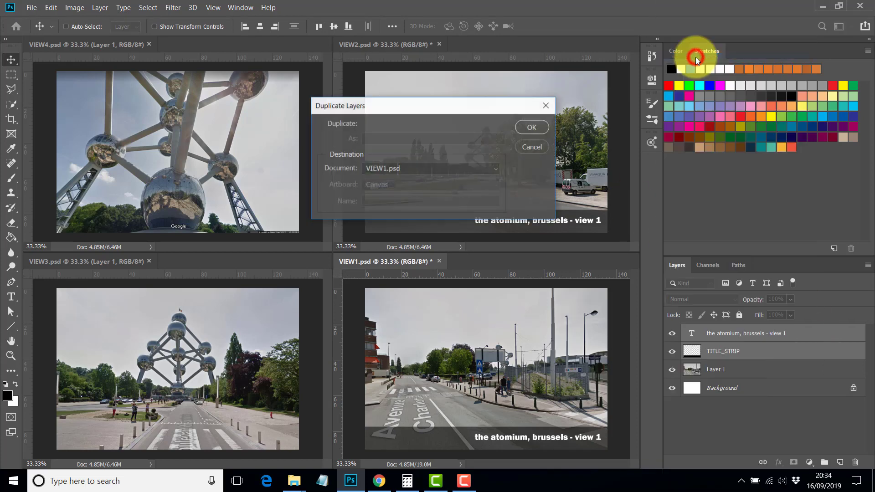
{"action": "left_click", "coordinate": [496, 168]}
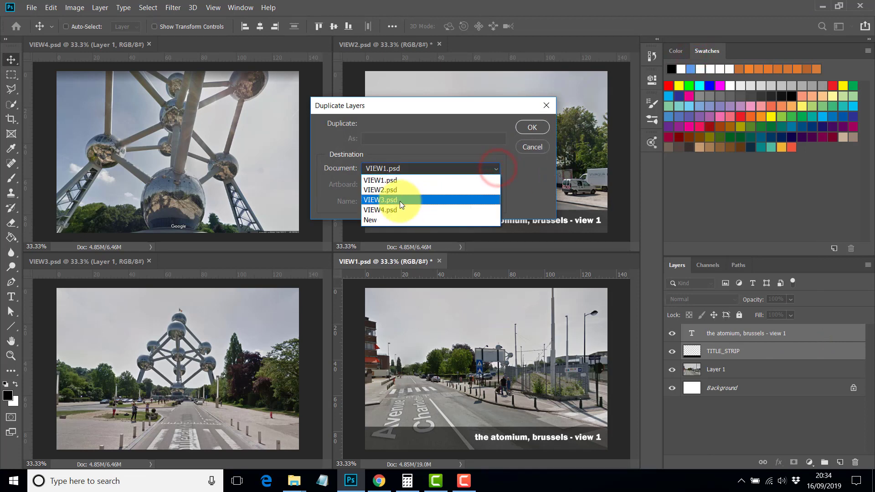
{"action": "left_click", "coordinate": [401, 201]}
{"action": "left_click", "coordinate": [533, 128]}
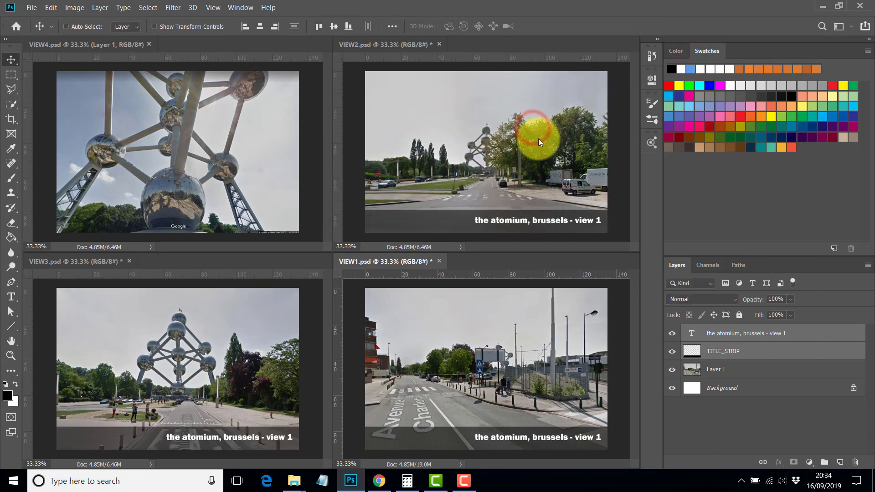
- Duplicate VIEW1's selected caption and TITLE_STRIP layers into VIEW4.psd
{"action": "right_click", "coordinate": [807, 337]}
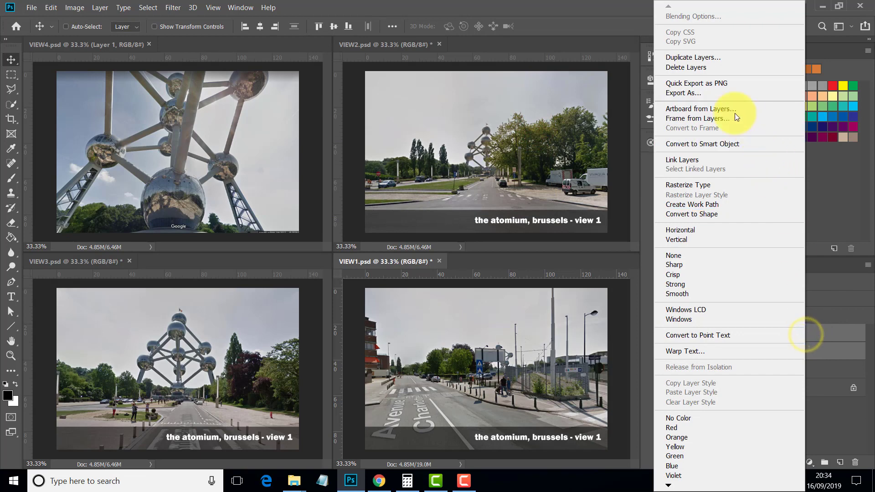
{"action": "left_click", "coordinate": [696, 58]}
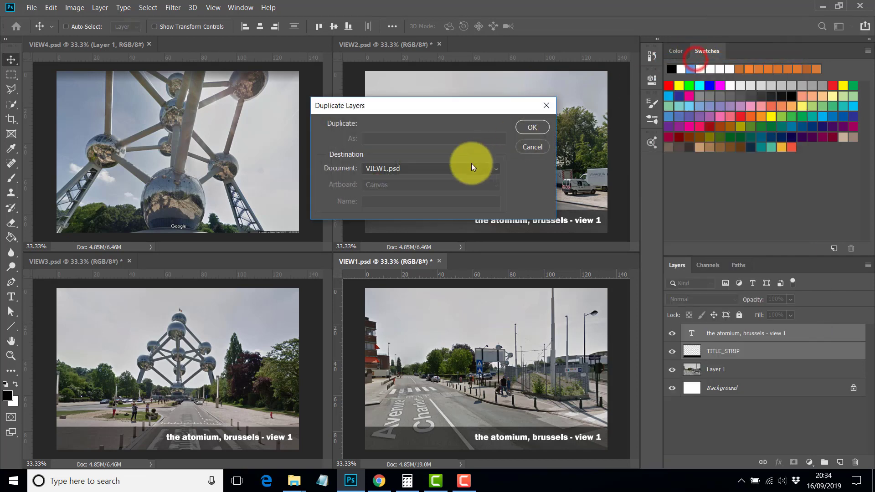
{"action": "left_click", "coordinate": [495, 168]}
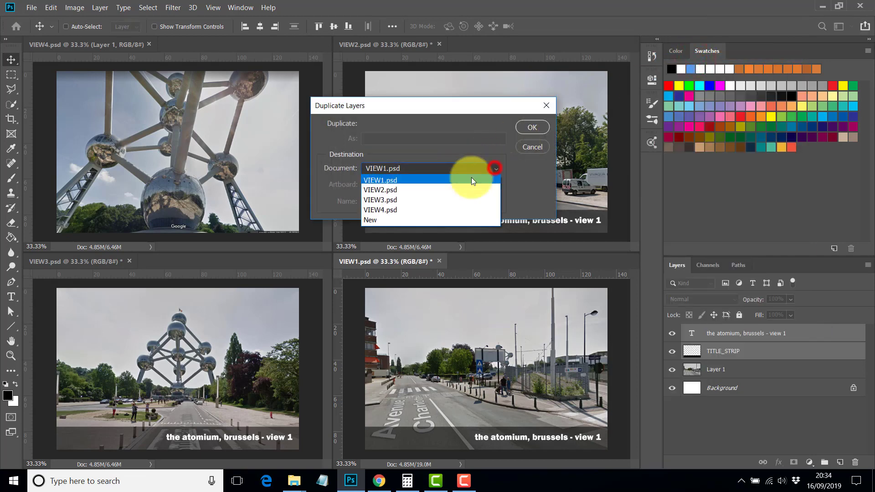
{"action": "left_click", "coordinate": [382, 210]}
{"action": "left_click", "coordinate": [531, 127]}
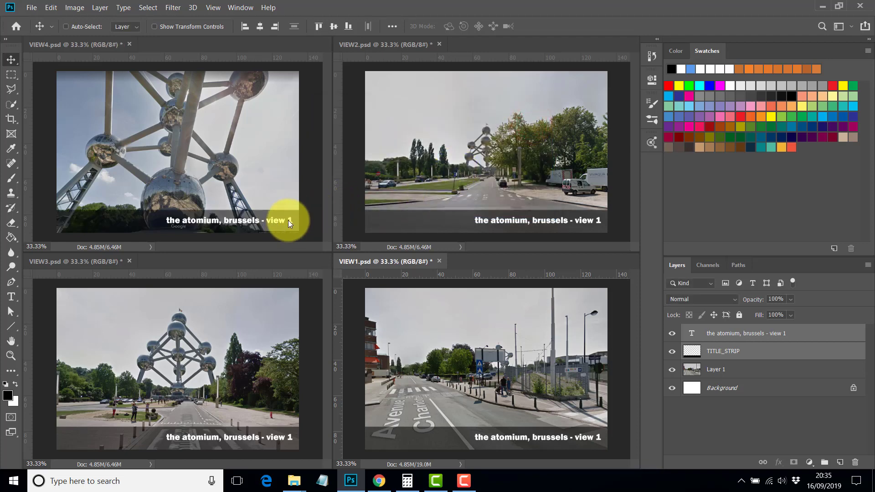
- Edit the caption in VIEW4.psd with the Type tool so it reads "the atomium, brussels - view 4"
{"action": "left_click", "coordinate": [11, 296]}
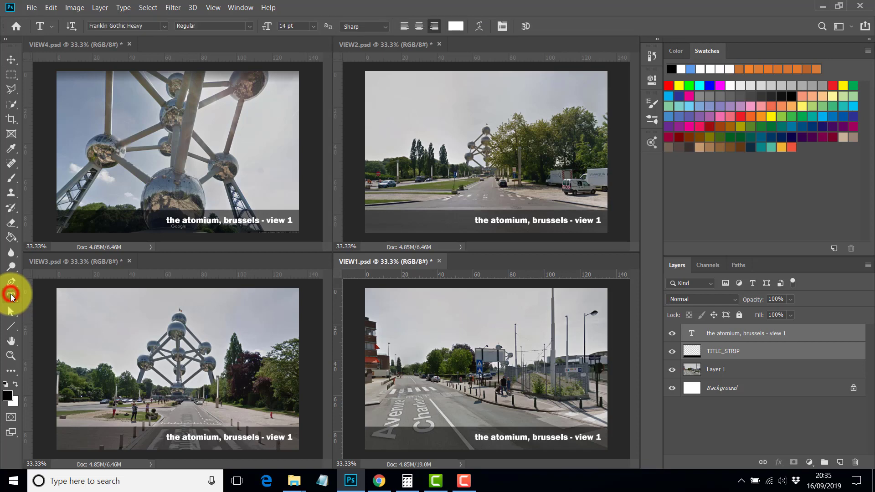
{"action": "left_click", "coordinate": [284, 221]}
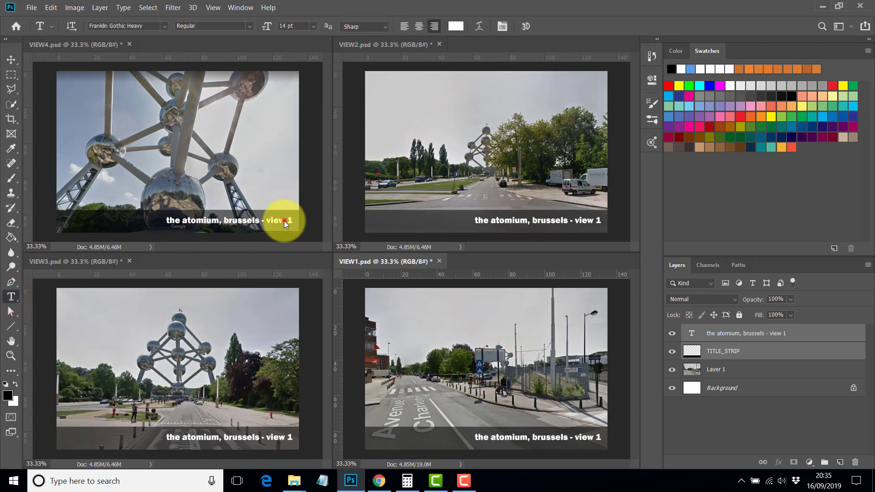
{"action": "double_click", "coordinate": [289, 221]}
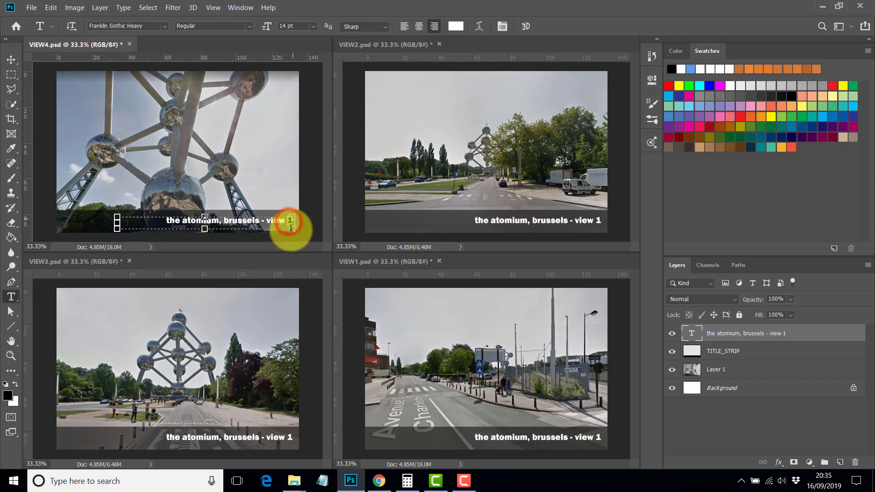
{"action": "type", "text": "4"}
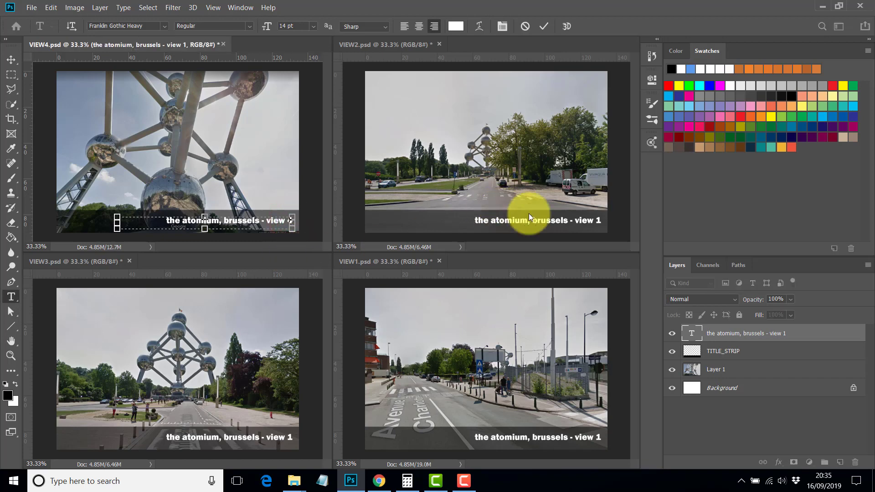
- Change the number in VIEW3.psd's caption so it reads "the atomium, brussels - view 3"
{"action": "double_click", "coordinate": [286, 438]}
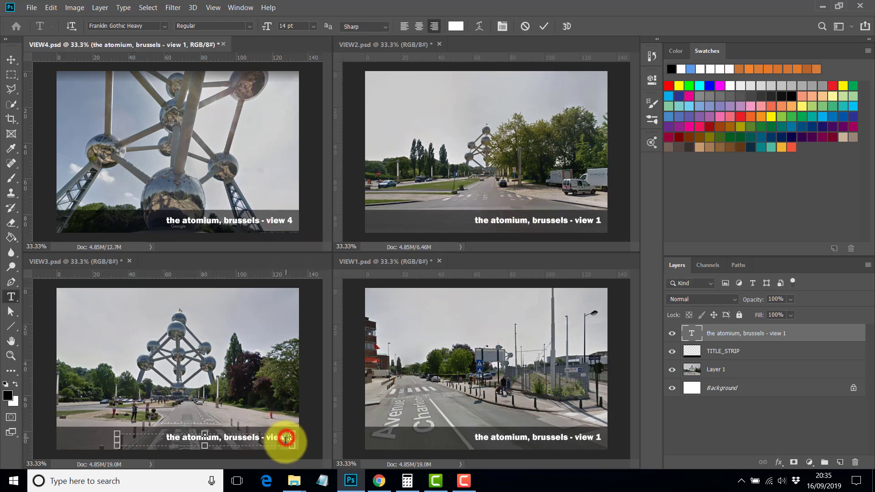
{"action": "left_click_drag", "start_coordinate": [308, 439], "coordinate": [289, 438]}
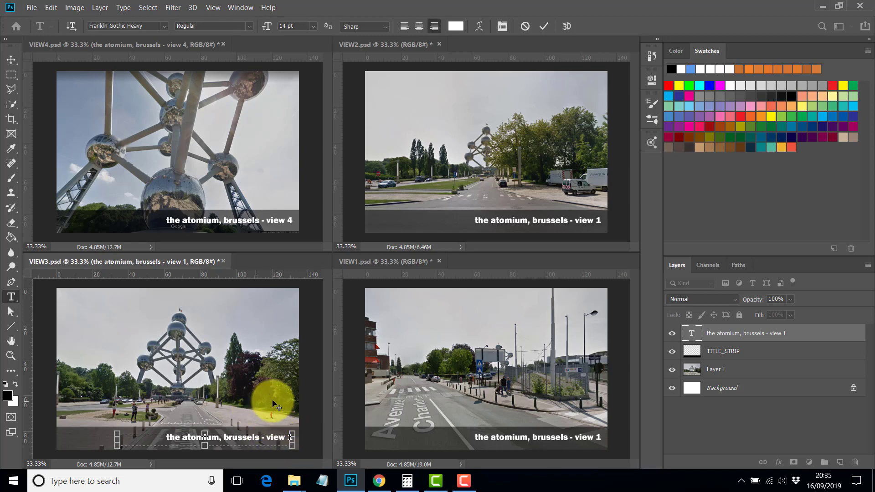
{"action": "left_click", "coordinate": [290, 418]}
{"action": "scroll", "coordinate": [294, 436], "scroll_direction": "up", "scroll_amount": 3}
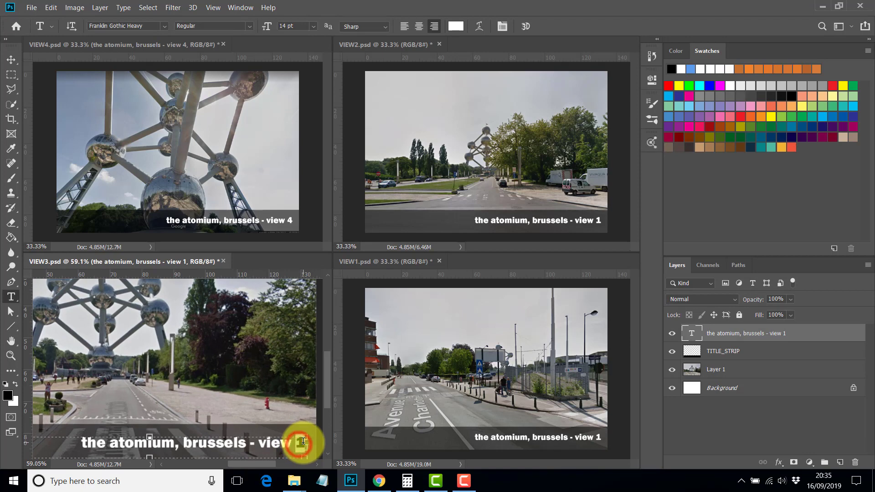
{"action": "double_click", "coordinate": [301, 445]}
{"action": "type", "text": "3"}
- Change VIEW2.psd's caption to read "the atomium, brussels - view 2" and commit the text edit
{"action": "left_click", "coordinate": [582, 223]}
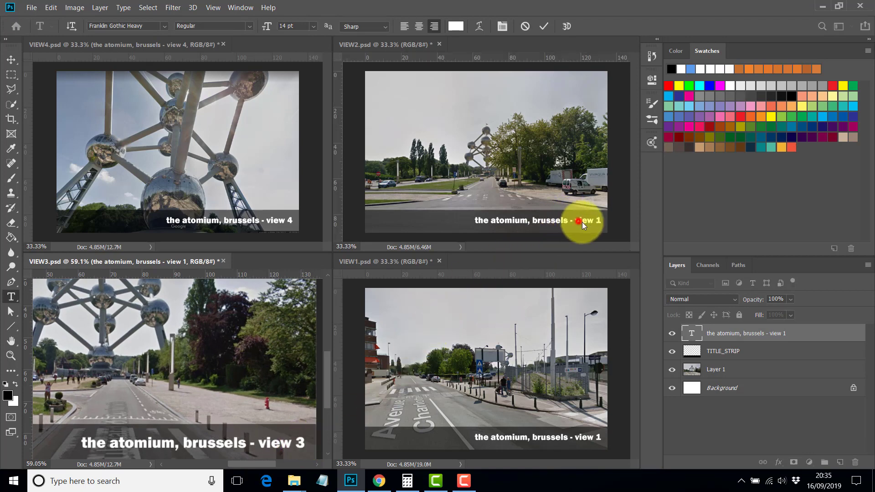
{"action": "scroll", "coordinate": [599, 227], "scroll_direction": "up", "scroll_amount": 3}
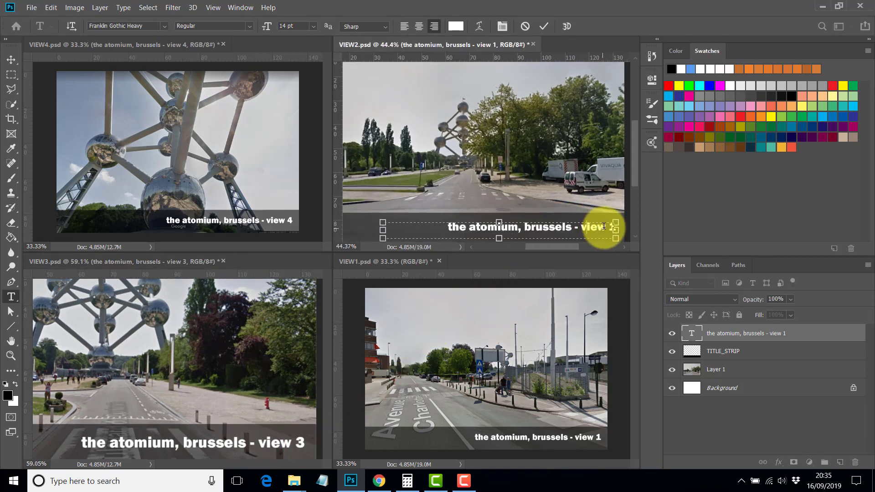
{"action": "double_click", "coordinate": [614, 227]}
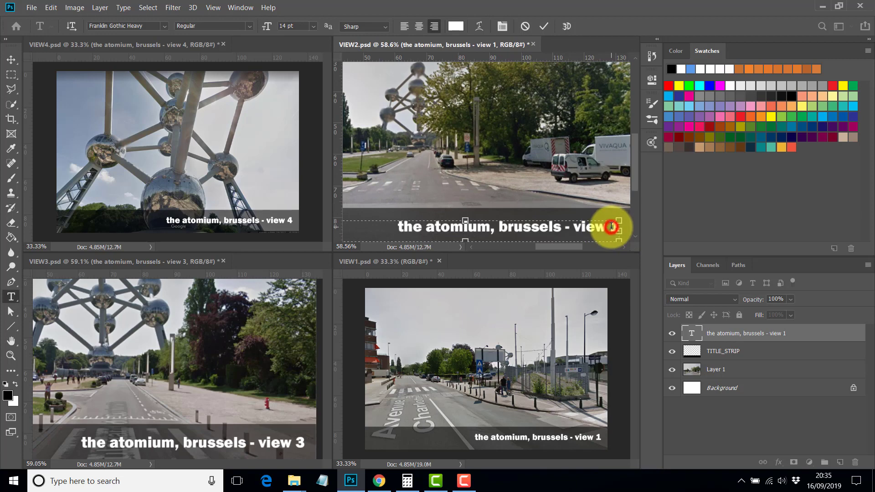
{"action": "type", "text": "2"}
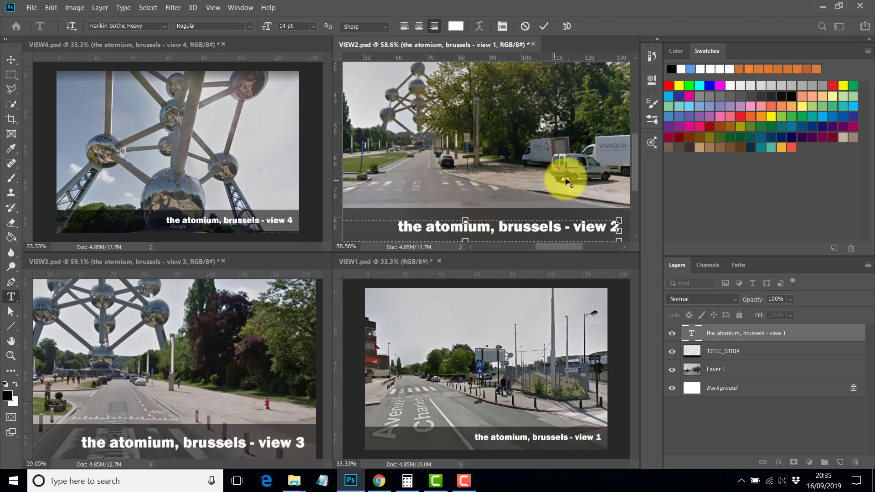
{"action": "scroll", "coordinate": [568, 176], "scroll_direction": "down", "scroll_amount": 2}
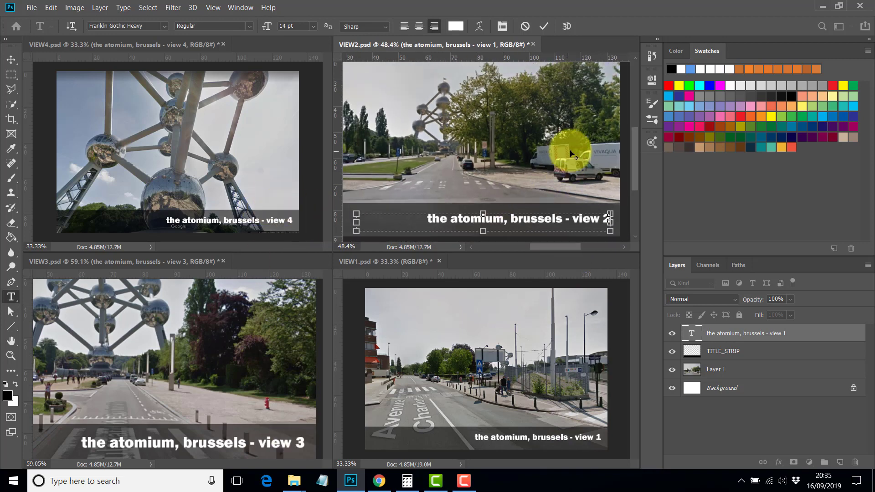
{"action": "left_click", "coordinate": [545, 27]}
{"action": "scroll", "coordinate": [512, 144], "scroll_direction": "down", "scroll_amount": 2}
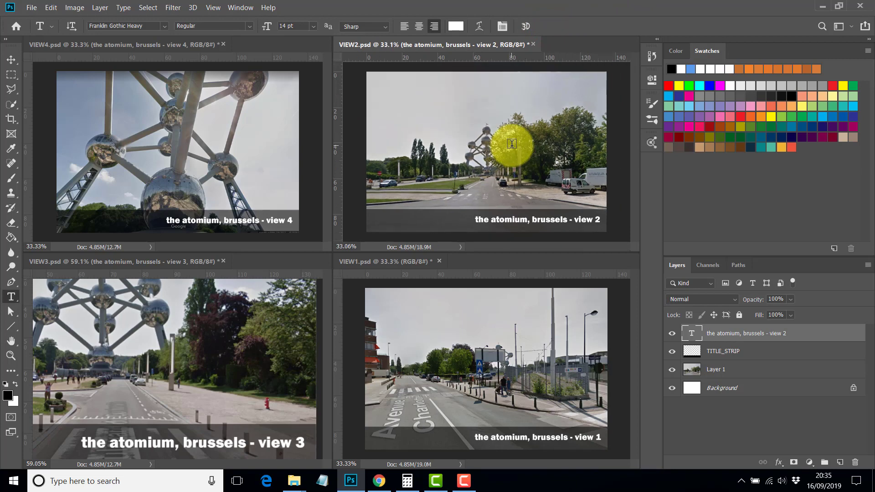
{"action": "left_click", "coordinate": [205, 365]}
{"action": "scroll", "coordinate": [205, 363], "scroll_direction": "down", "scroll_amount": 1}
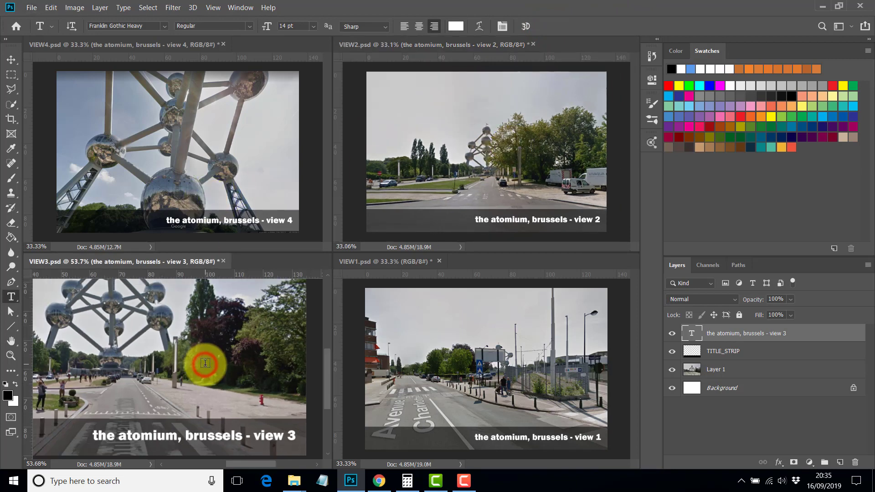
{"action": "scroll", "coordinate": [205, 364], "scroll_direction": "down", "scroll_amount": 4}
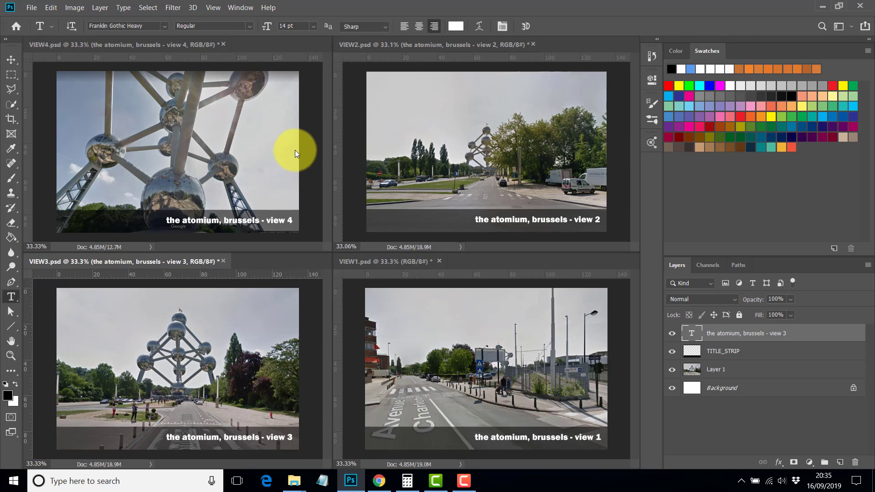
- Save the captioned changes in VIEW3.psd and VIEW4.psd
{"action": "left_click", "coordinate": [32, 7]}
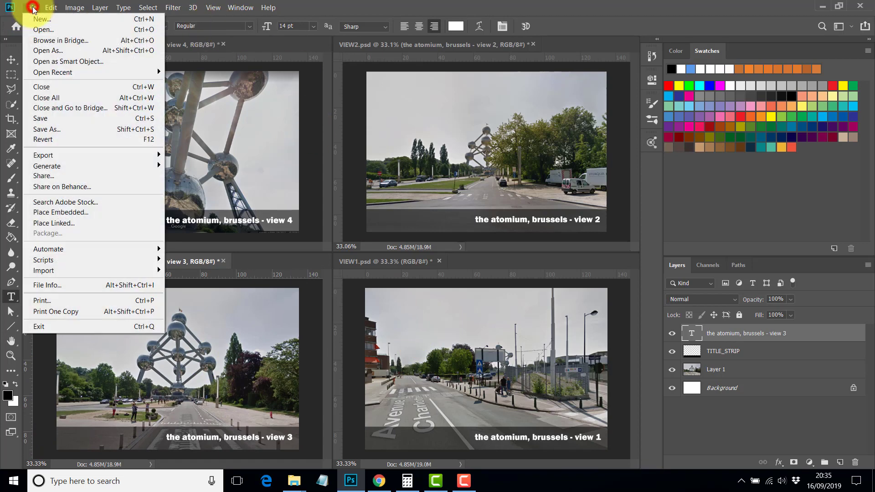
{"action": "left_click", "coordinate": [50, 118]}
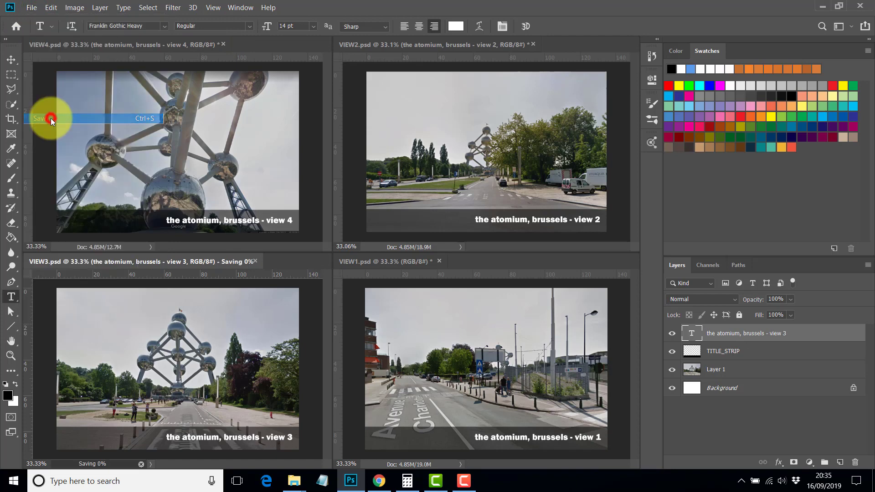
{"action": "left_click", "coordinate": [195, 92]}
{"action": "left_click", "coordinate": [32, 7]}
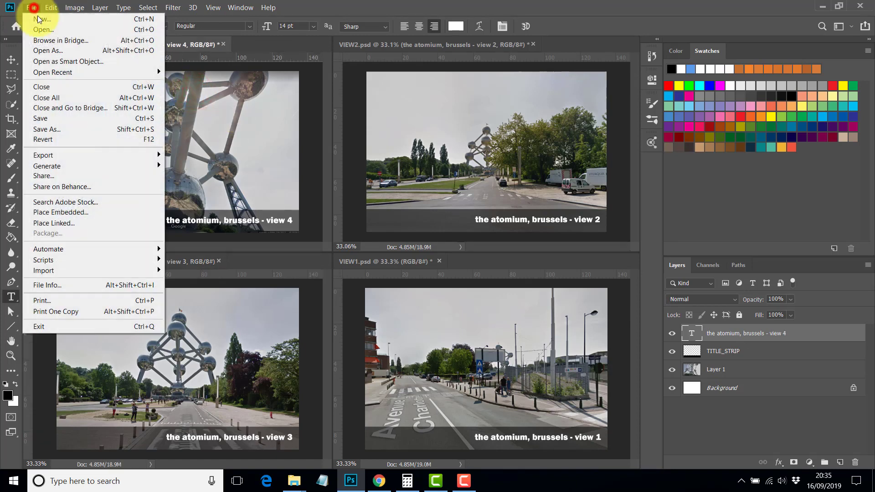
{"action": "left_click", "coordinate": [53, 118]}
- Save the captioned changes in VIEW2.psd and VIEW1.psd
{"action": "left_click", "coordinate": [420, 89]}
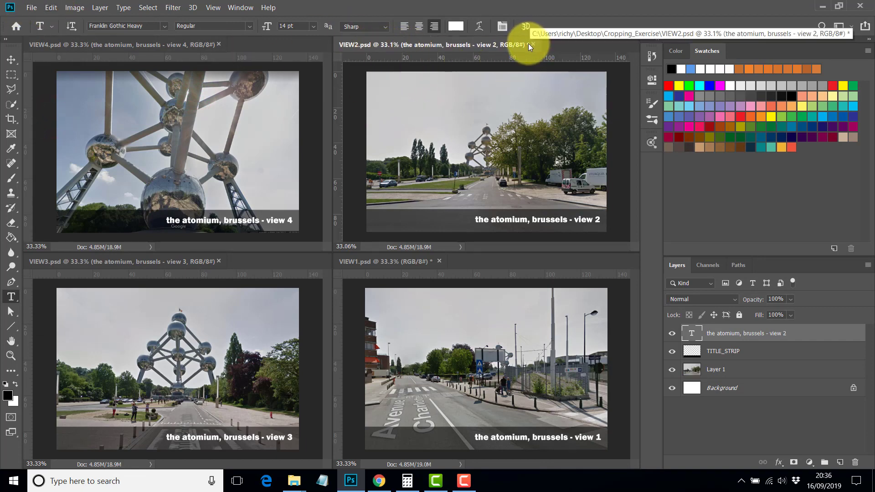
{"action": "left_click", "coordinate": [26, 8]}
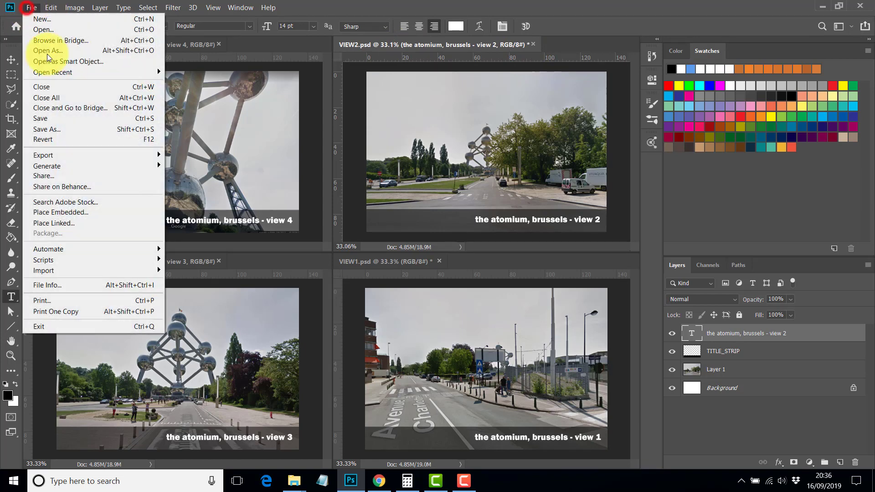
{"action": "left_click", "coordinate": [48, 120]}
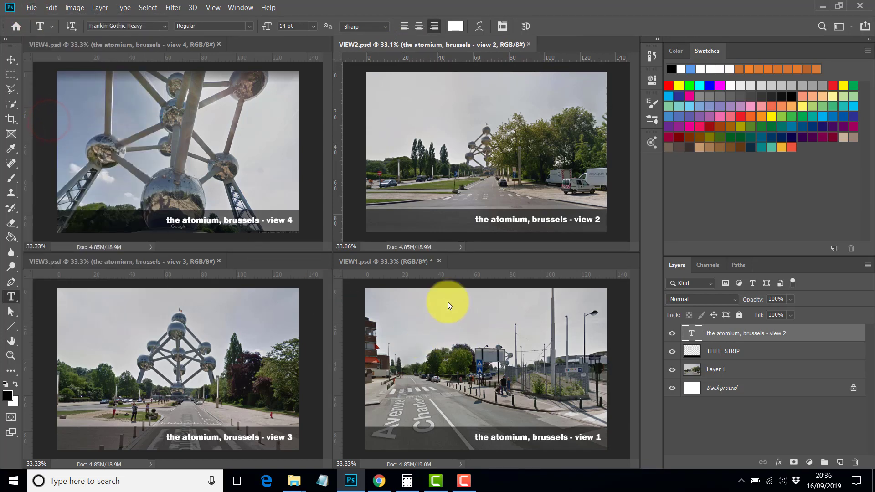
{"action": "left_click", "coordinate": [492, 307]}
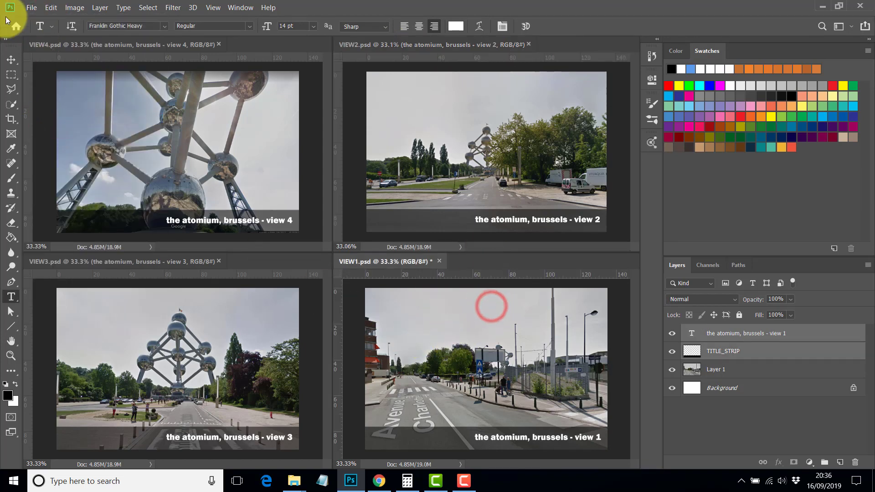
{"action": "left_click", "coordinate": [31, 8]}
{"action": "left_click", "coordinate": [42, 118]}
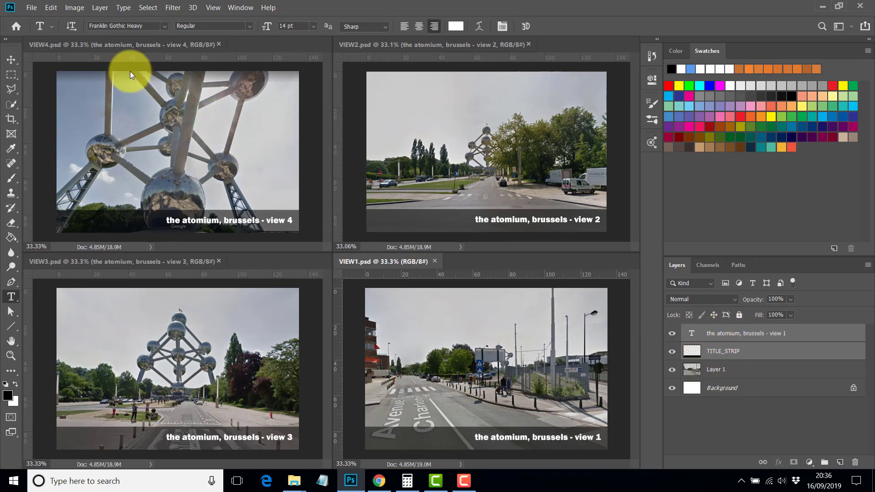
- Save VIEW1 as a JPEG at maximum quality 12 in the Cropping_Exercise folder and close VIEW1.psd
{"action": "left_click", "coordinate": [28, 9]}
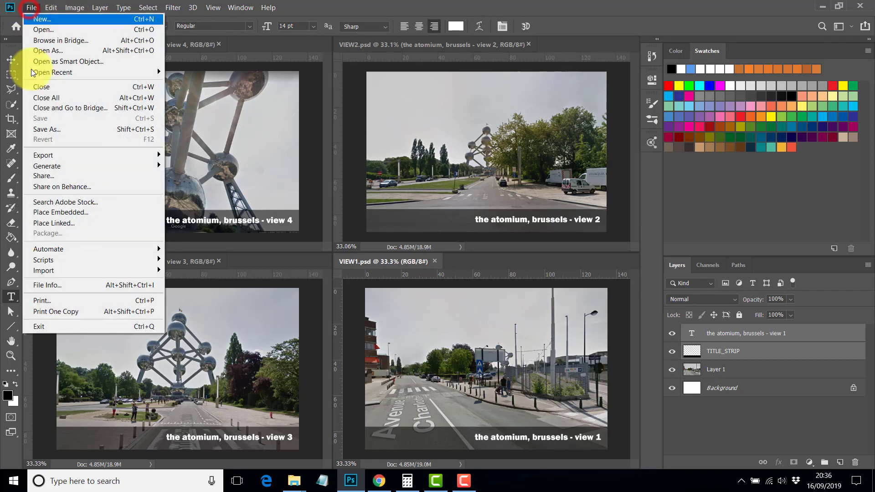
{"action": "left_click", "coordinate": [42, 129]}
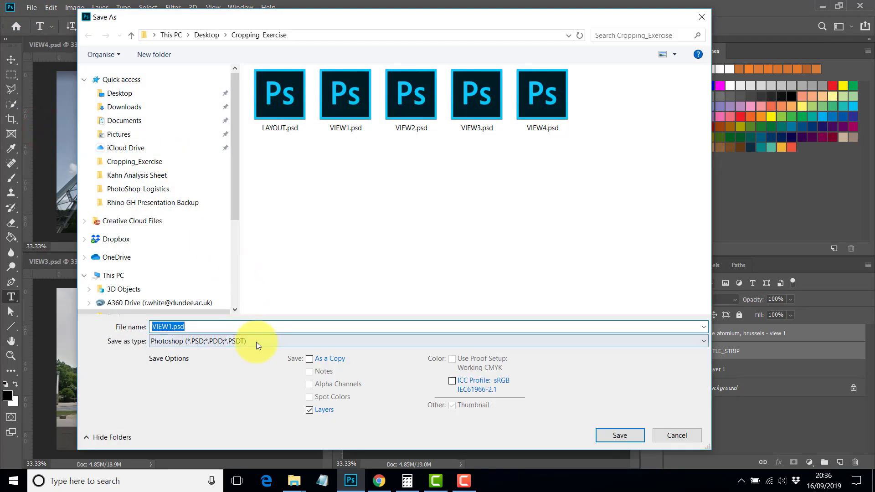
{"action": "left_click", "coordinate": [256, 342]}
{"action": "left_click", "coordinate": [158, 220]}
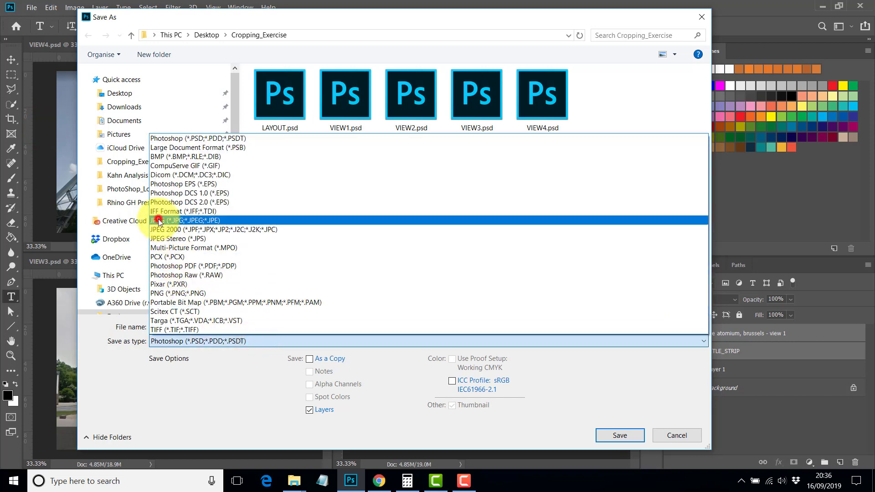
{"action": "left_click", "coordinate": [614, 436]}
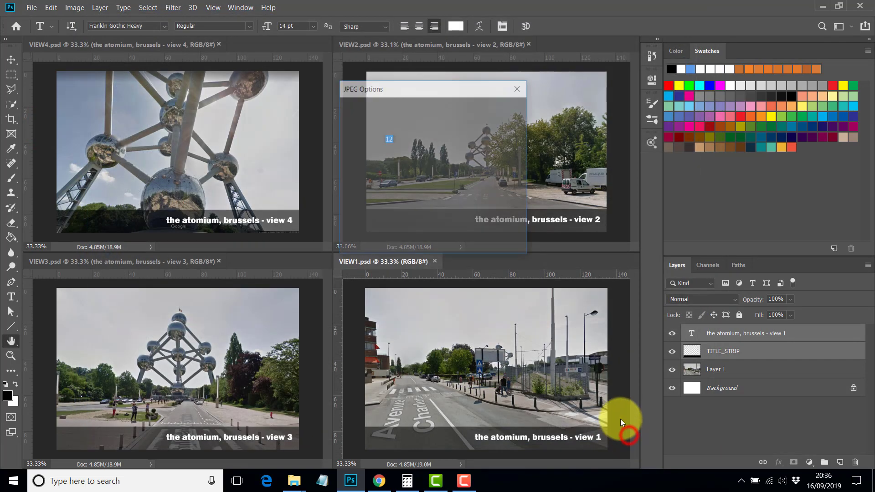
{"action": "left_click", "coordinate": [459, 161]}
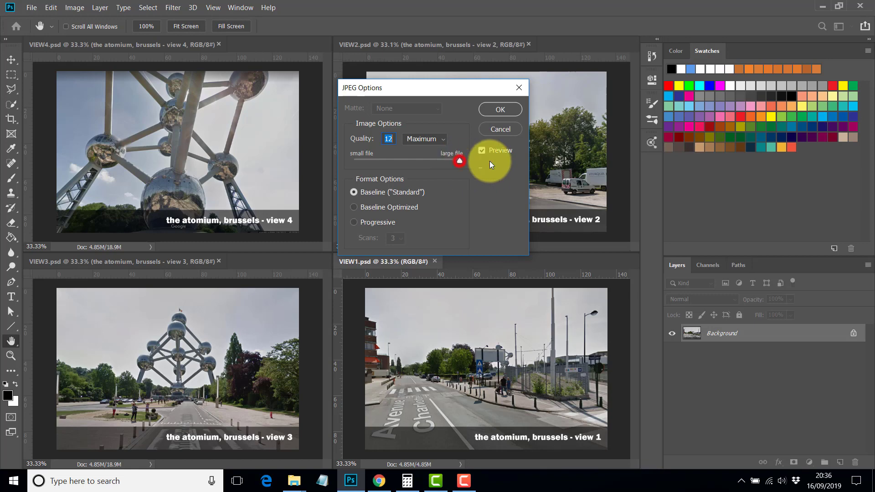
{"action": "left_click", "coordinate": [496, 109]}
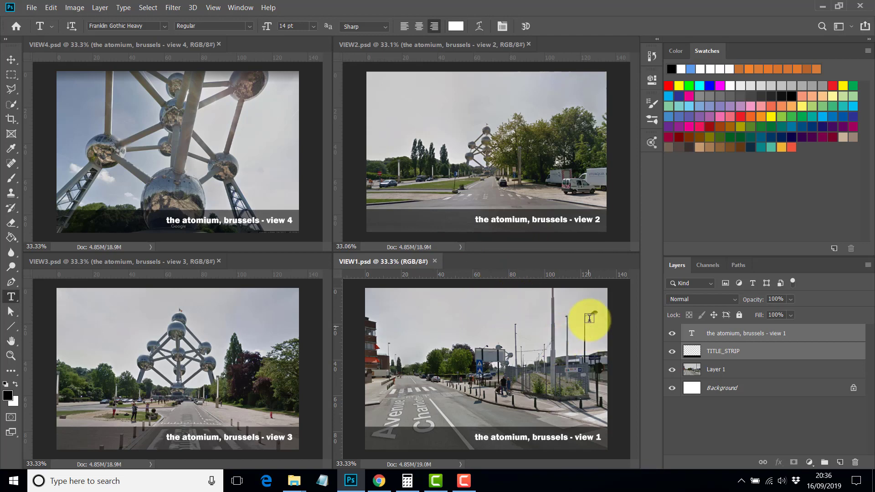
{"action": "left_click", "coordinate": [437, 261]}
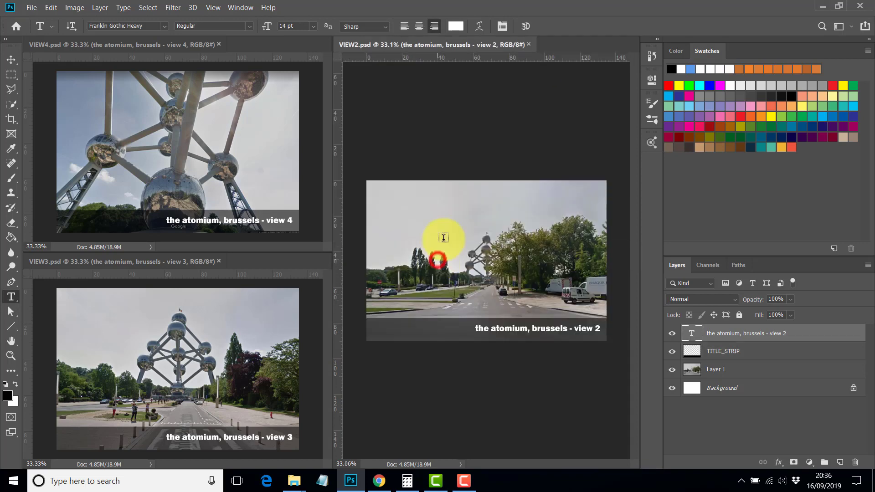
- Save VIEW2 as VIEW2.jpg at maximum quality 12 in the Cropping_Exercise folder and close VIEW2.psd
{"action": "left_click", "coordinate": [31, 8]}
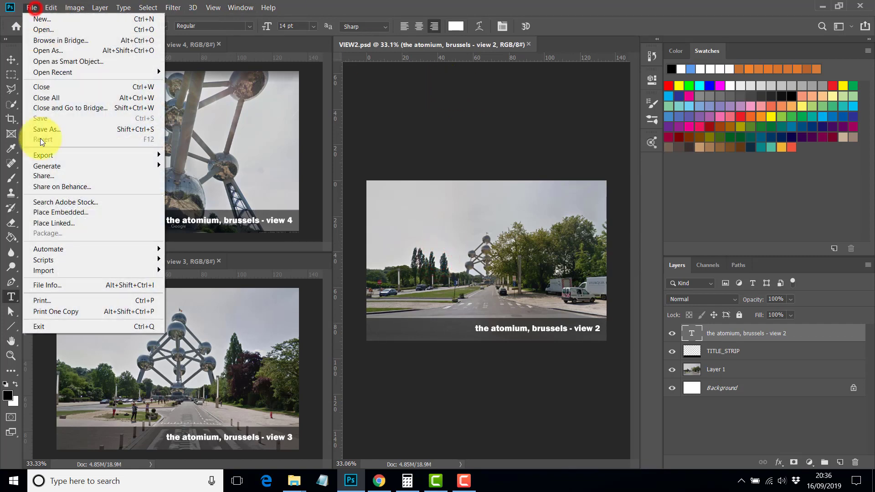
{"action": "left_click", "coordinate": [40, 130]}
{"action": "left_click", "coordinate": [327, 341]}
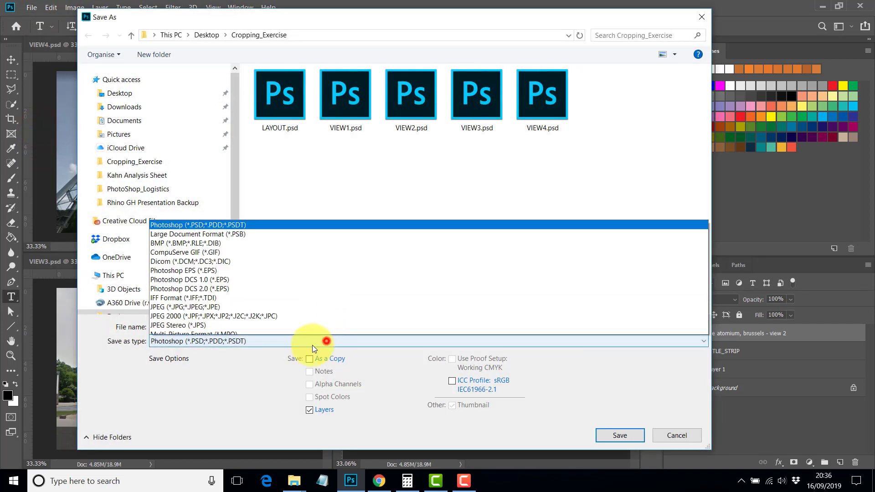
{"action": "left_click", "coordinate": [169, 220]}
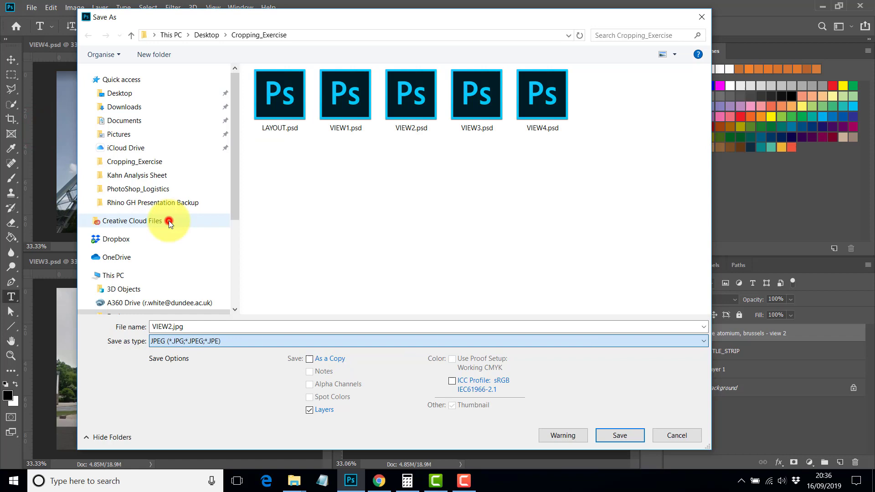
{"action": "left_click", "coordinate": [627, 437]}
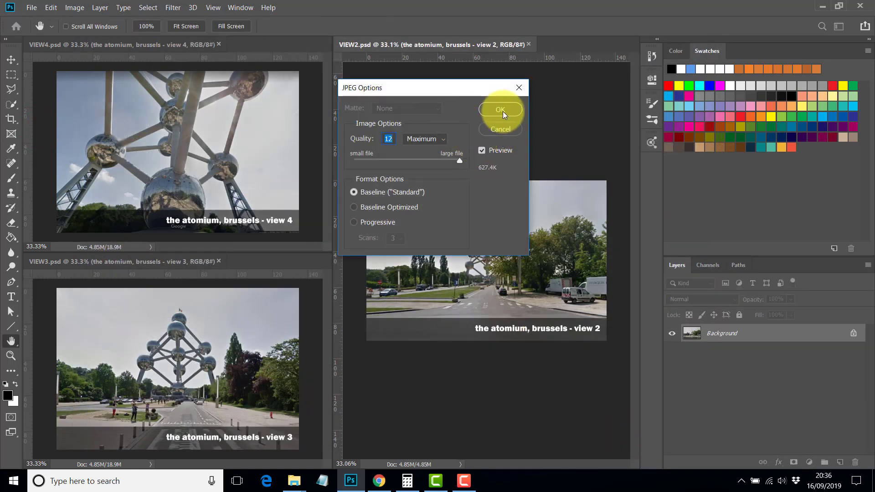
{"action": "left_click", "coordinate": [503, 112]}
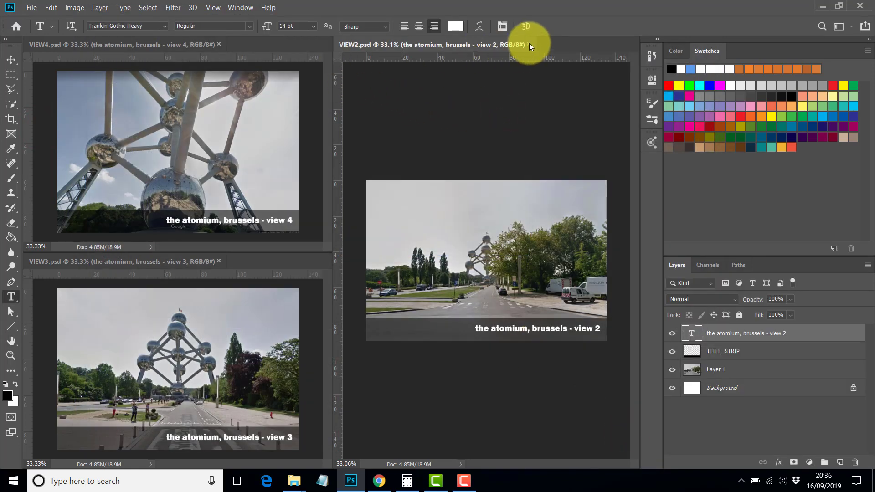
{"action": "left_click", "coordinate": [530, 45]}
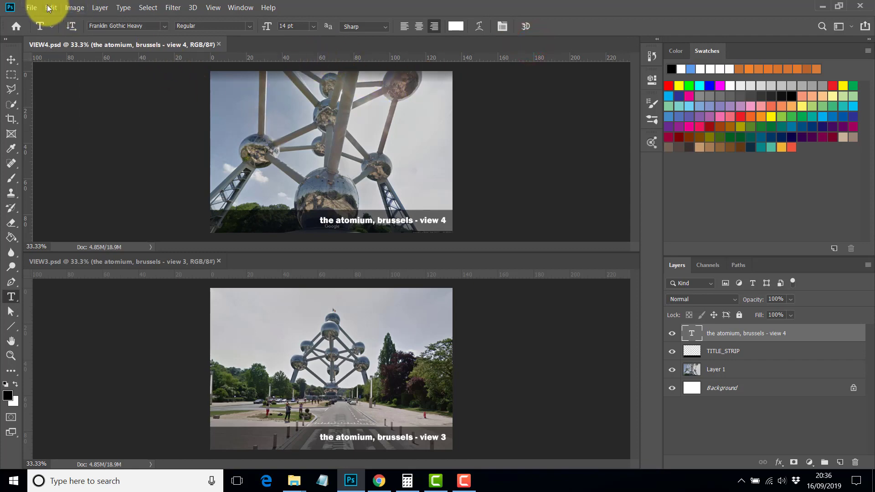
- Save VIEW4 as VIEW4.jpg in the Cropping_Exercise folder, accepting the JPEG options, and close VIEW4.psd
{"action": "left_click", "coordinate": [32, 8]}
{"action": "left_click", "coordinate": [59, 130]}
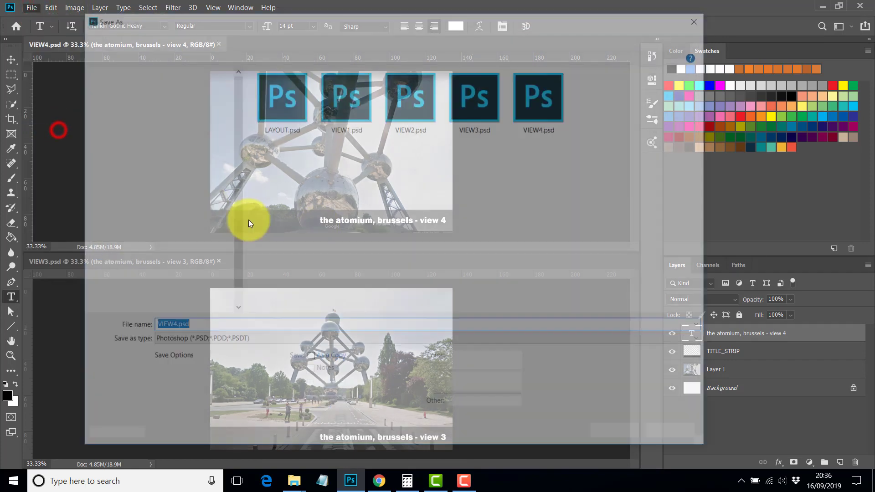
{"action": "left_click", "coordinate": [420, 343]}
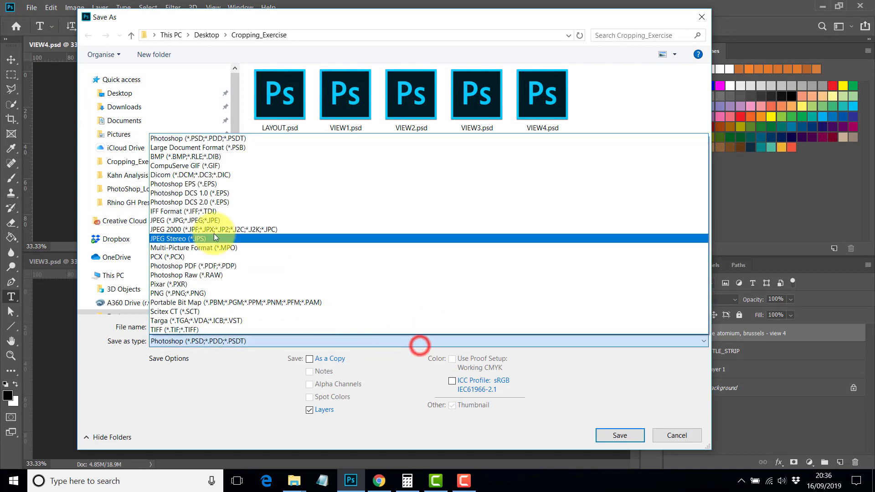
{"action": "left_click", "coordinate": [161, 220]}
{"action": "left_click", "coordinate": [635, 432]}
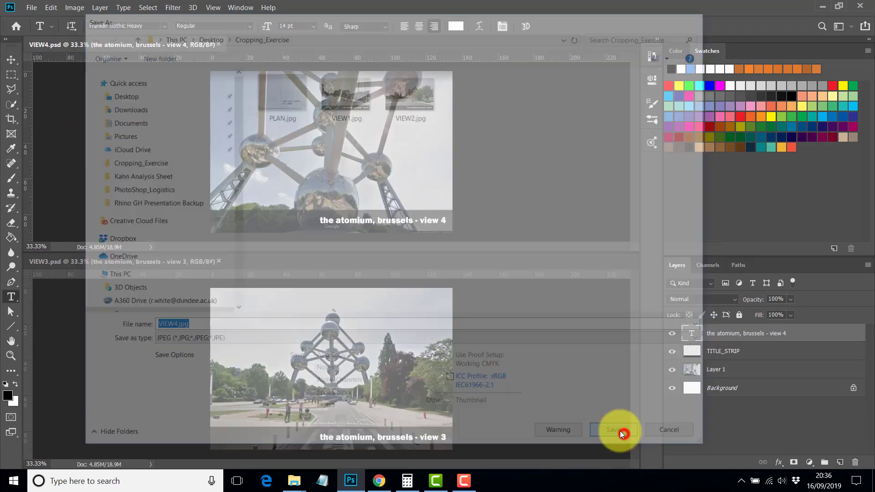
{"action": "left_click", "coordinate": [500, 109]}
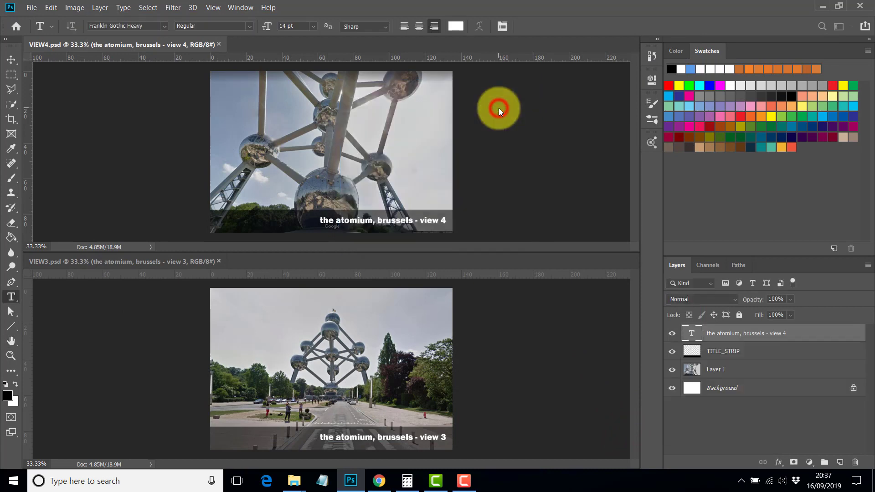
{"action": "left_click", "coordinate": [218, 45]}
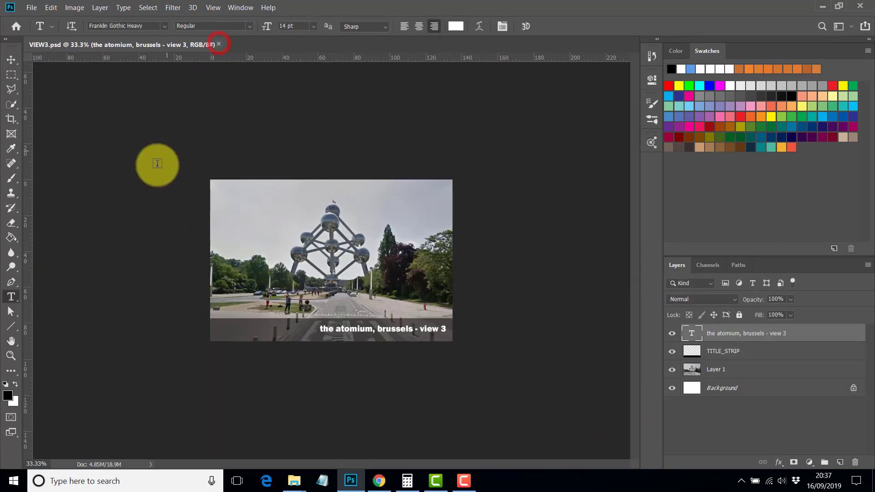
- Save VIEW3 as VIEW3.jpg in the Cropping_Exercise folder, accepting the JPEG options, and close VIEW3.psd
{"action": "left_click", "coordinate": [36, 13]}
{"action": "left_click", "coordinate": [50, 127]}
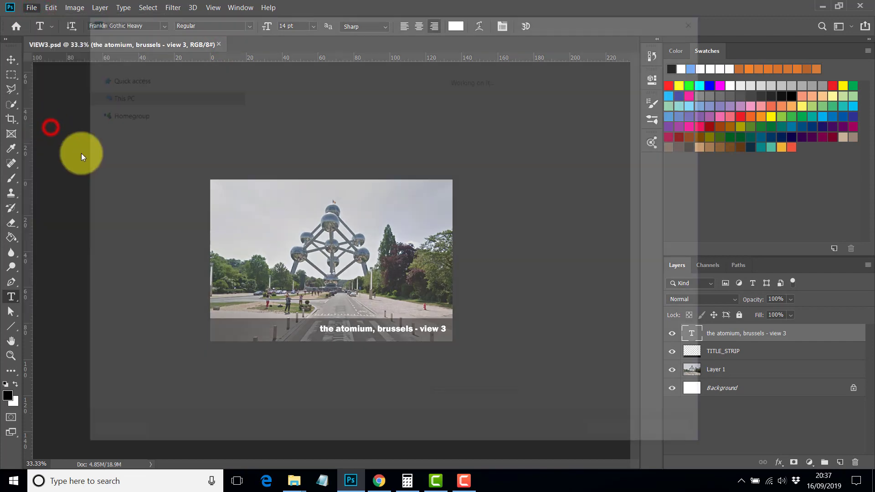
{"action": "left_click", "coordinate": [301, 340]}
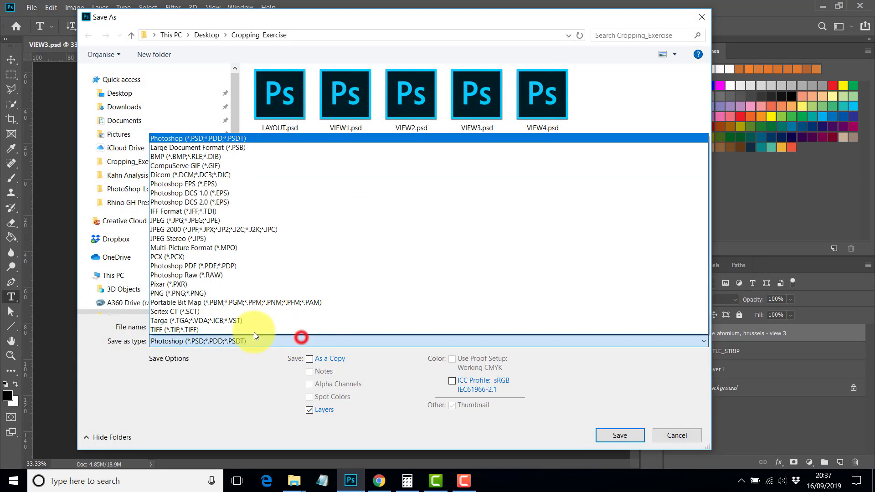
{"action": "left_click", "coordinate": [162, 220]}
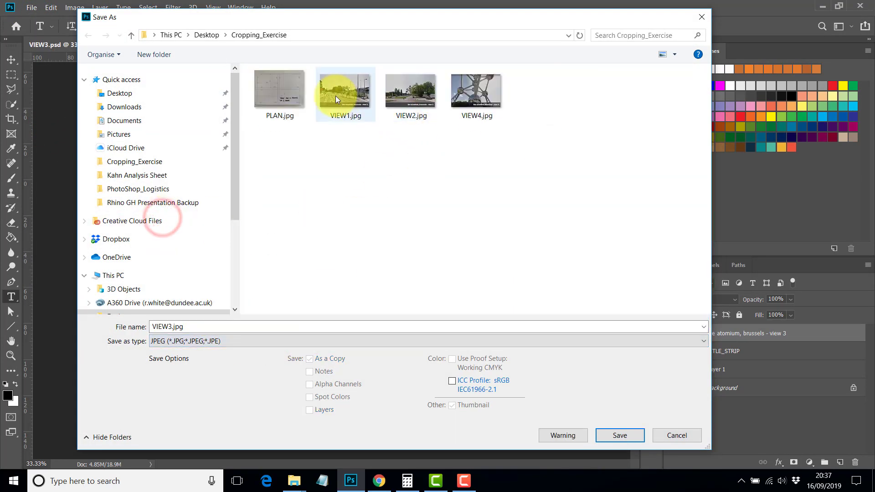
{"action": "left_click", "coordinate": [629, 437]}
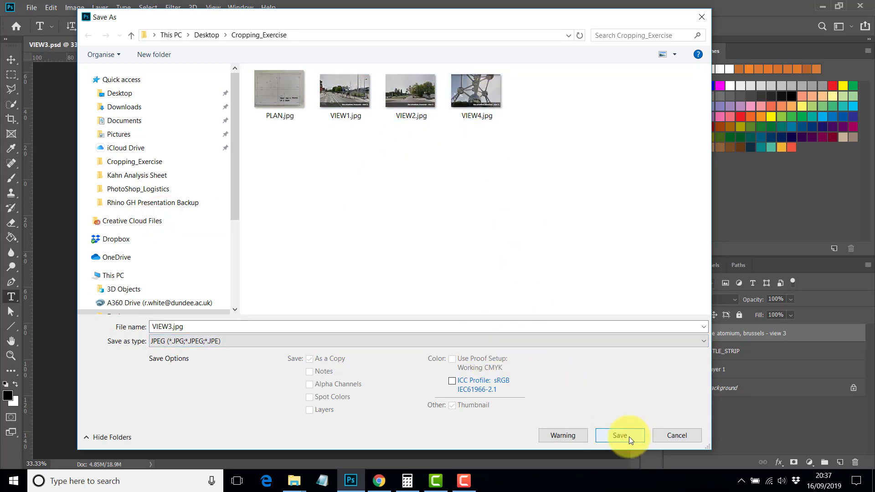
{"action": "left_click", "coordinate": [499, 111]}
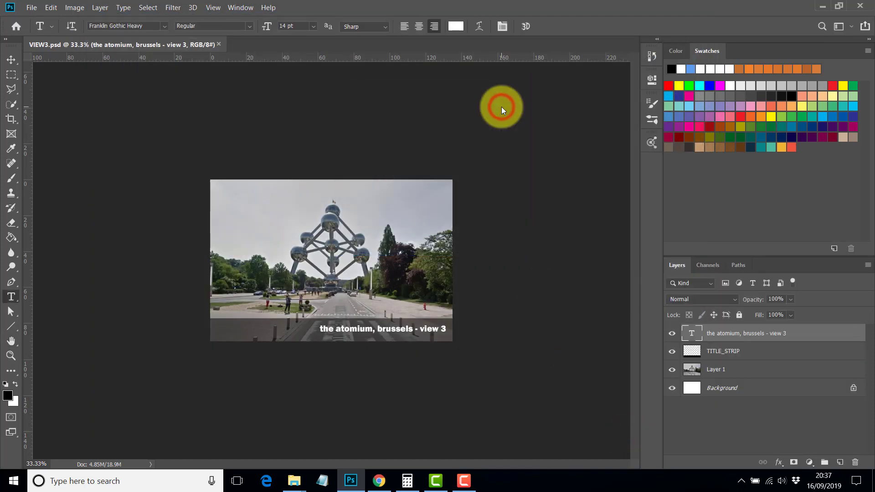
{"action": "left_click", "coordinate": [219, 44]}
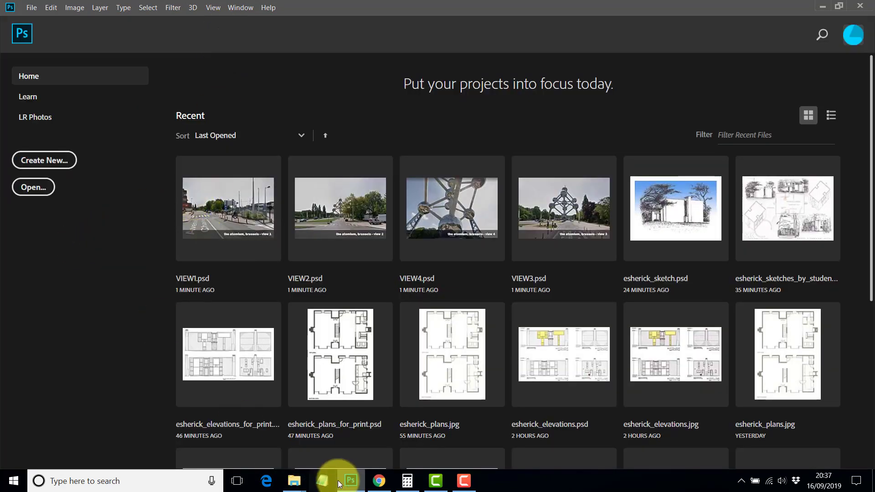
- Switch to Chrome to check the dimensions on the course page's plan for four photos on one page, and return to Photoshop
{"action": "left_click", "coordinate": [379, 482]}
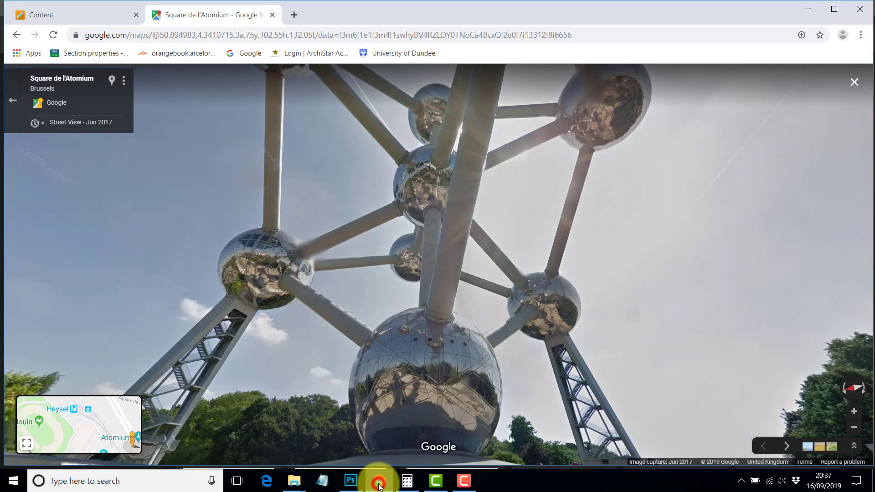
{"action": "left_click", "coordinate": [64, 11]}
{"action": "scroll", "coordinate": [420, 237], "scroll_direction": "up", "scroll_amount": 9}
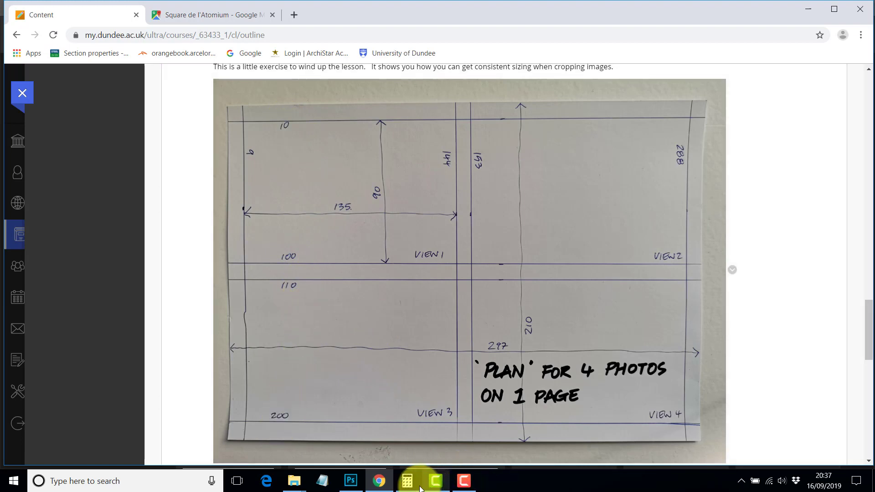
{"action": "left_click", "coordinate": [351, 481]}
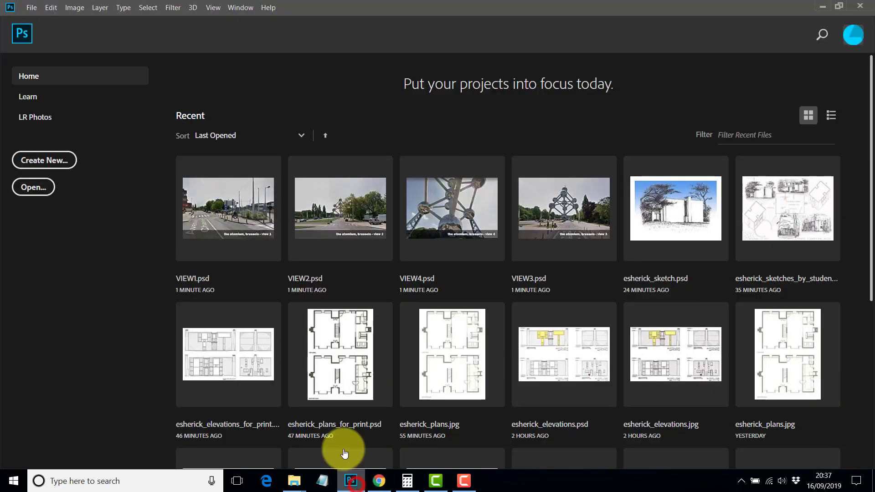
- Create a new RGB document 297 mm wide and 210 mm high at 300 pixels/inch with a white background
{"action": "left_click", "coordinate": [41, 161]}
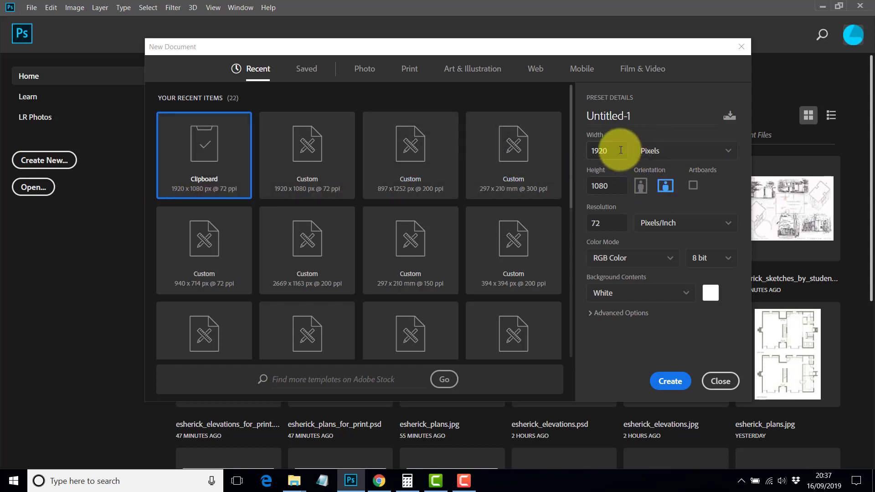
{"action": "left_click", "coordinate": [729, 152]}
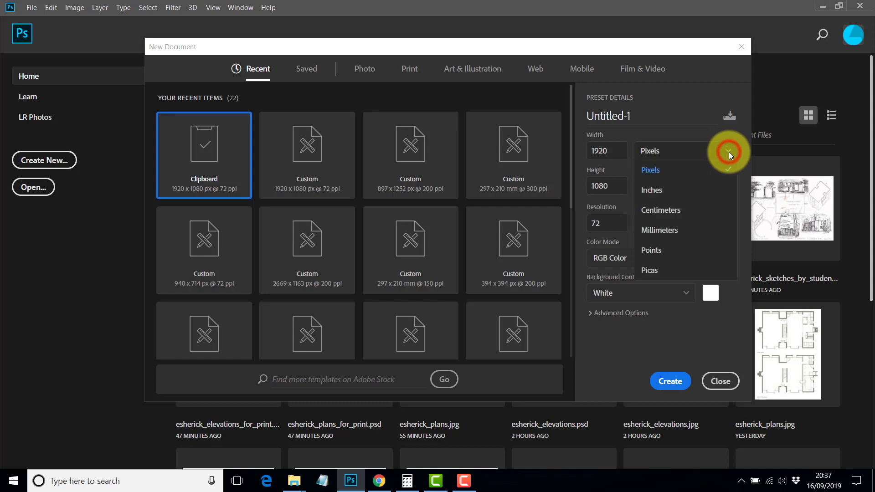
{"action": "left_click", "coordinate": [662, 230]}
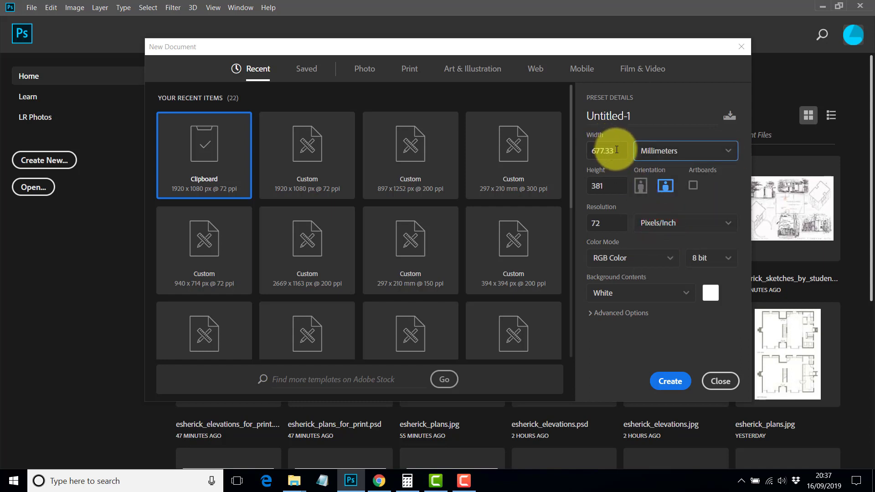
{"action": "left_click_drag", "start_coordinate": [618, 150], "coordinate": [587, 153]}
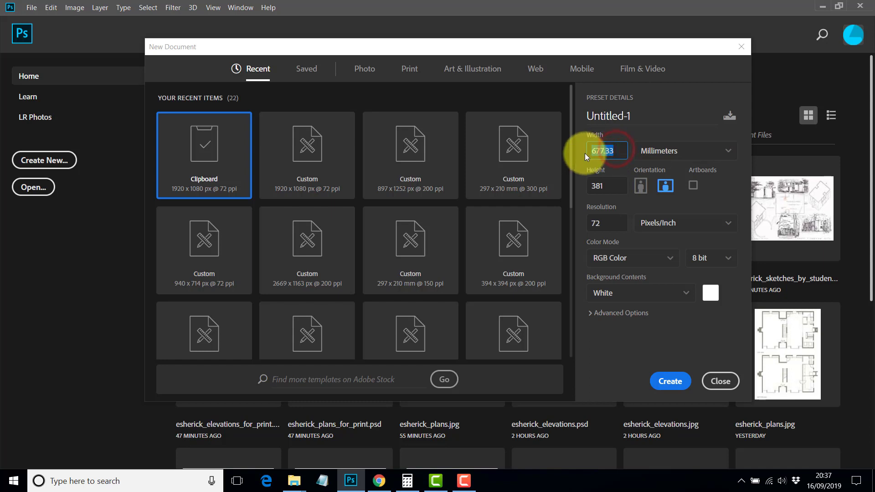
{"action": "type", "text": "297"}
{"action": "left_click_drag", "start_coordinate": [610, 186], "coordinate": [587, 187]}
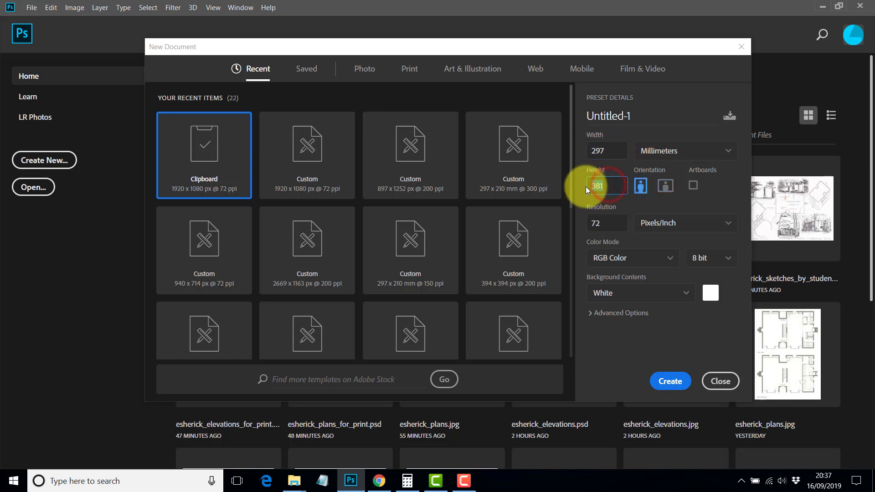
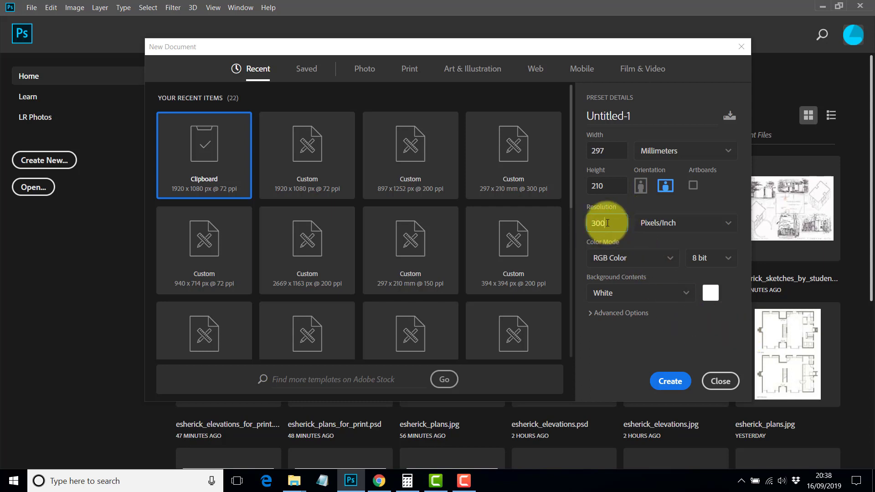
{"action": "left_click", "coordinate": [611, 221]}
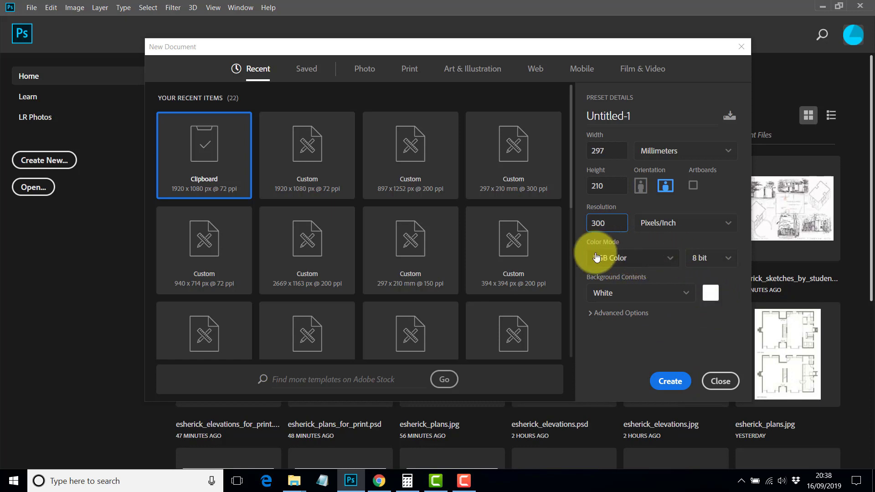
{"action": "left_click", "coordinate": [675, 382]}
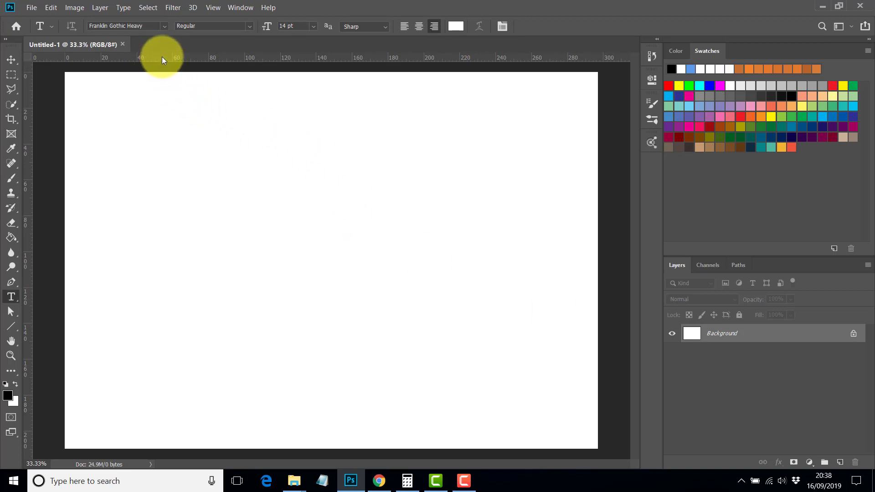
- Place four horizontal guides across the page at about 10, 98, 111 and 197 mm from its upper edge
{"action": "left_click_drag", "start_coordinate": [162, 58], "coordinate": [160, 90]}
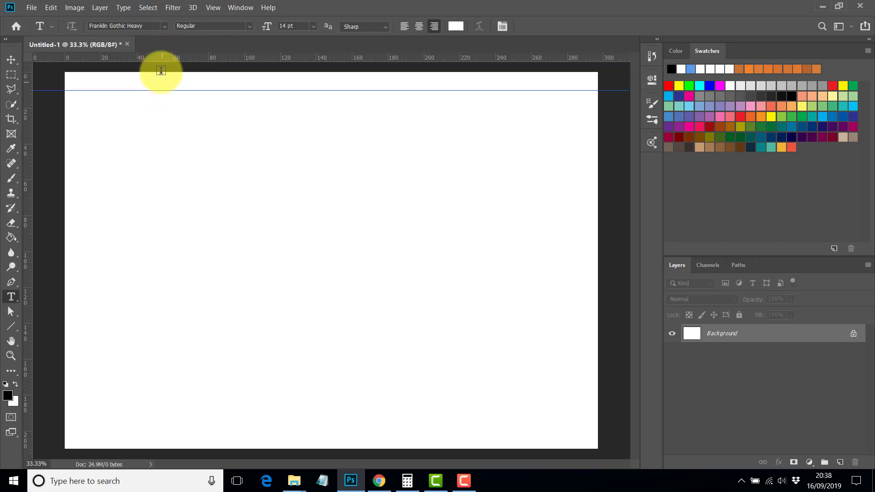
{"action": "left_click_drag", "start_coordinate": [160, 58], "coordinate": [165, 247]}
{"action": "left_click_drag", "start_coordinate": [152, 58], "coordinate": [157, 271]}
{"action": "left_click_drag", "start_coordinate": [154, 58], "coordinate": [141, 425]}
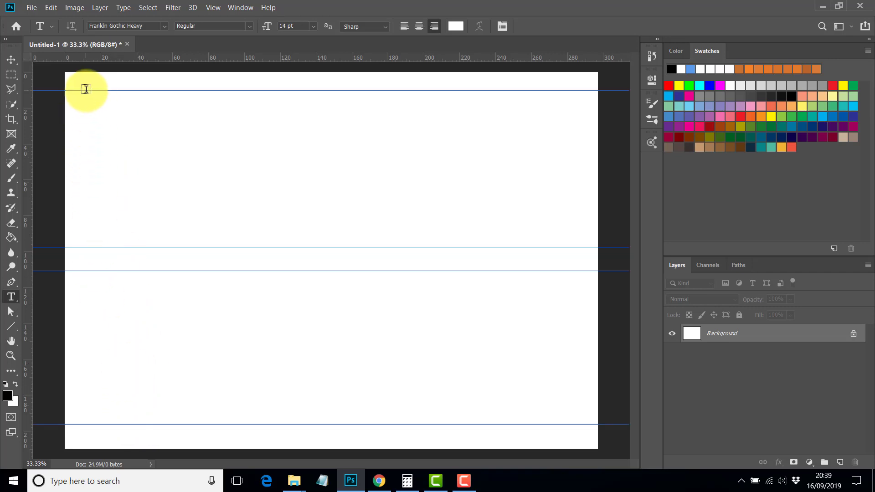
- Fine-position the four horizontal guides with the Move tool at 10, 100, 110 and 200 mm
{"action": "scroll", "coordinate": [87, 88], "scroll_direction": "up", "scroll_amount": 10}
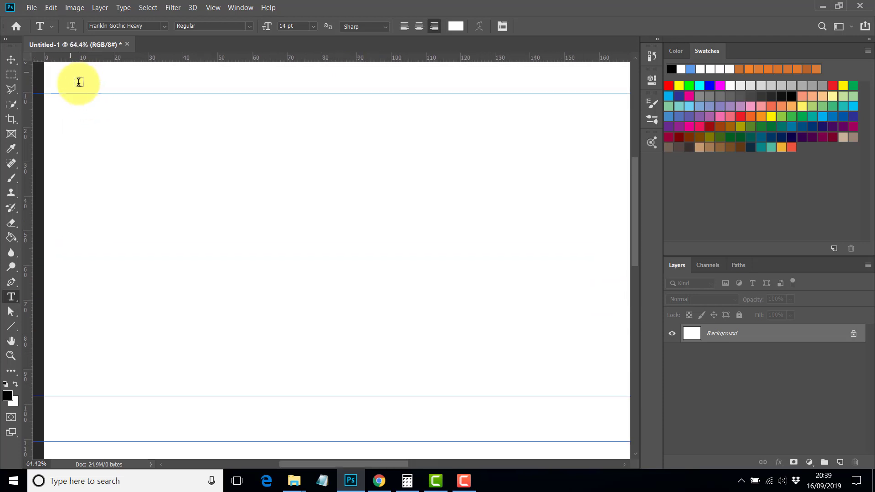
{"action": "left_click_drag", "start_coordinate": [321, 464], "coordinate": [303, 464]}
{"action": "left_click", "coordinate": [9, 62]}
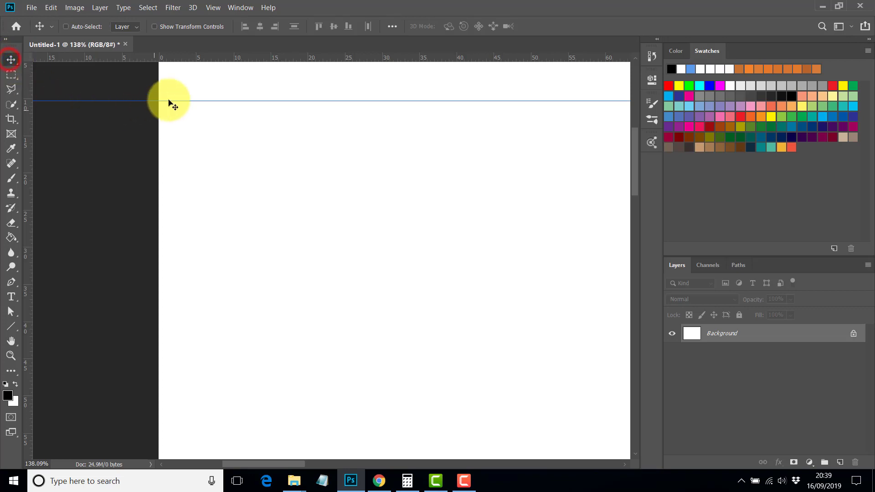
{"action": "left_click_drag", "start_coordinate": [181, 101], "coordinate": [182, 99]}
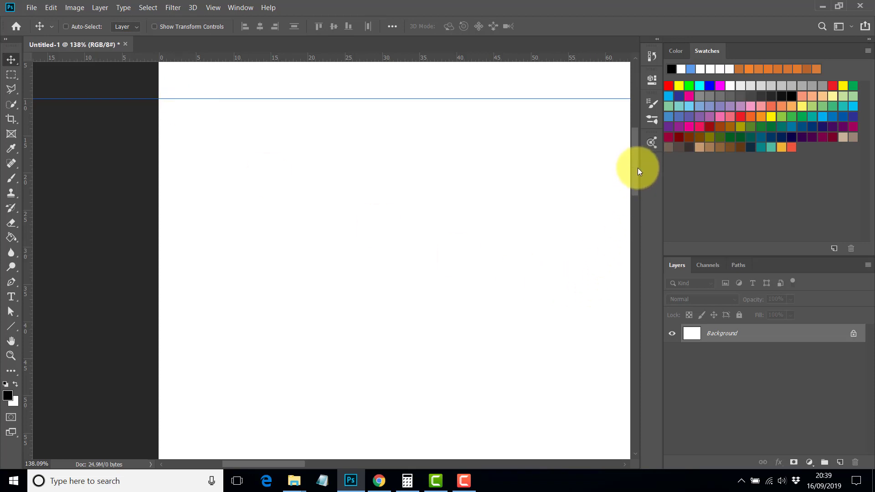
{"action": "left_click_drag", "start_coordinate": [635, 182], "coordinate": [631, 275]}
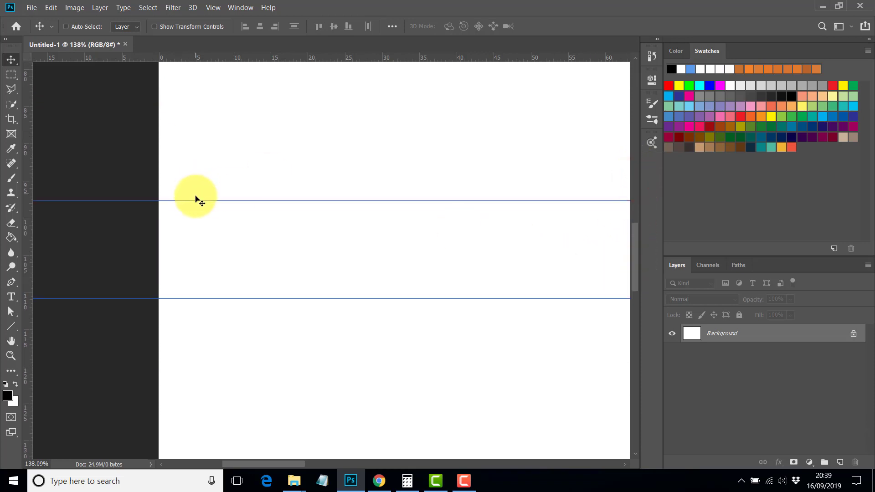
{"action": "left_click_drag", "start_coordinate": [197, 201], "coordinate": [200, 217]}
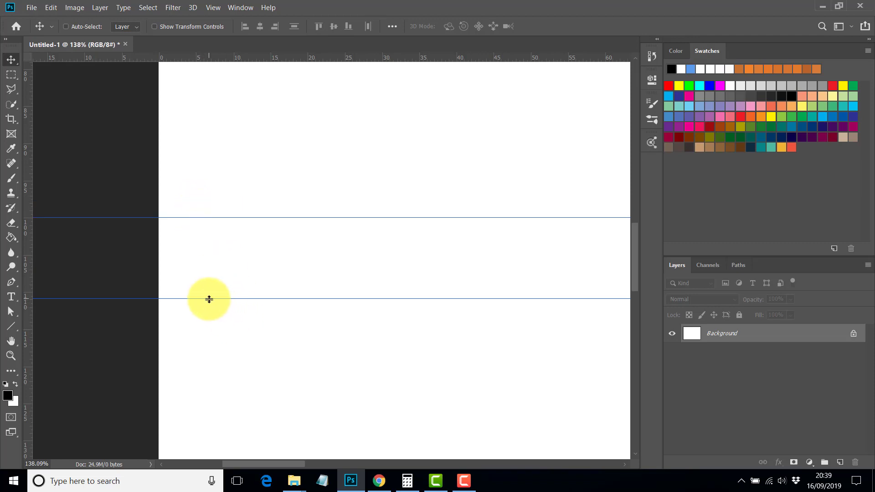
{"action": "left_click_drag", "start_coordinate": [209, 299], "coordinate": [212, 292]}
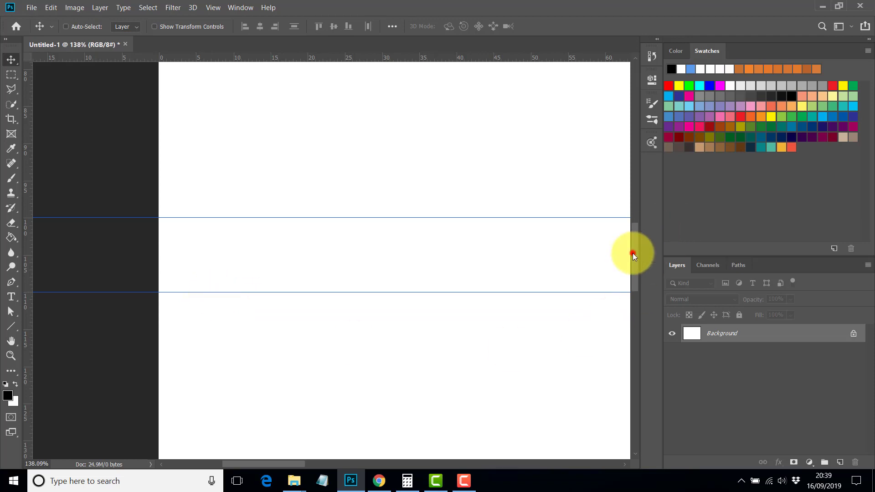
{"action": "left_click_drag", "start_coordinate": [633, 253], "coordinate": [633, 363]}
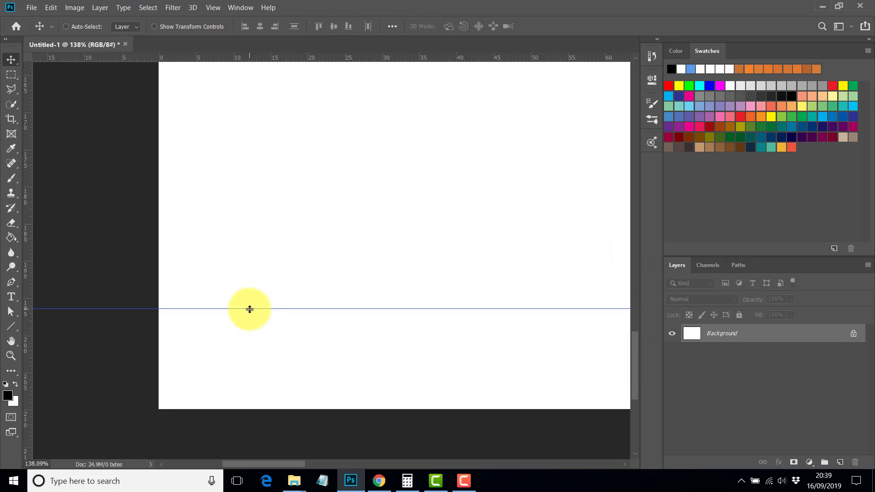
{"action": "left_click_drag", "start_coordinate": [250, 310], "coordinate": [250, 336]}
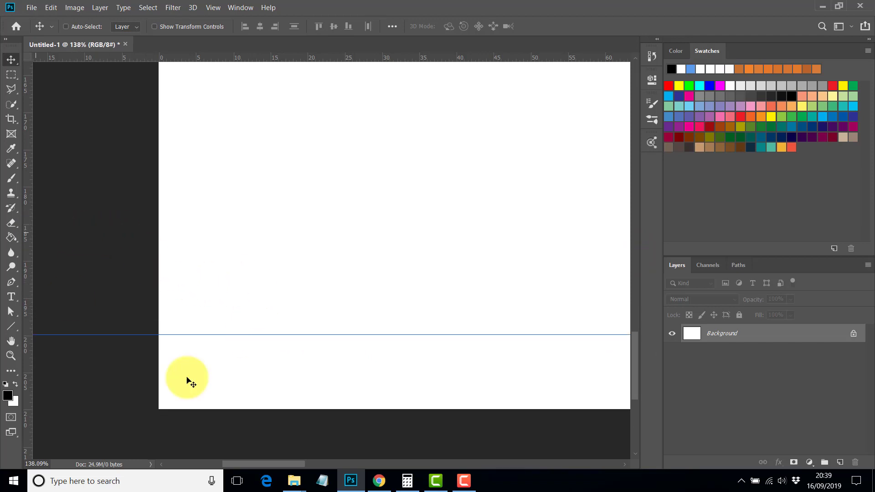
- Check the vertical line positions on the plan in Chrome, return to Photoshop, and add vertical guides at 9 mm and about 143 mm
{"action": "left_click", "coordinate": [379, 481]}
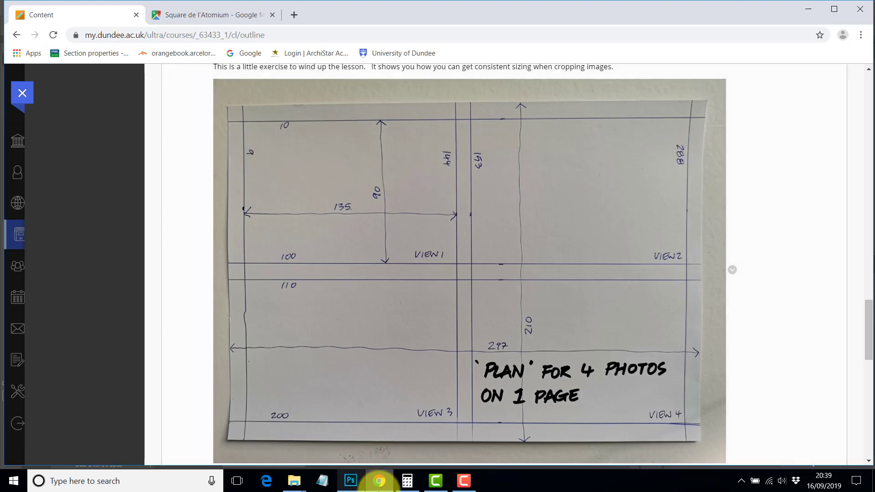
{"action": "left_click", "coordinate": [351, 482]}
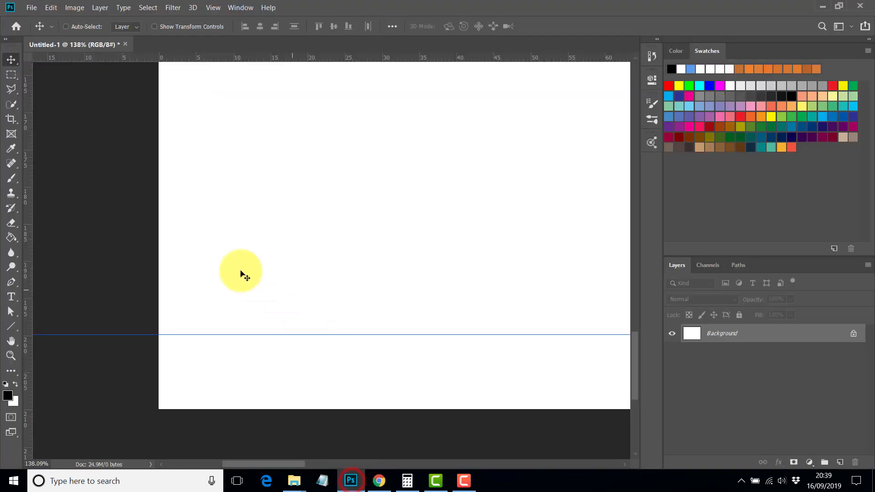
{"action": "left_click_drag", "start_coordinate": [27, 195], "coordinate": [227, 203]}
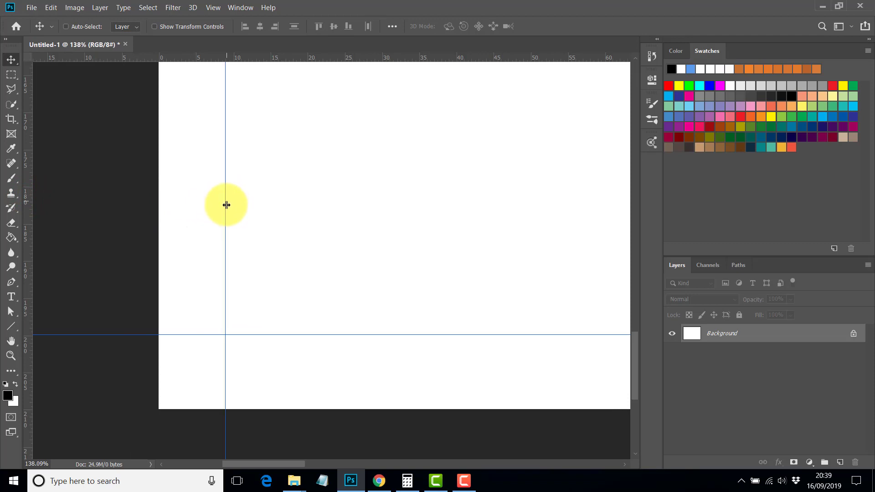
{"action": "scroll", "coordinate": [301, 288], "scroll_direction": "down", "scroll_amount": 3}
{"action": "scroll", "coordinate": [337, 274], "scroll_direction": "down", "scroll_amount": 5}
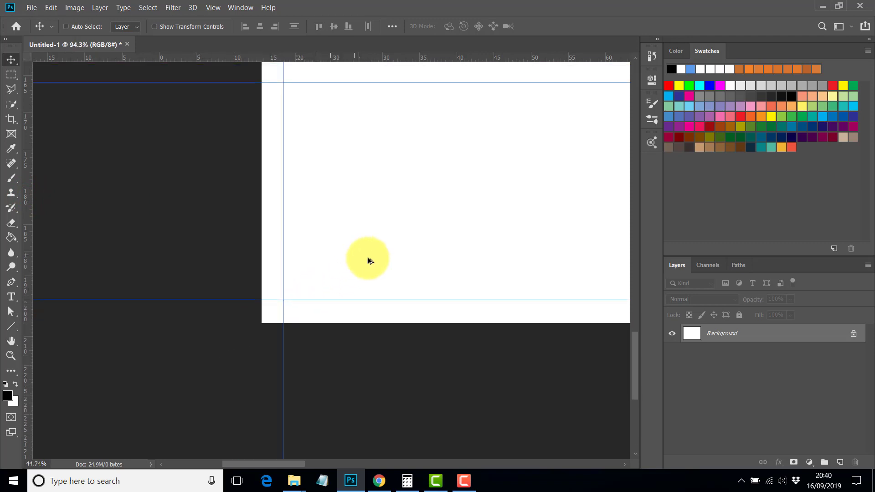
{"action": "left_click_drag", "start_coordinate": [29, 171], "coordinate": [324, 174]}
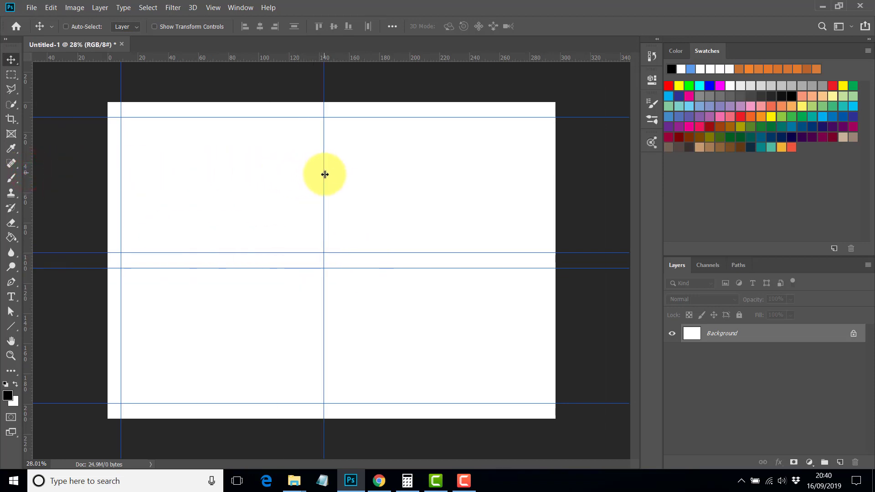
- Consult the plan in Chrome again, return to Photoshop, and add two more vertical guides at about 154 mm and 287 mm
{"action": "left_click", "coordinate": [379, 484]}
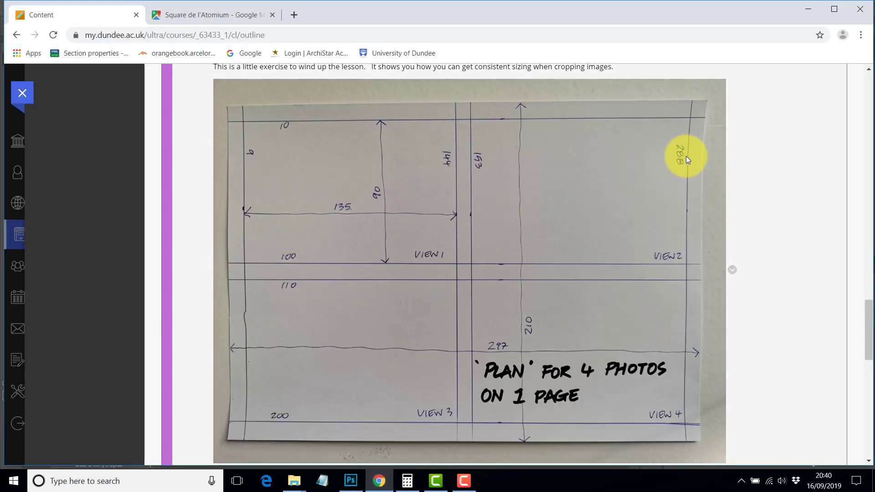
{"action": "left_click", "coordinate": [360, 484]}
{"action": "left_click_drag", "start_coordinate": [26, 174], "coordinate": [340, 183]}
{"action": "left_click_drag", "start_coordinate": [50, 185], "coordinate": [541, 177]}
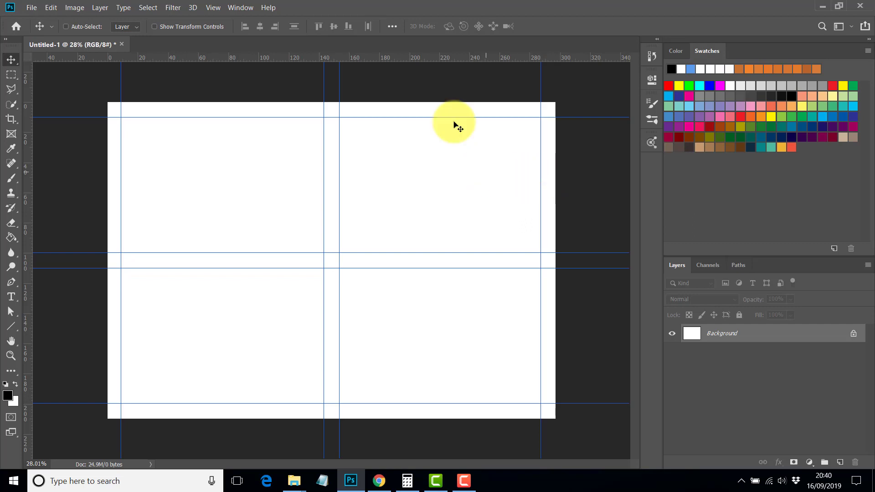
- Fine-position the two middle vertical guides at 144 and 153 mm and the one near the page's far edge at 288 mm
{"action": "scroll", "coordinate": [332, 120], "scroll_direction": "up", "scroll_amount": 2}
{"action": "scroll", "coordinate": [332, 120], "scroll_direction": "up", "scroll_amount": 5}
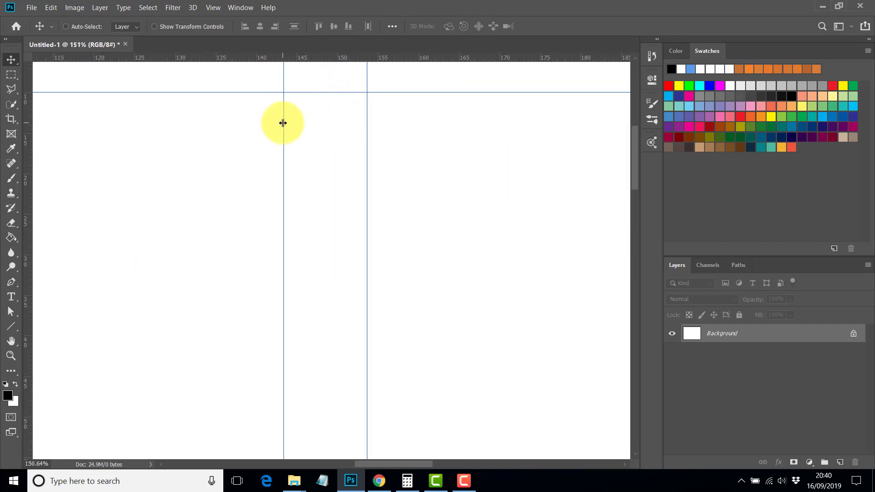
{"action": "left_click_drag", "start_coordinate": [281, 124], "coordinate": [288, 123]}
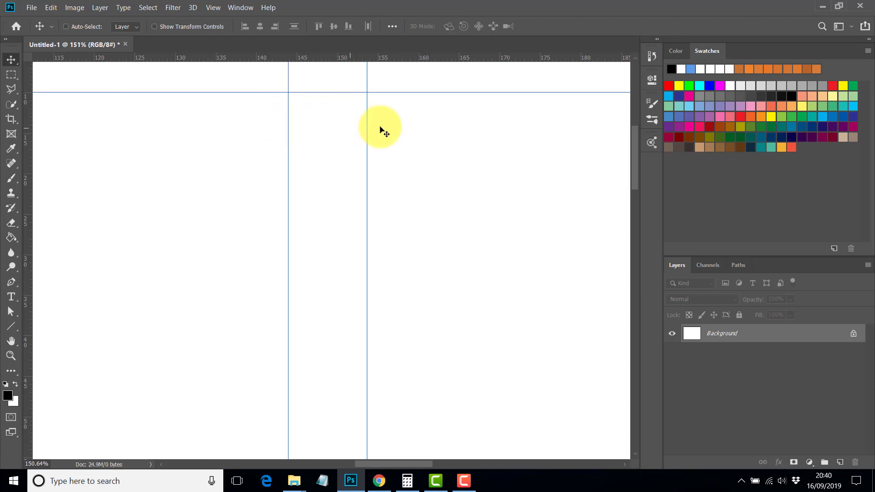
{"action": "mouse_move", "coordinate": [369, 127]}
{"action": "left_mouse_down"}
{"action": "mouse_move", "coordinate": [379, 127]}
{"action": "mouse_move", "coordinate": [361, 132]}
{"action": "left_mouse_up"}
{"action": "left_click_drag", "start_coordinate": [377, 464], "coordinate": [501, 456]}
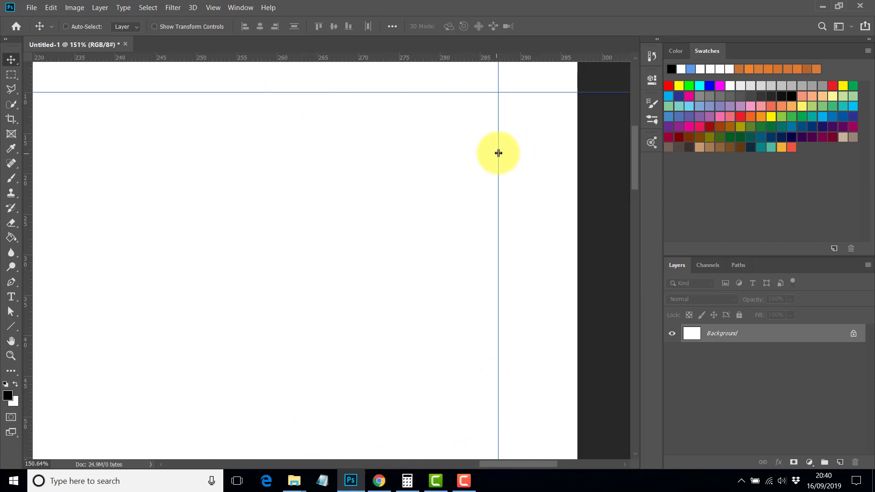
{"action": "left_click_drag", "start_coordinate": [498, 154], "coordinate": [505, 155]}
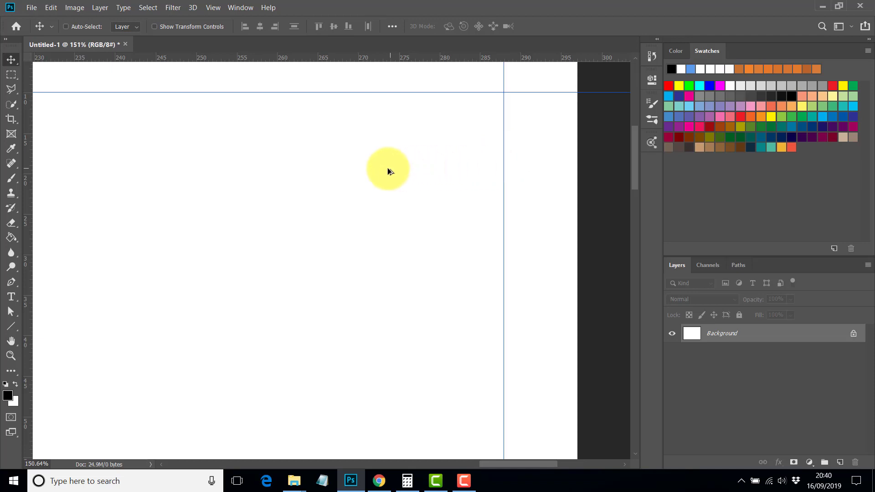
{"action": "scroll", "coordinate": [389, 172], "scroll_direction": "down", "scroll_amount": 5}
{"action": "scroll", "coordinate": [234, 208], "scroll_direction": "down", "scroll_amount": 3}
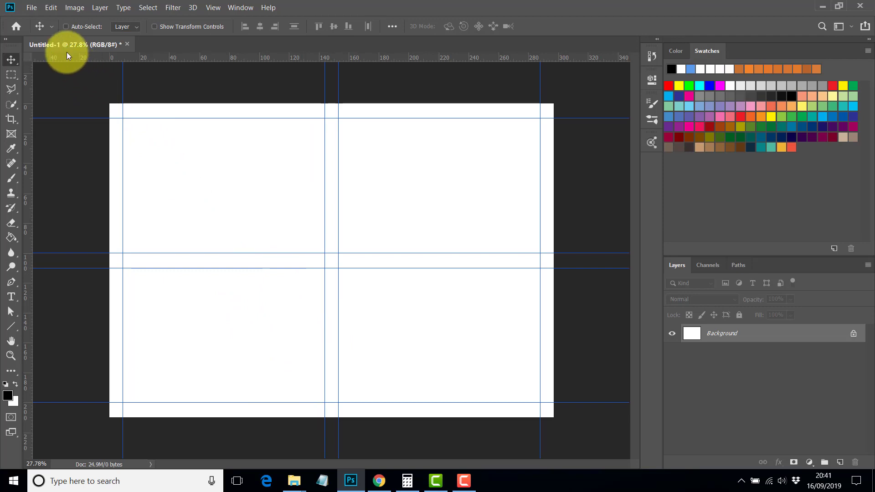
- Open VIEW1.jpg, VIEW2.jpg, VIEW3.jpg and VIEW4.jpg together from the Cropping_Exercise folder
{"action": "left_click", "coordinate": [31, 7]}
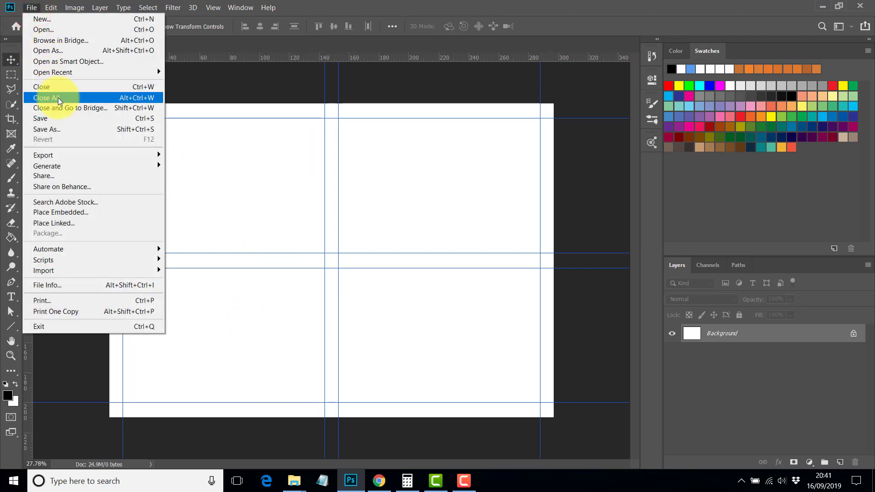
{"action": "left_click", "coordinate": [51, 31]}
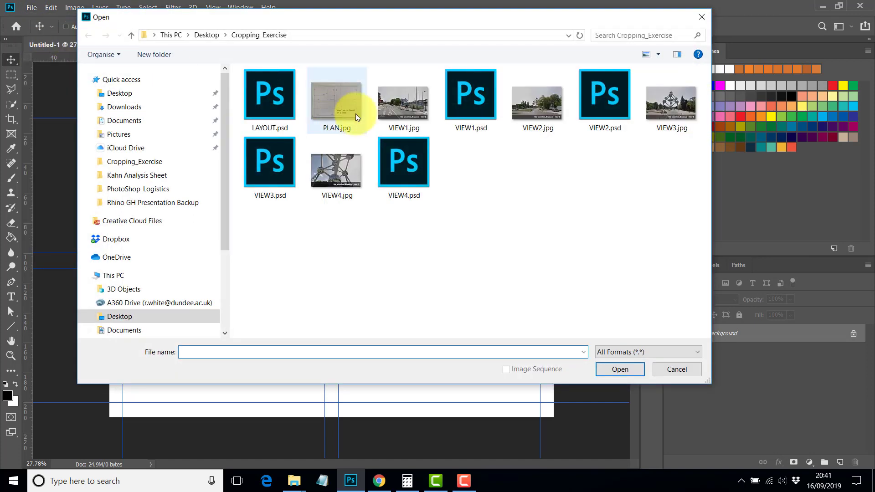
{"action": "left_click", "coordinate": [409, 103]}
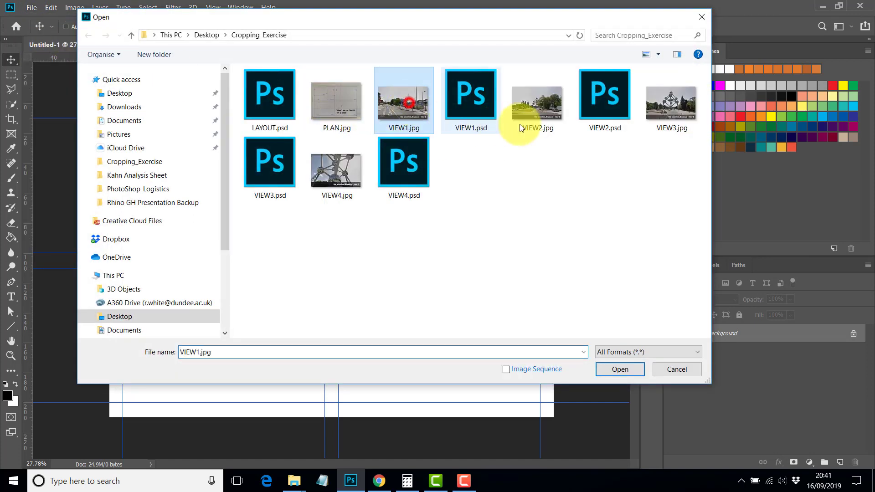
{"action": "left_click", "coordinate": [549, 105], "text": "ctrl"}
{"action": "left_click", "coordinate": [653, 111], "text": "ctrl"}
{"action": "left_click", "coordinate": [341, 166], "text": "ctrl"}
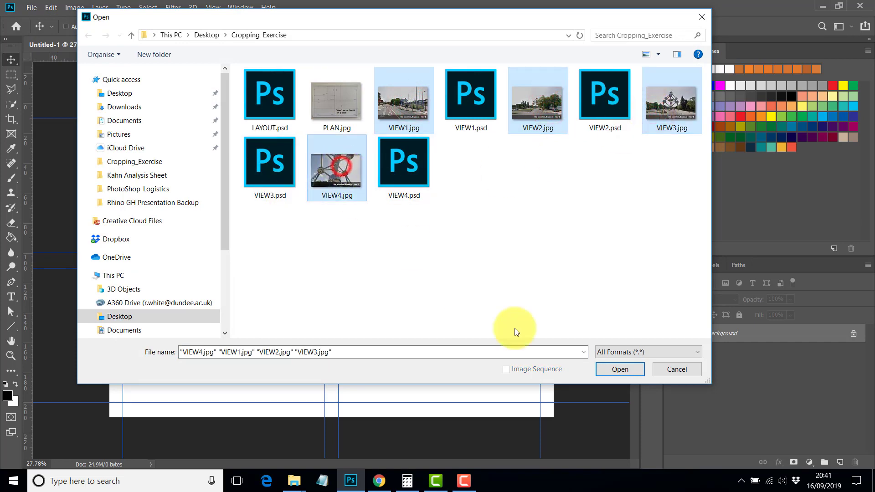
{"action": "left_click", "coordinate": [620, 369]}
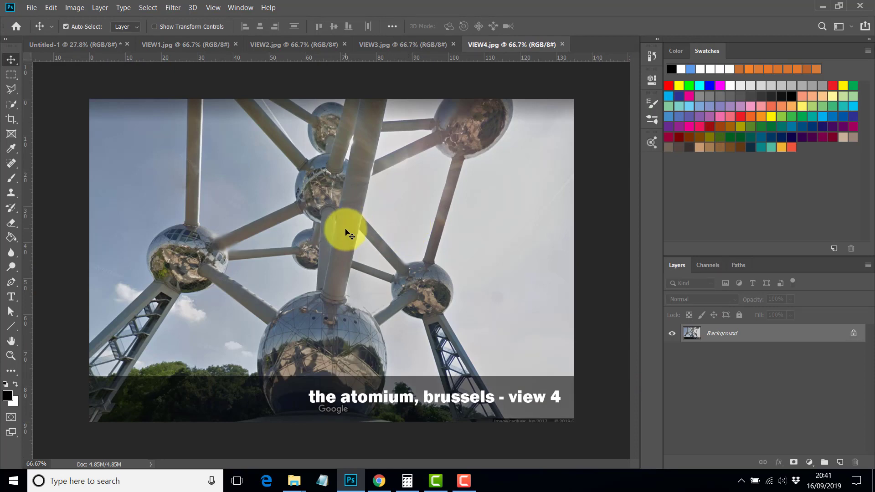
- Copy the whole VIEW4 image into the layout, close VIEW4.jpg, snap the copy into the page's lower-right guide frame, and check the guide snapping option
{"action": "key", "text": "ctrl+a"}
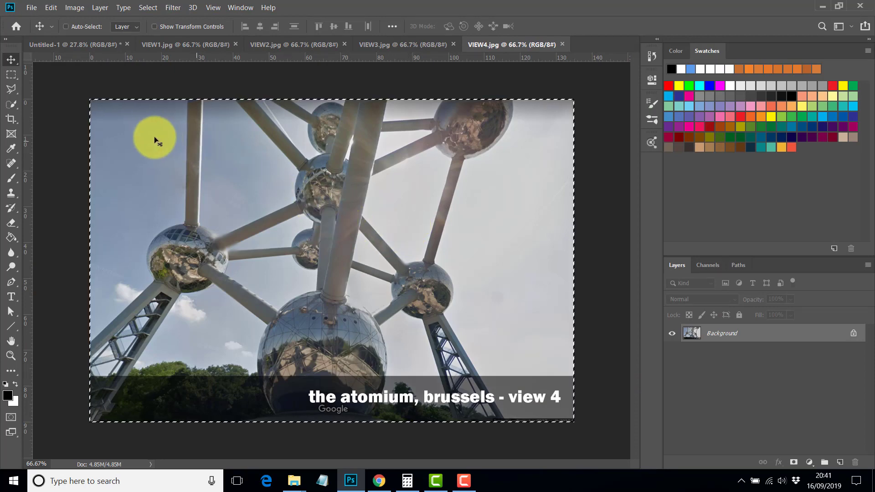
{"action": "left_click", "coordinate": [562, 43]}
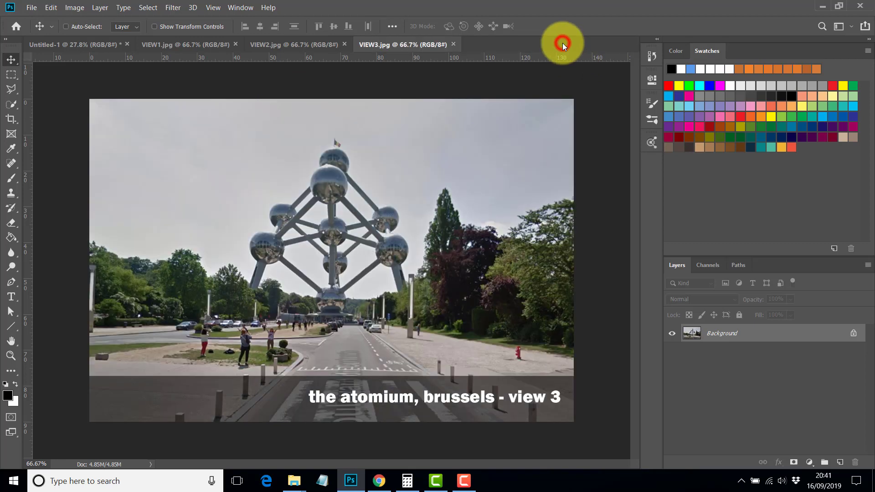
{"action": "left_click", "coordinate": [51, 44]}
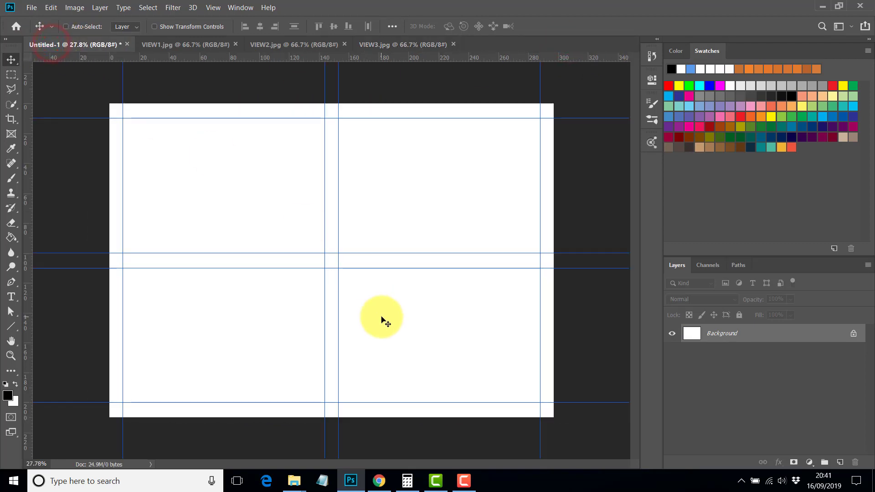
{"action": "key", "text": "ctrl+v"}
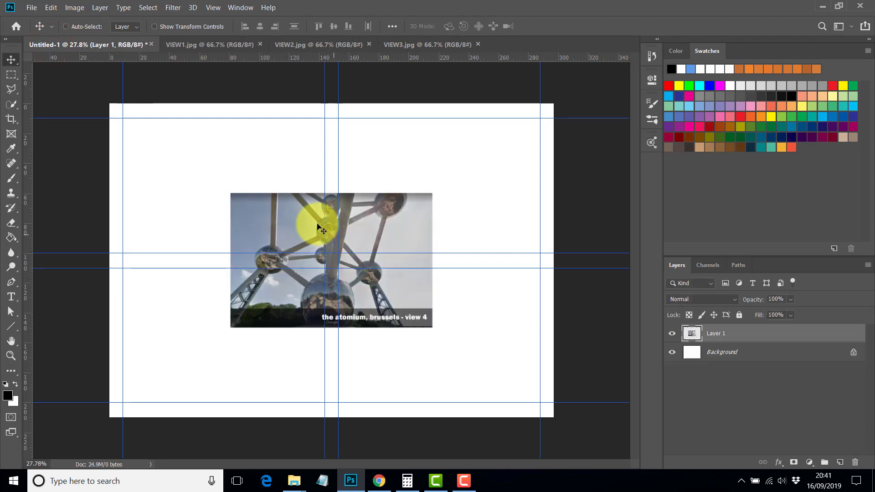
{"action": "left_click_drag", "start_coordinate": [296, 254], "coordinate": [394, 305]}
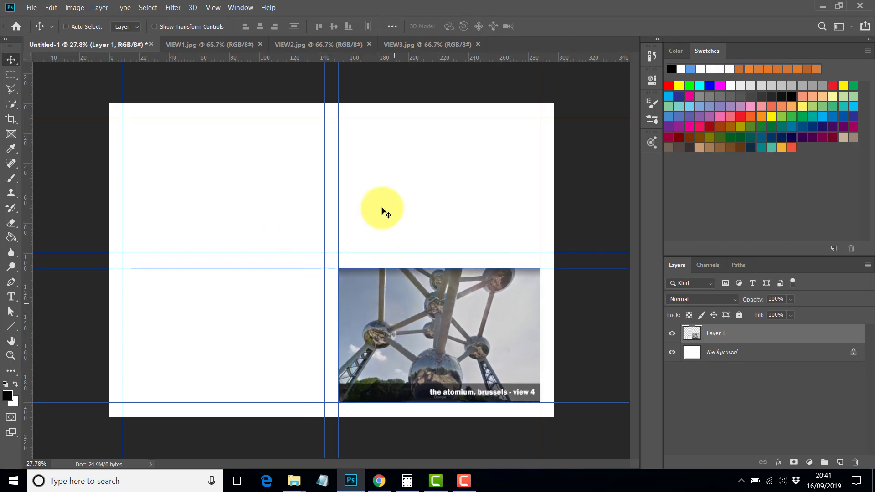
{"action": "left_click", "coordinate": [213, 8]}
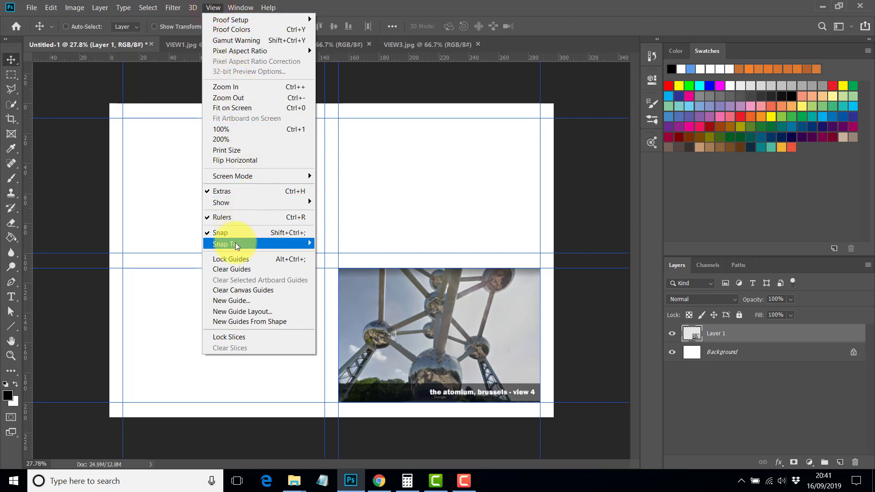
{"action": "mouse_move", "coordinate": [237, 244]}
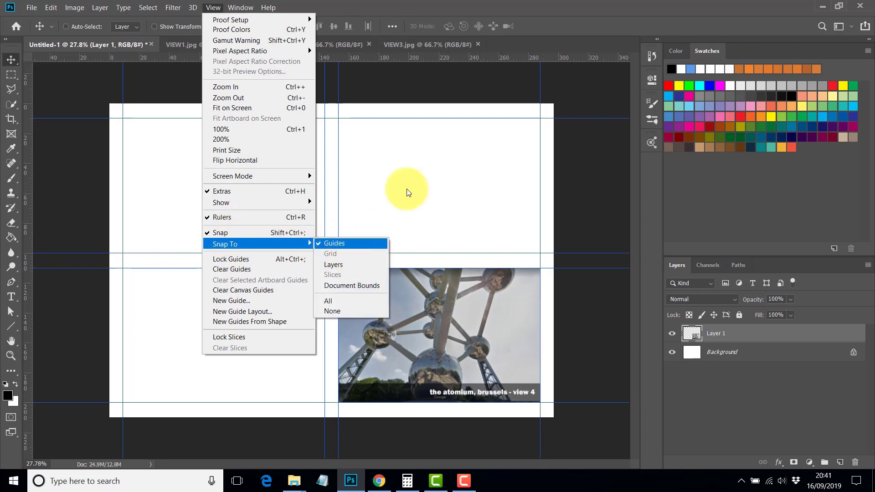
- Copy the whole VIEW3 image into the layout, close VIEW3.jpg, and snap the copy into the page's lower-left guide frame
{"action": "left_click", "coordinate": [410, 42]}
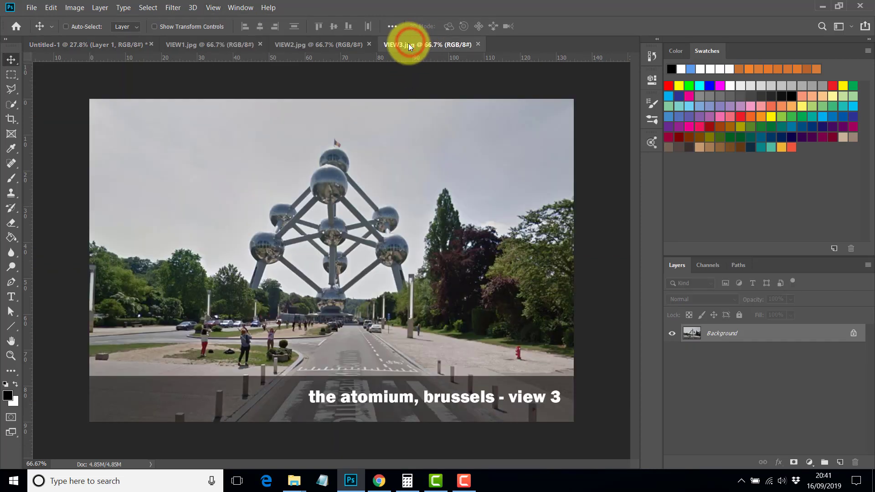
{"action": "key", "text": "ctrl+a"}
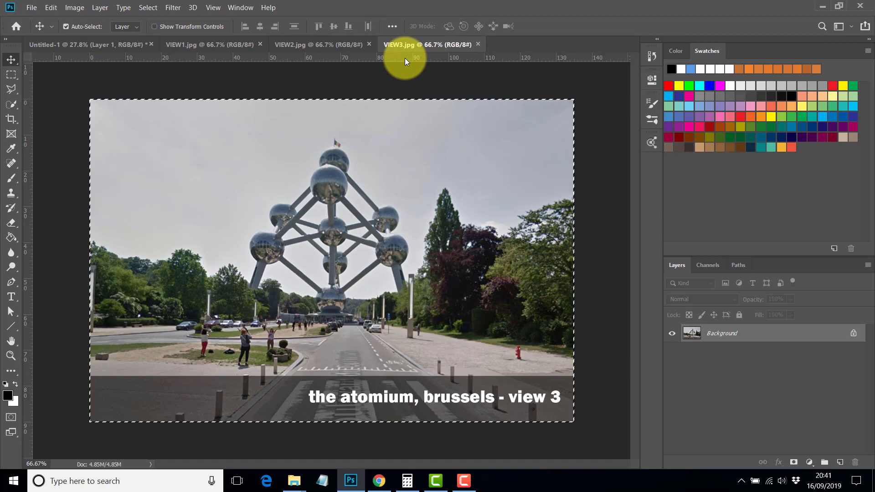
{"action": "left_click", "coordinate": [479, 44]}
{"action": "key", "text": "ctrl+v"}
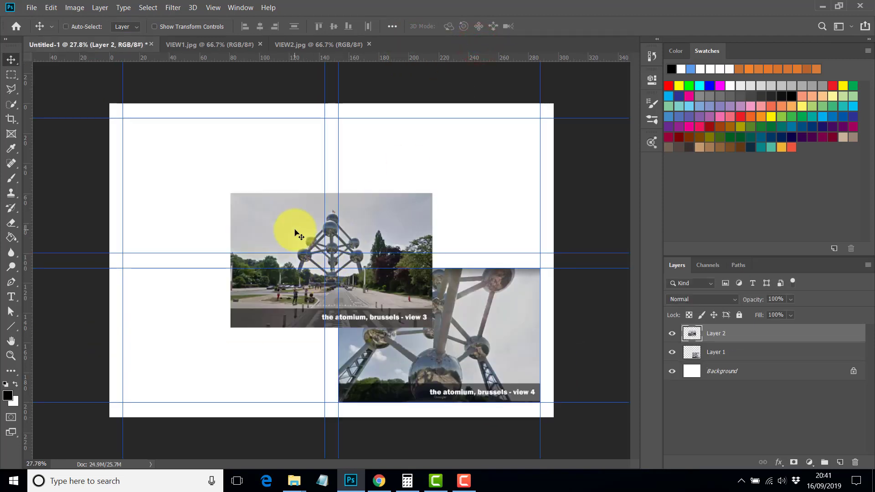
{"action": "left_click_drag", "start_coordinate": [296, 234], "coordinate": [186, 309]}
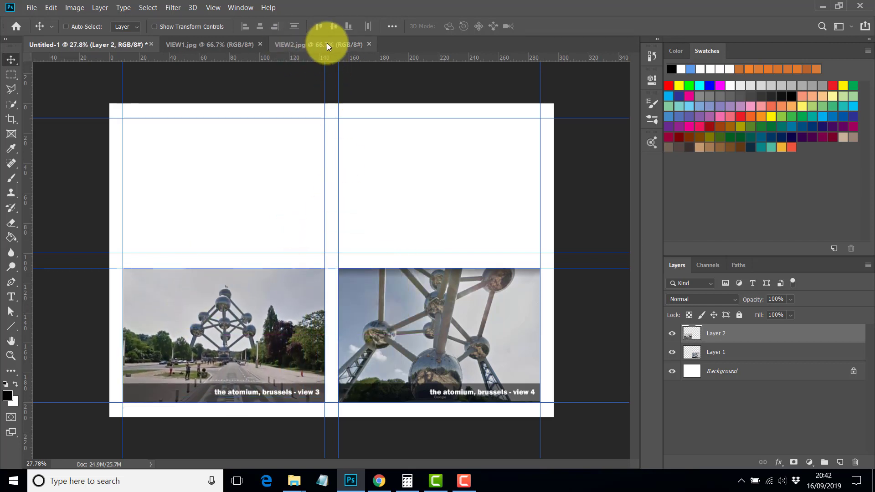
- Copy the whole VIEW2 image into the layout, close VIEW2.jpg, and snap the copy into the page's upper-right guide frame
{"action": "left_click", "coordinate": [304, 44]}
{"action": "key", "text": "ctrl+a"}
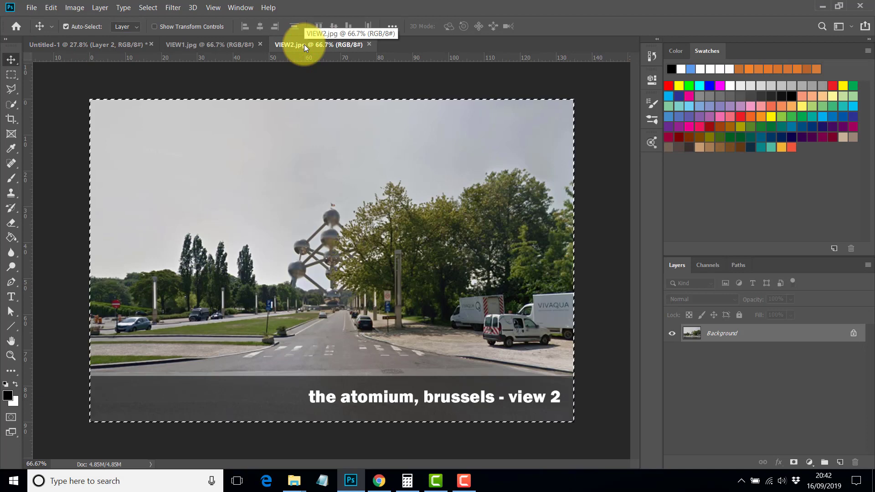
{"action": "left_click", "coordinate": [370, 45]}
{"action": "key", "text": "ctrl+v"}
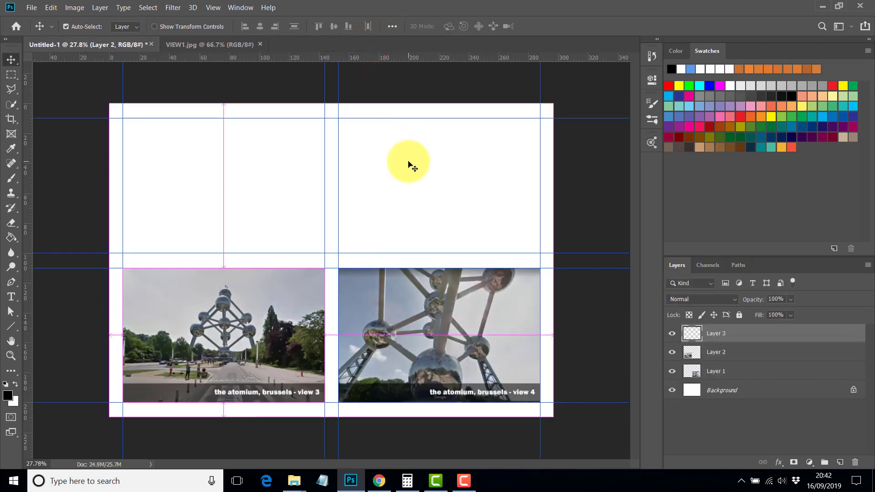
{"action": "left_click_drag", "start_coordinate": [369, 234], "coordinate": [477, 158]}
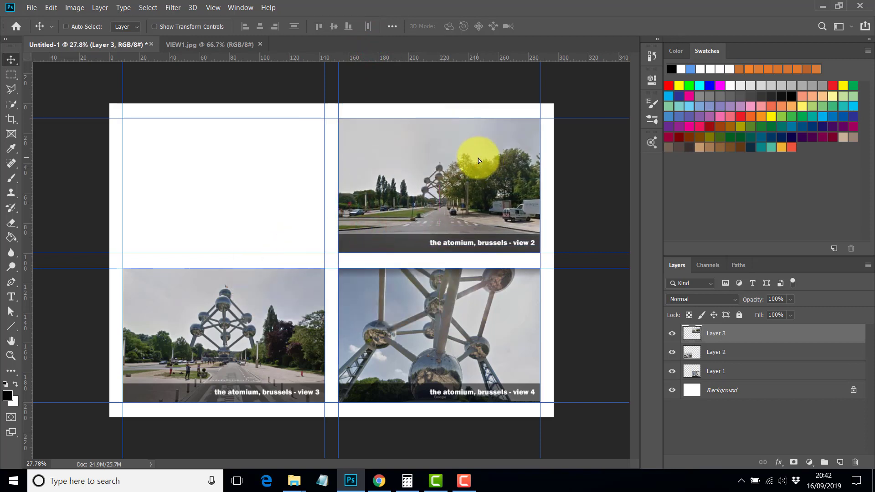
- Copy the whole VIEW1 image into the layout, close VIEW1.jpg, and snap the copy into the page's upper-left guide frame
{"action": "left_click", "coordinate": [185, 45]}
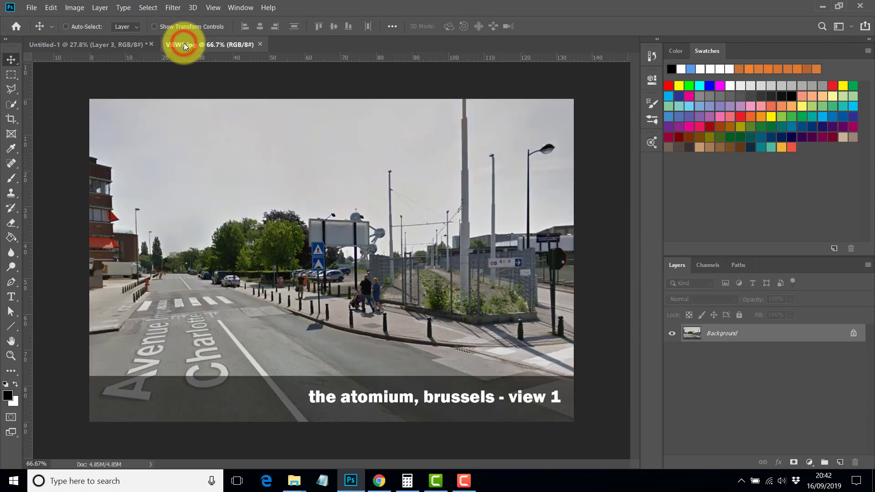
{"action": "key", "text": "ctrl+a"}
{"action": "key", "text": "ctrl+c"}
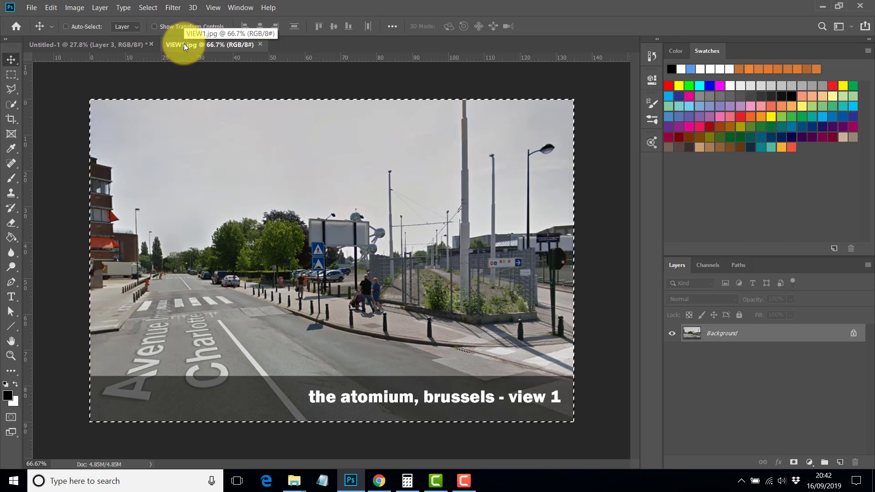
{"action": "left_click", "coordinate": [261, 44]}
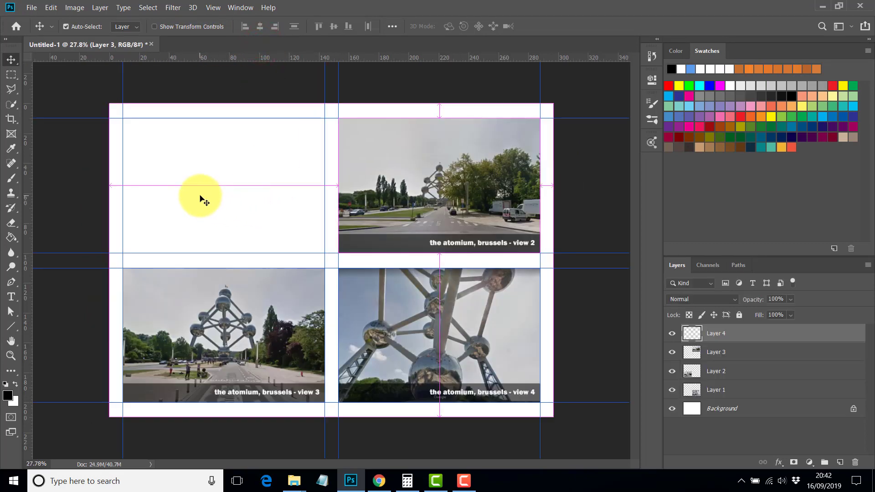
{"action": "key", "text": "ctrl+v"}
{"action": "left_click_drag", "start_coordinate": [282, 228], "coordinate": [181, 159]}
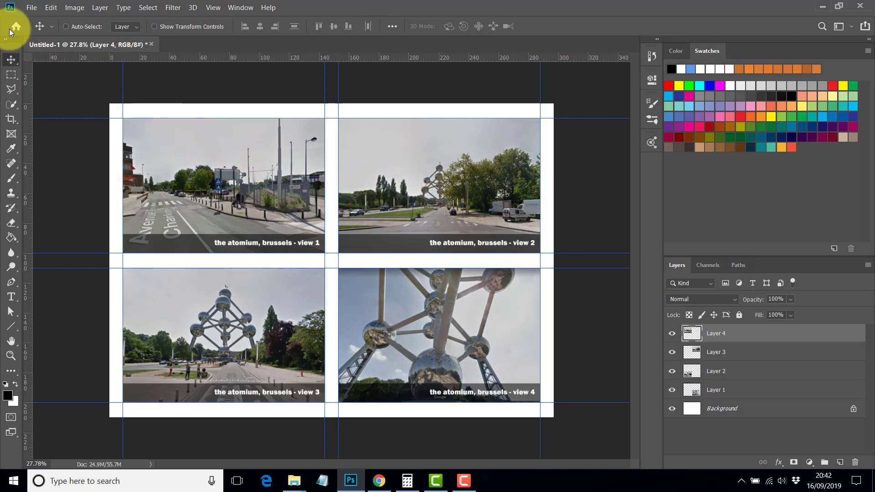
- Save the layout as layout_atomium.psd in the Cropping_Exercise folder in Photoshop format with layers kept
{"action": "left_click", "coordinate": [33, 9]}
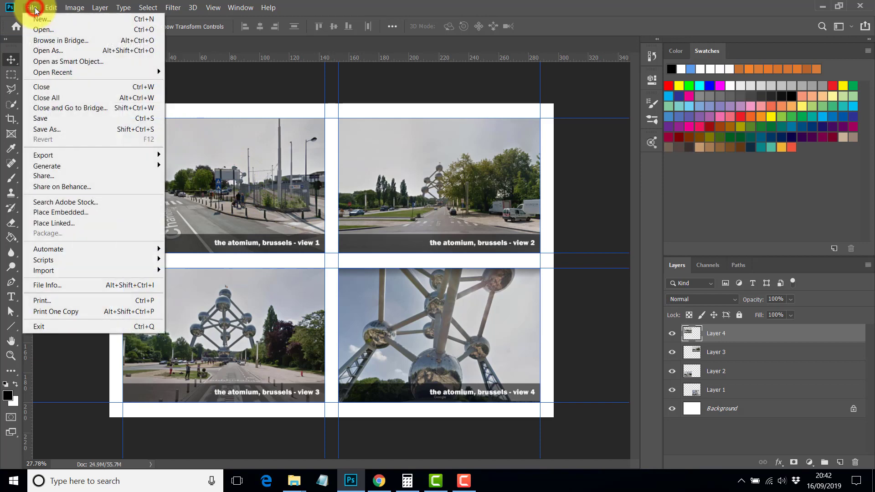
{"action": "left_click", "coordinate": [59, 131]}
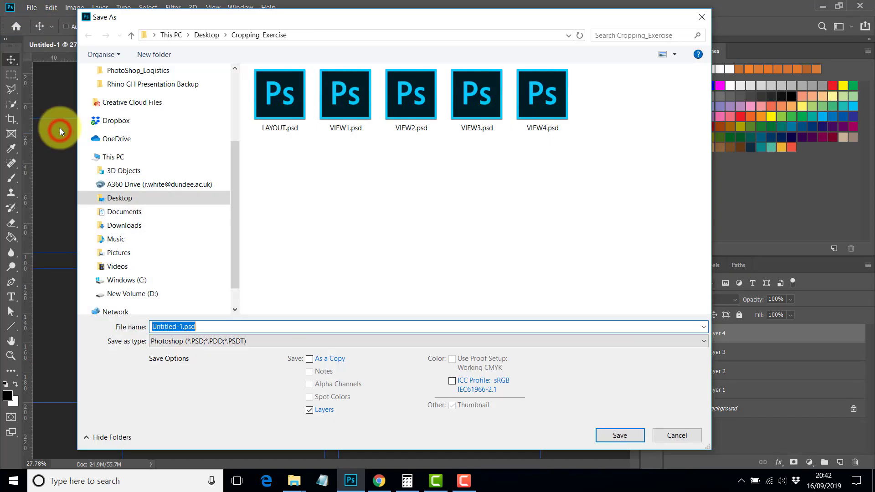
{"action": "left_click", "coordinate": [182, 327]}
{"action": "double_click", "coordinate": [182, 327]}
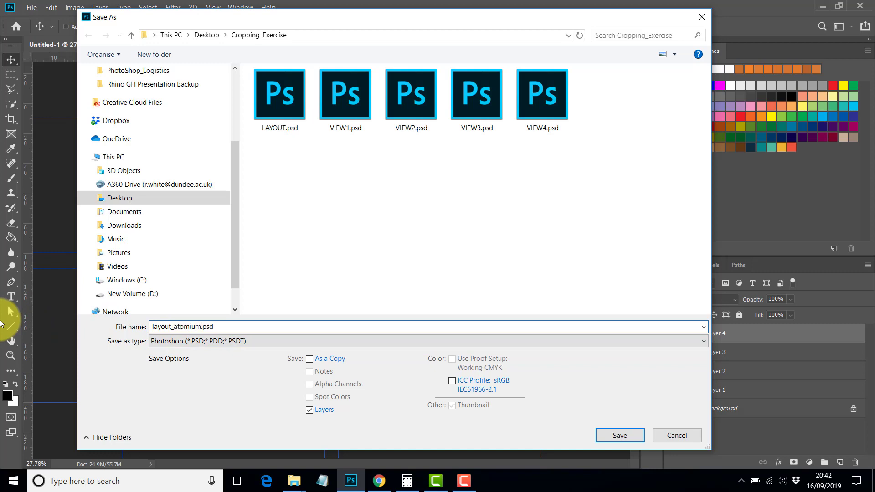
{"action": "left_click", "coordinate": [620, 436]}
{"action": "left_click", "coordinate": [566, 131]}
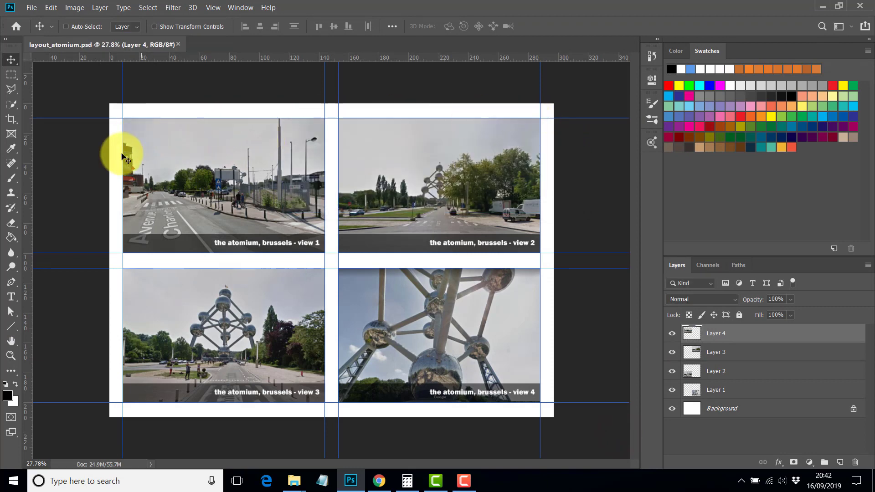
- Save a copy of the layout without layers as the Photoshop PDF layout_atomium.pdf, using the modified High Quality Print preset
{"action": "left_click", "coordinate": [36, 9]}
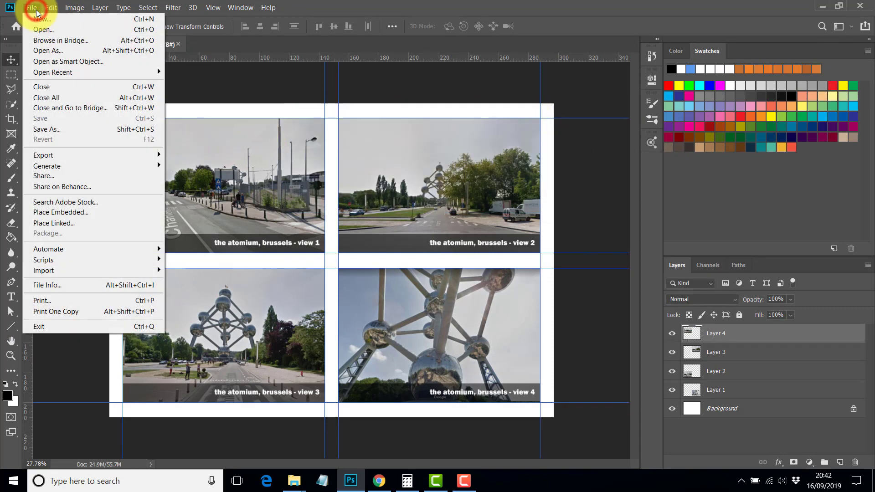
{"action": "left_click", "coordinate": [54, 130]}
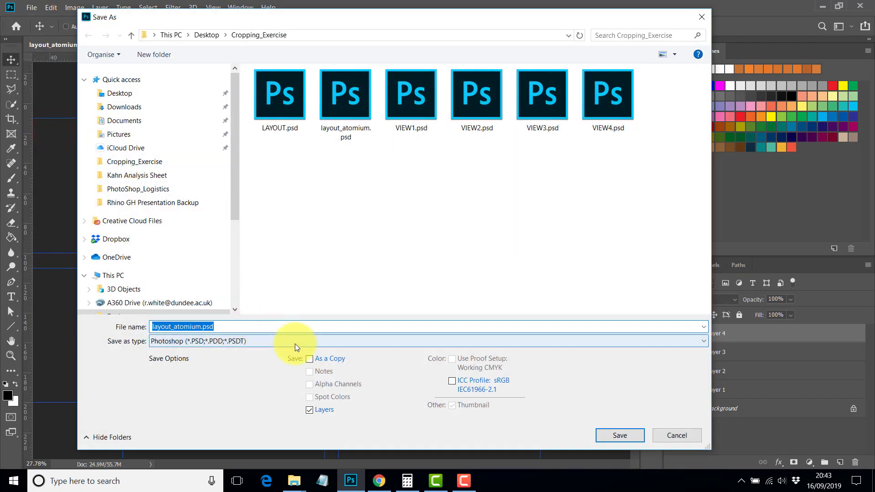
{"action": "left_click", "coordinate": [294, 344]}
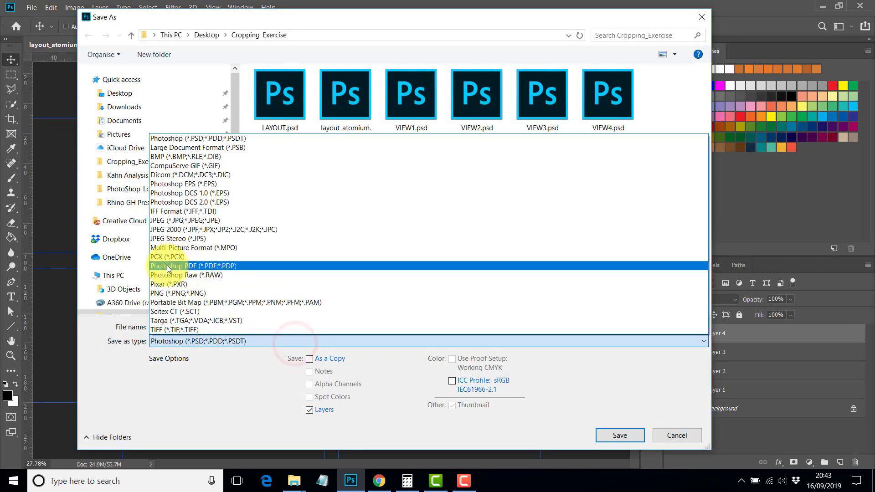
{"action": "left_click", "coordinate": [169, 266]}
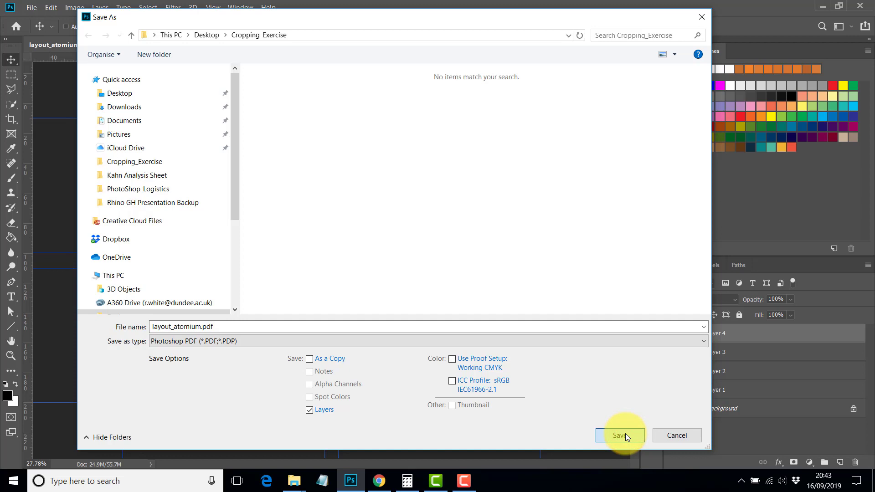
{"action": "left_click", "coordinate": [309, 411]}
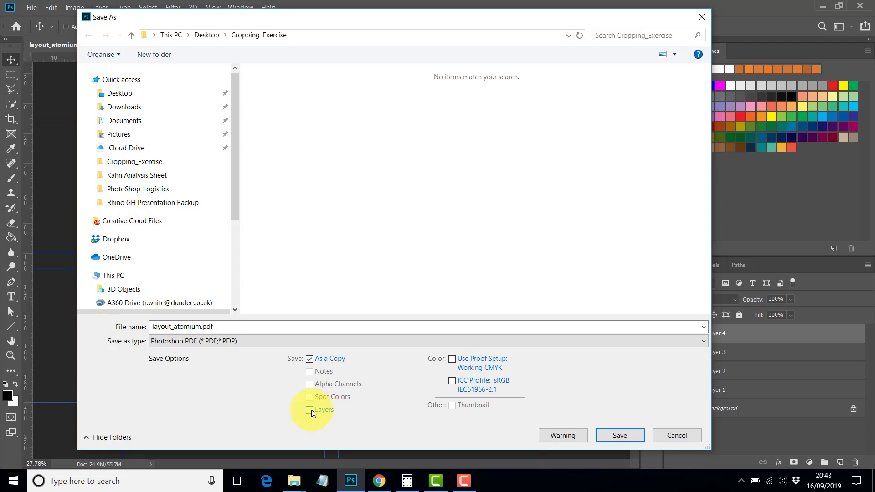
{"action": "left_click", "coordinate": [630, 437]}
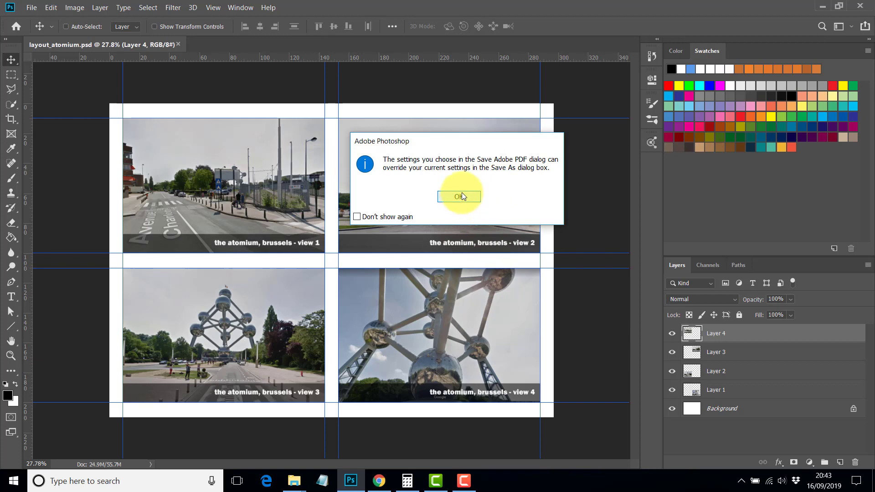
{"action": "left_click", "coordinate": [461, 195]}
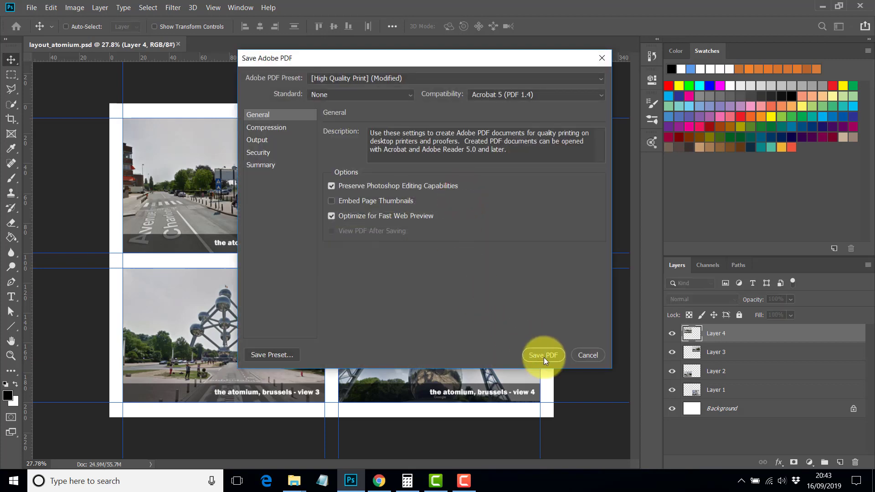
{"action": "left_click", "coordinate": [543, 355]}
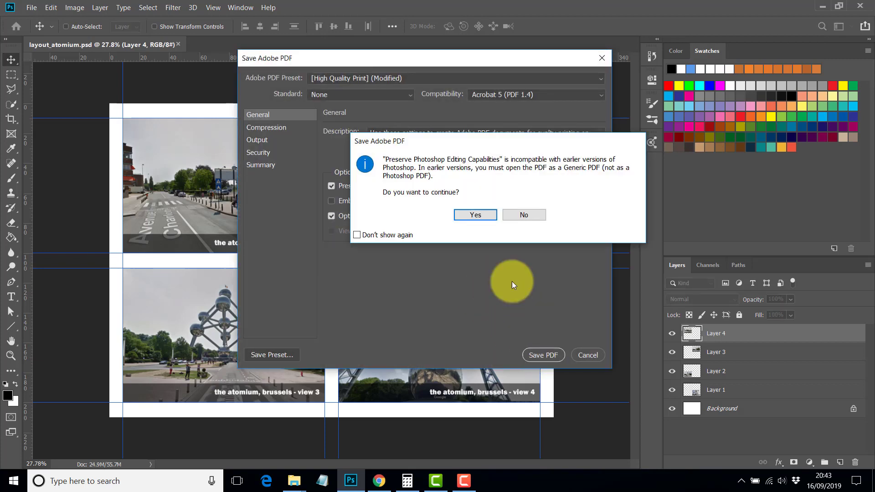
{"action": "left_click", "coordinate": [480, 213]}
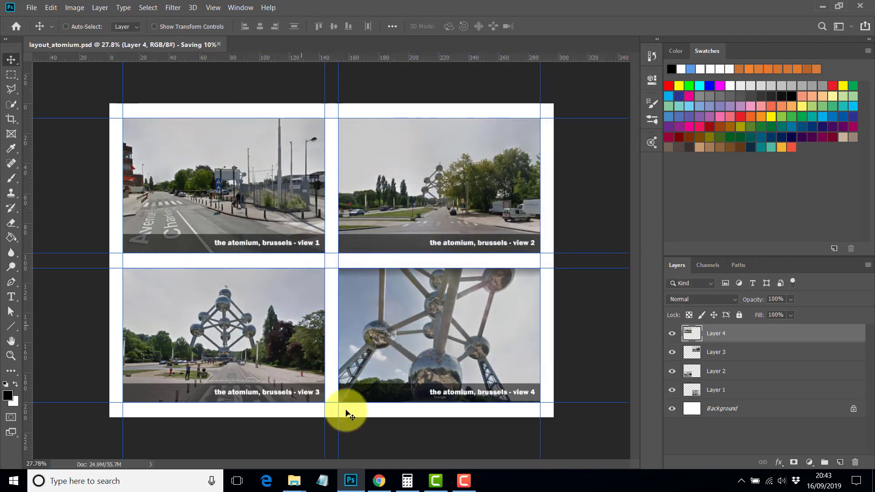
- Switch to the Cropping_Exercise folder in File Explorer and open layout_atomium.pdf in Acrobat to review the page
{"action": "left_click", "coordinate": [295, 483]}
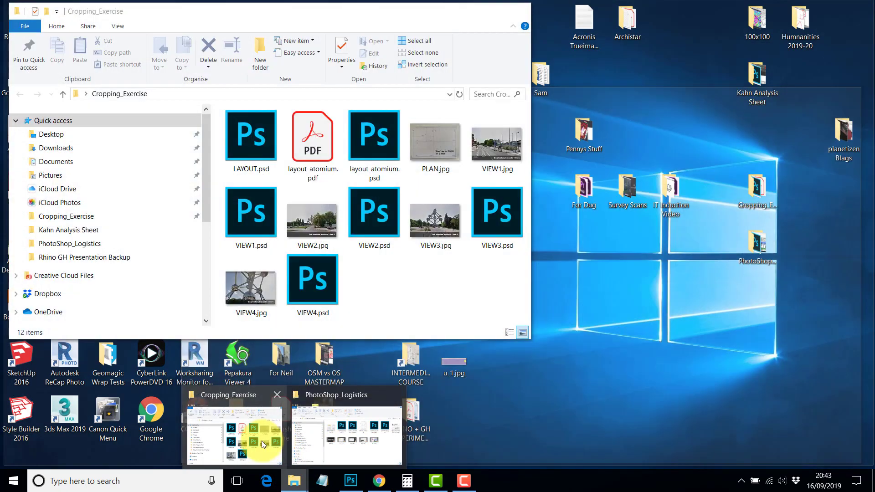
{"action": "left_click", "coordinate": [253, 440]}
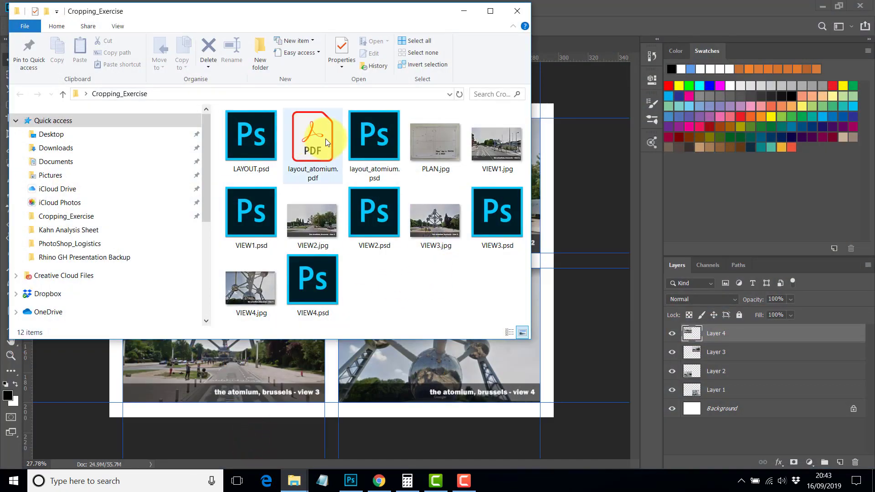
{"action": "double_click", "coordinate": [317, 141]}
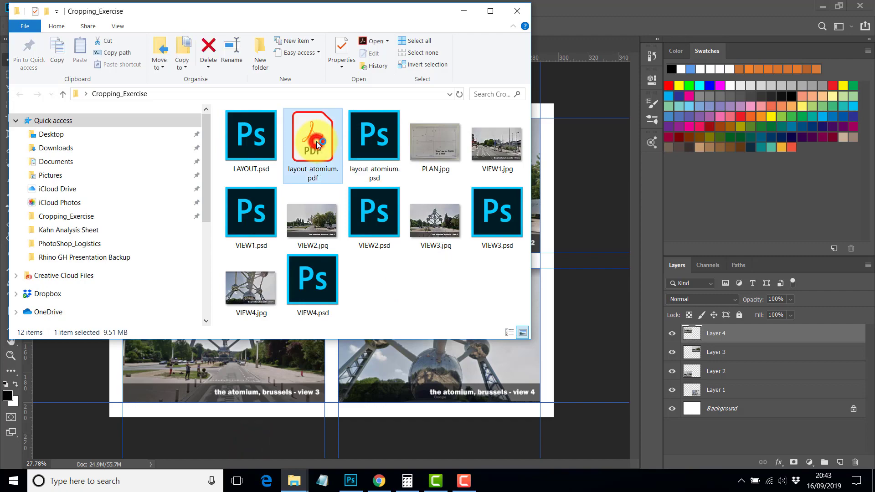
{"action": "left_click", "coordinate": [776, 41]}
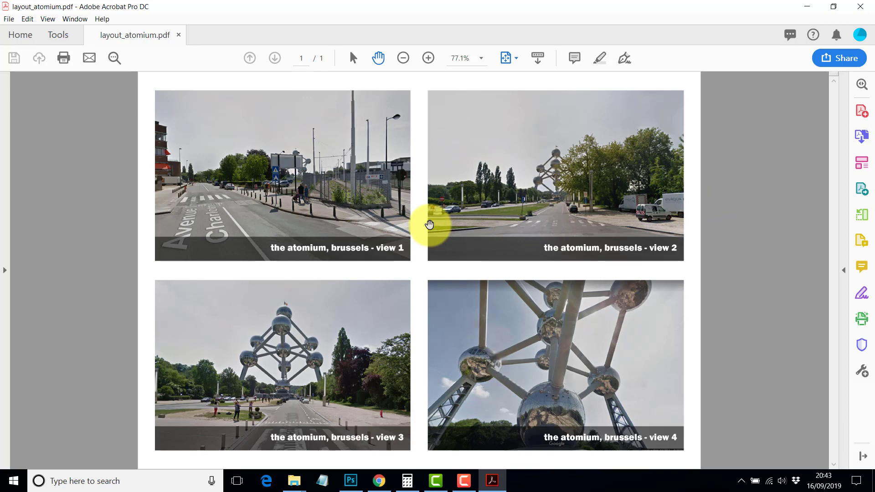
- Close the PDF, switch to Chrome, and open the 4 VIEWS LAYOUT assignment on the course page
{"action": "left_click", "coordinate": [867, 6]}
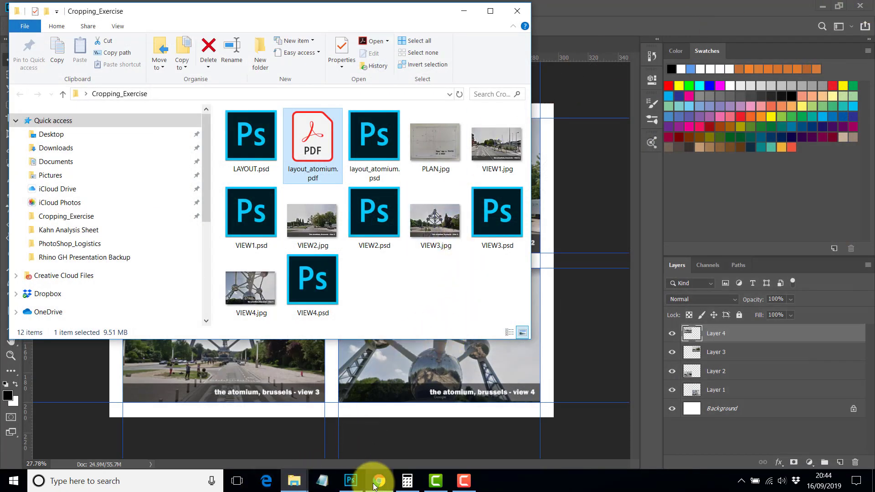
{"action": "left_click", "coordinate": [387, 484]}
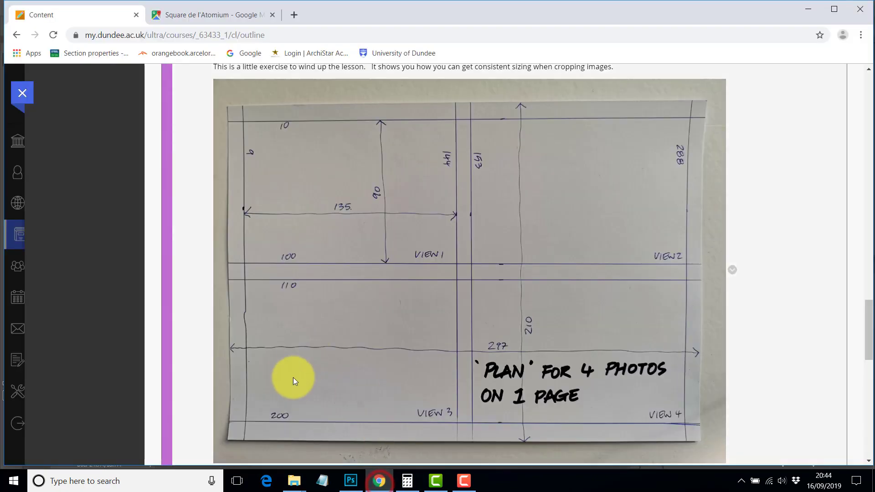
{"action": "scroll", "coordinate": [343, 354], "scroll_direction": "down", "scroll_amount": 4}
{"action": "scroll", "coordinate": [343, 355], "scroll_direction": "down", "scroll_amount": 10}
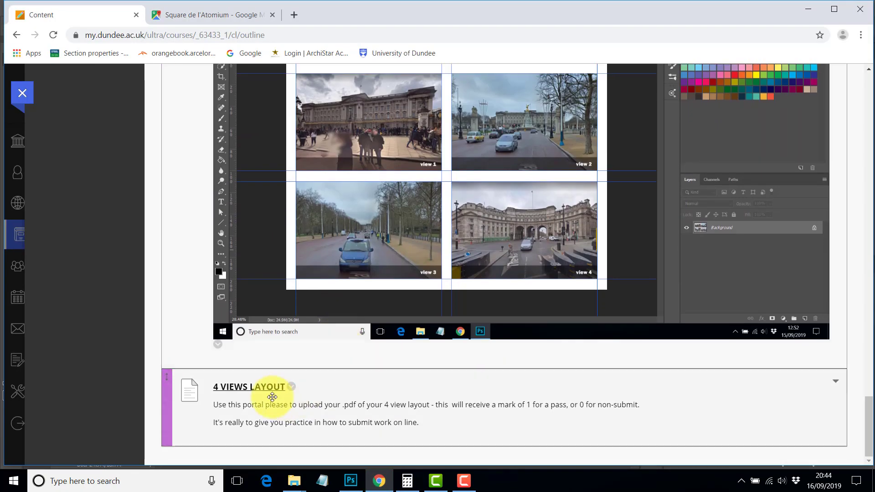
{"action": "left_click", "coordinate": [236, 389]}
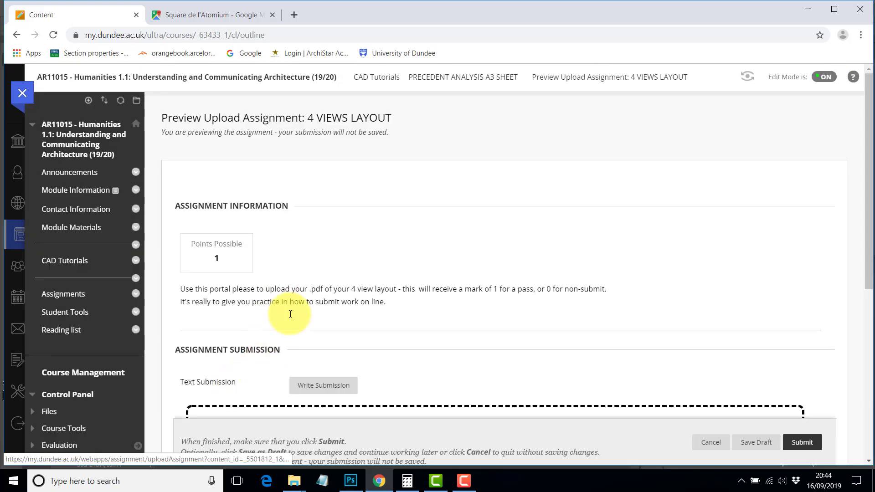
- Attach layout_atomium.pdf from the Desktop's Cropping_Exercise folder to the assignment submission
{"action": "scroll", "coordinate": [335, 321], "scroll_direction": "down", "scroll_amount": 3}
{"action": "left_click", "coordinate": [348, 256]}
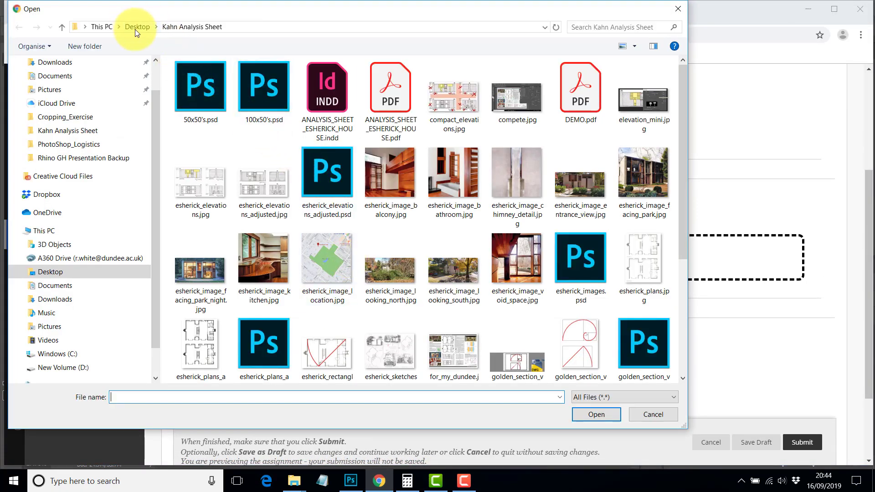
{"action": "left_click", "coordinate": [138, 26]}
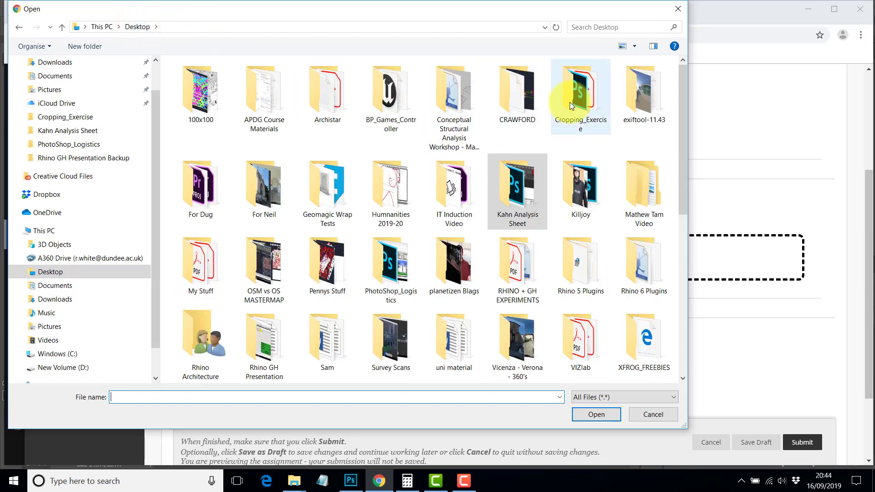
{"action": "double_click", "coordinate": [602, 104]}
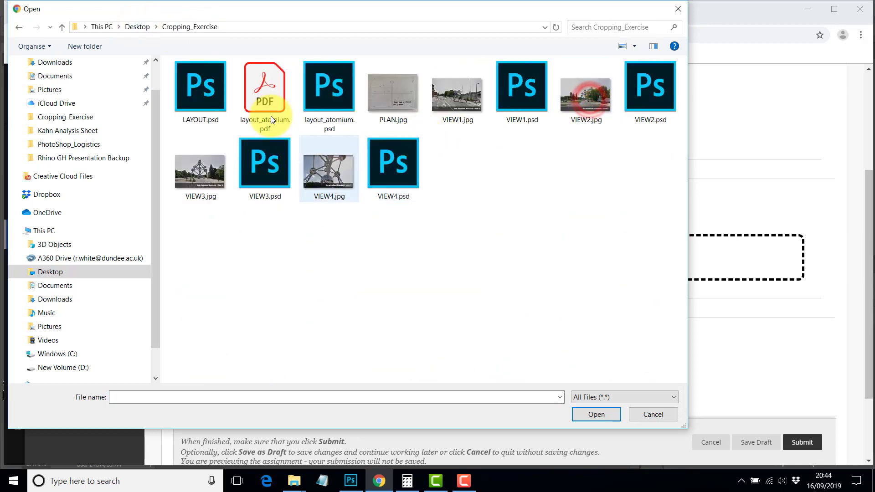
{"action": "left_click", "coordinate": [269, 95]}
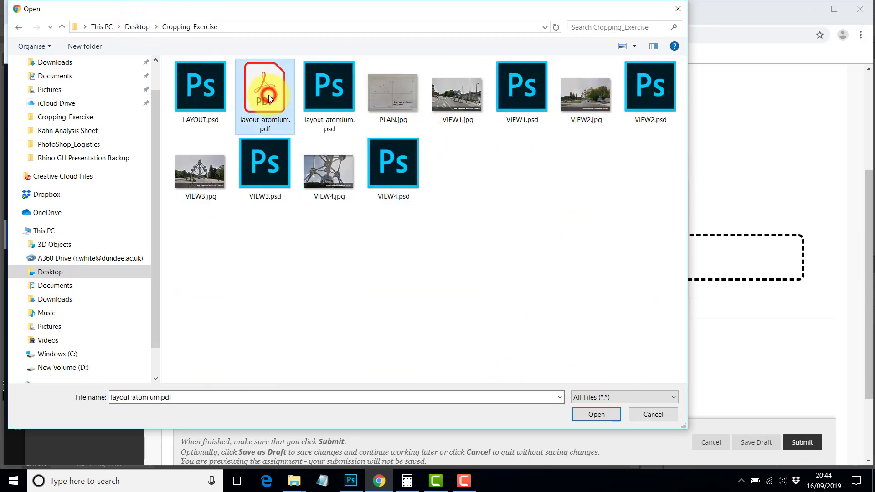
{"action": "left_click", "coordinate": [604, 414]}
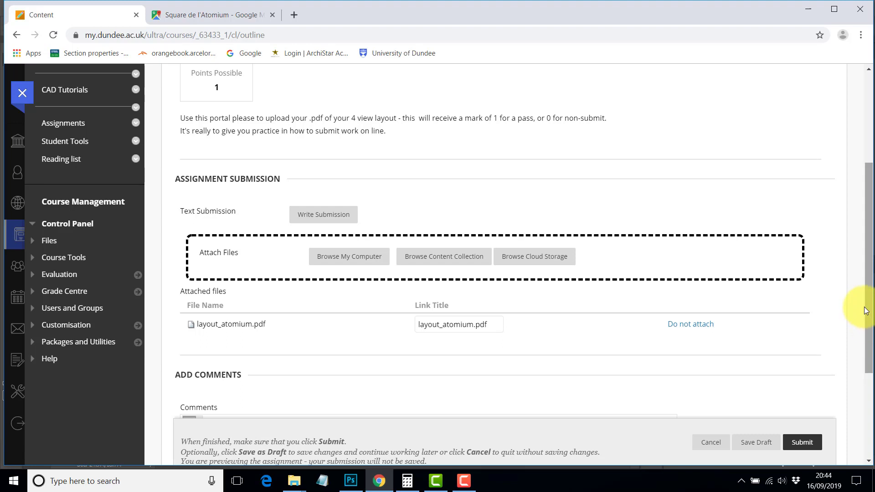
{"action": "left_click_drag", "start_coordinate": [869, 307], "coordinate": [870, 369]}
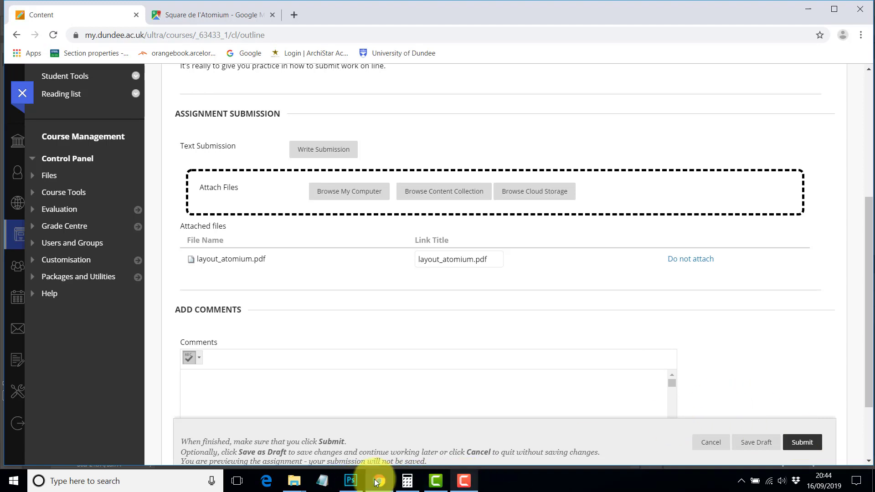
- Switch to Photoshop and delete Layer 4, the view 1 image, from the layout
{"action": "left_click", "coordinate": [351, 482]}
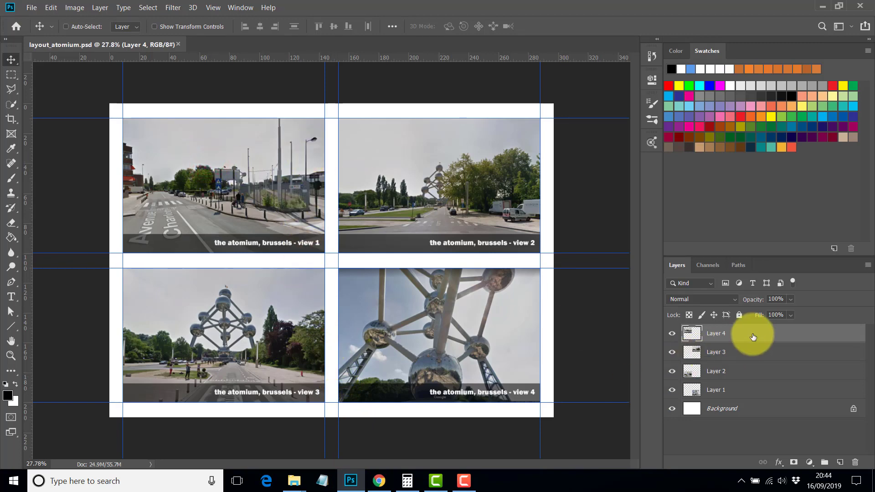
{"action": "left_click", "coordinate": [856, 463]}
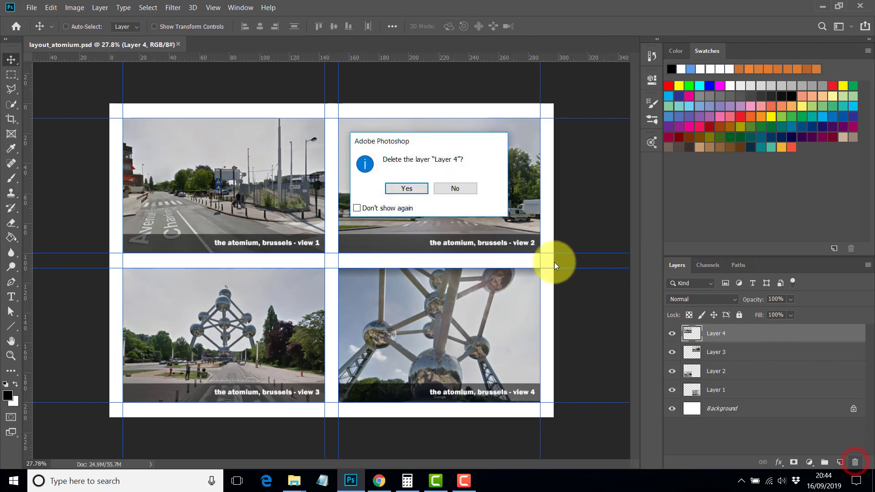
{"action": "left_click", "coordinate": [458, 187]}
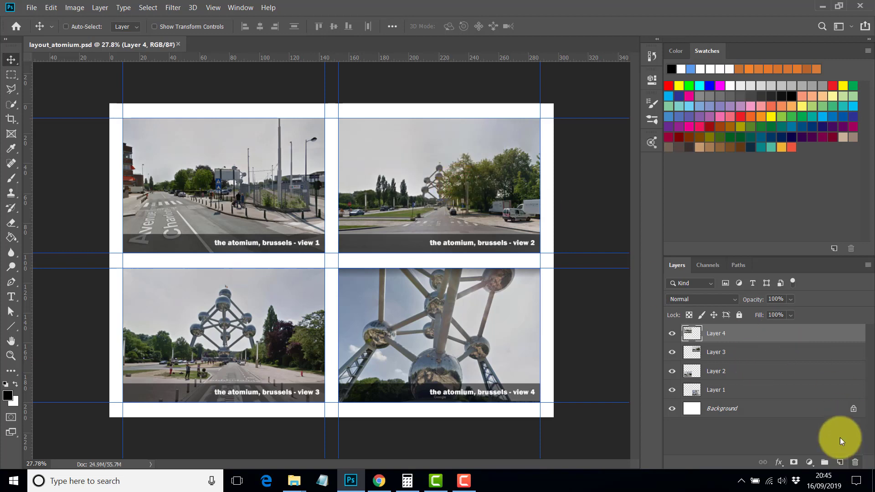
{"action": "left_click_drag", "start_coordinate": [766, 340], "coordinate": [855, 462]}
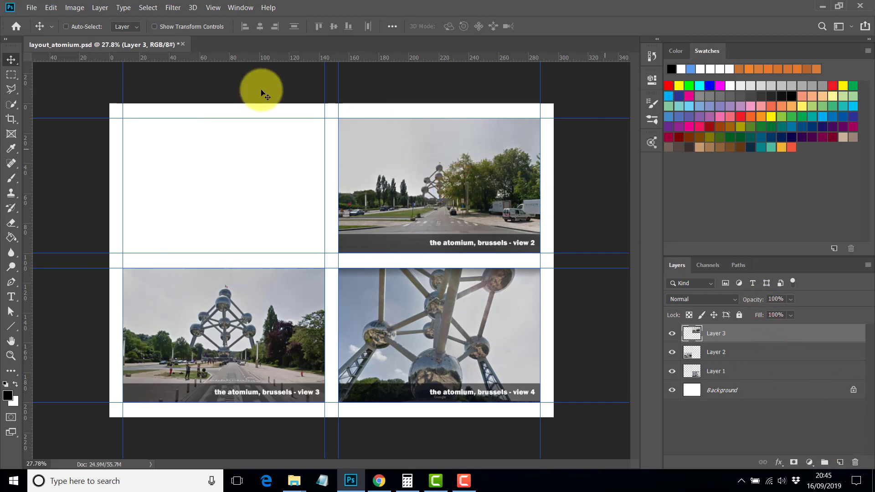
- Place VIEW1.psd as a linked file and fit it into the page's empty upper-left guide frame
{"action": "left_click", "coordinate": [31, 10]}
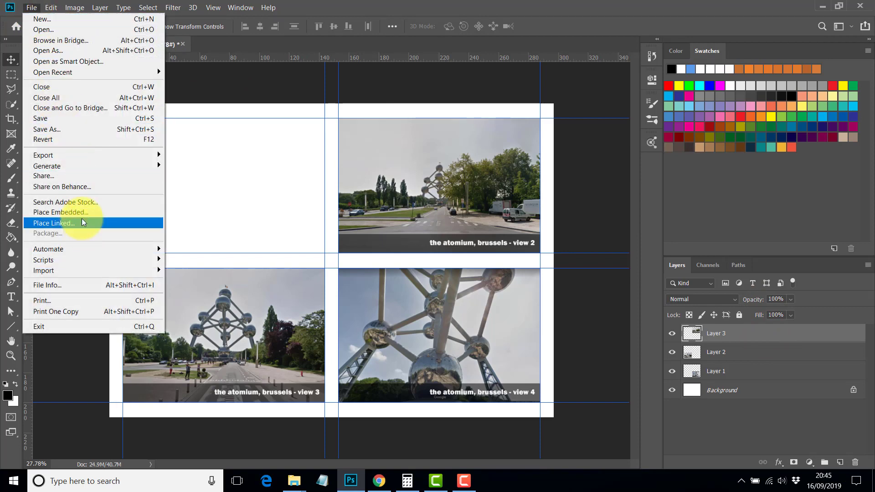
{"action": "mouse_move", "coordinate": [56, 158]}
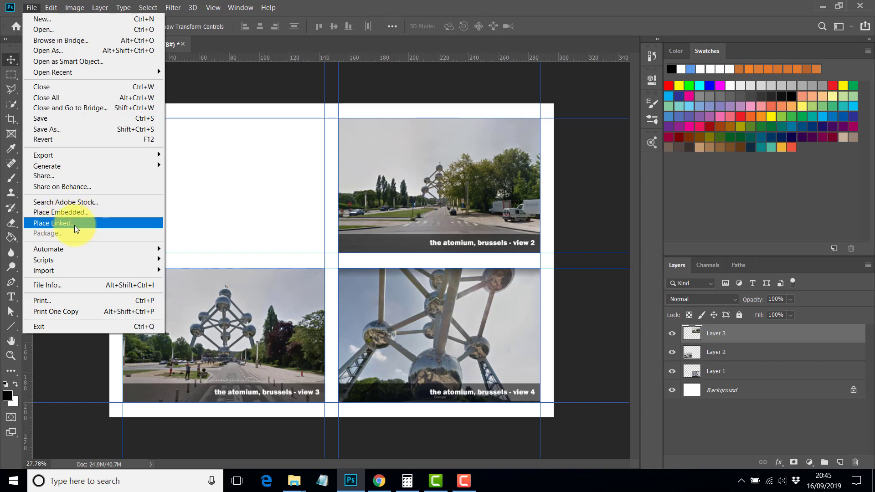
{"action": "left_click", "coordinate": [62, 225]}
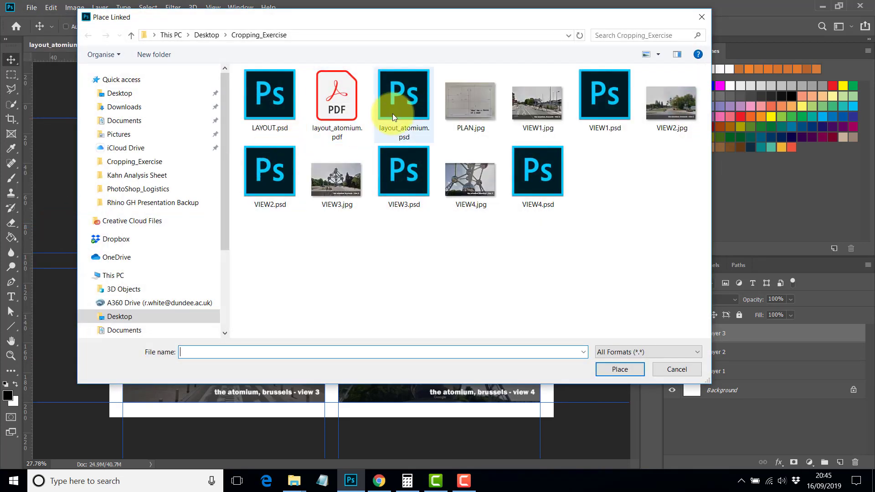
{"action": "left_click", "coordinate": [608, 96]}
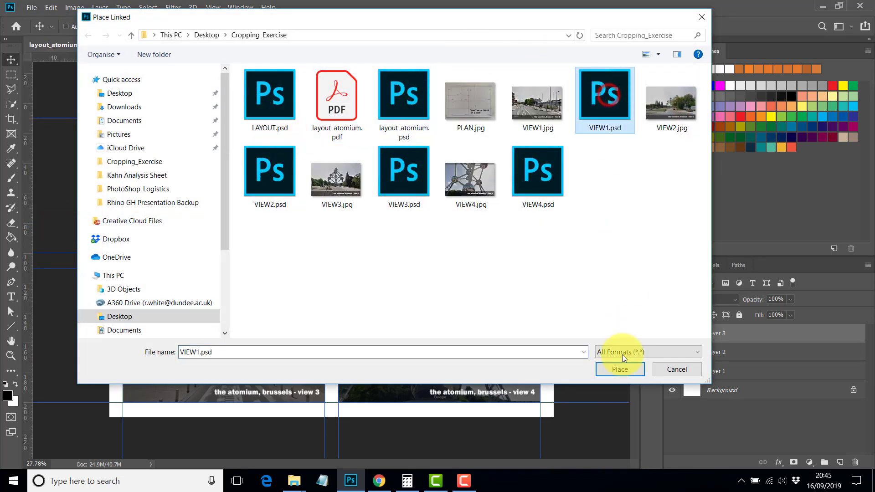
{"action": "left_click", "coordinate": [622, 369]}
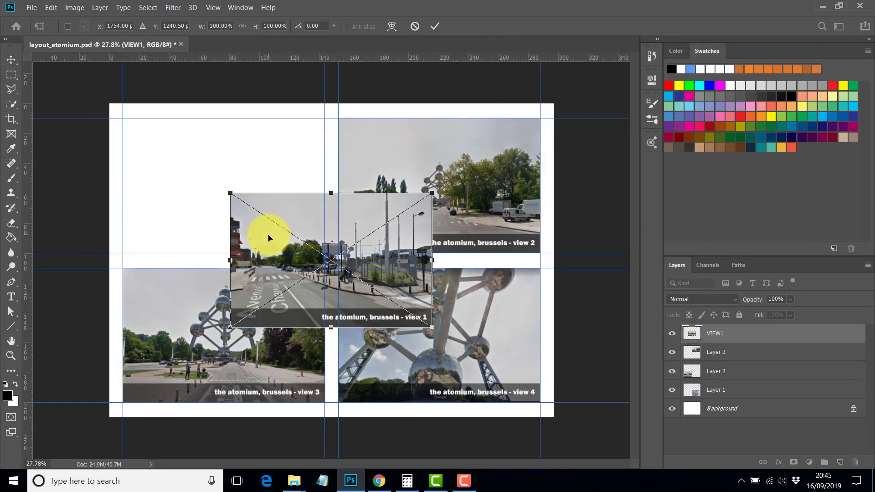
{"action": "left_click_drag", "start_coordinate": [271, 239], "coordinate": [158, 167]}
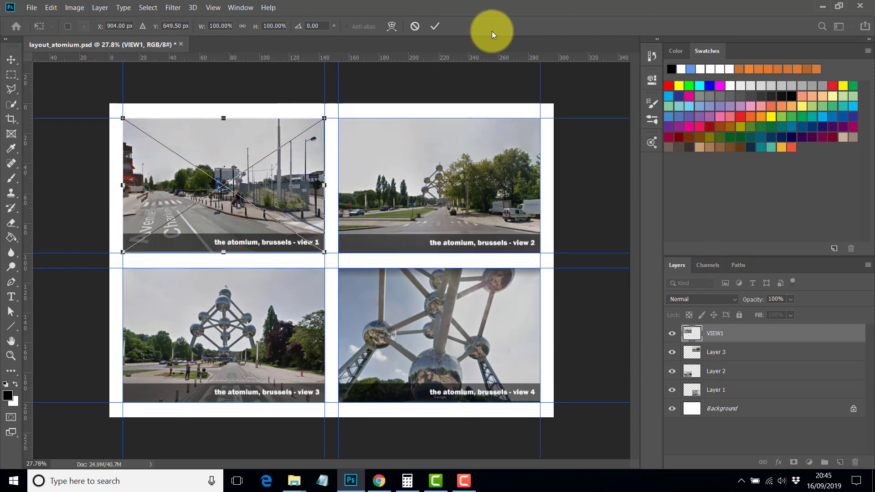
{"action": "left_click", "coordinate": [434, 26]}
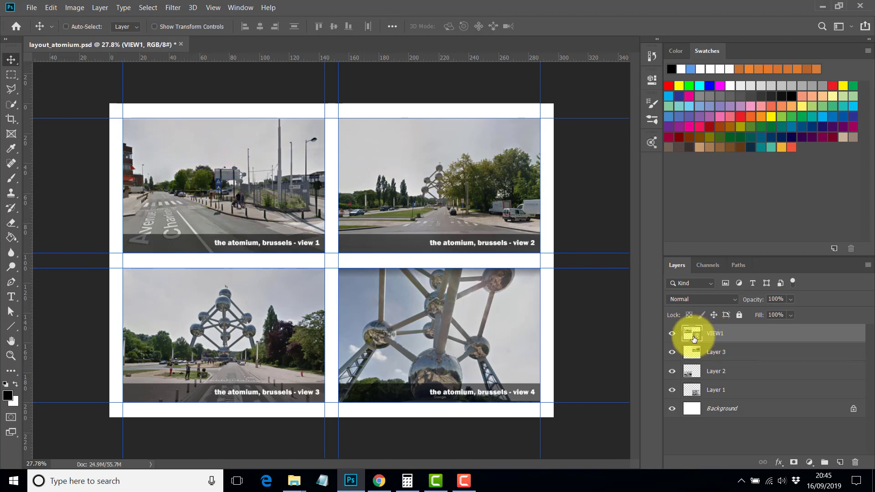
- Open the source file of the linked VIEW1 layer and desaturate its photo on Layer 1
{"action": "double_click", "coordinate": [693, 338]}
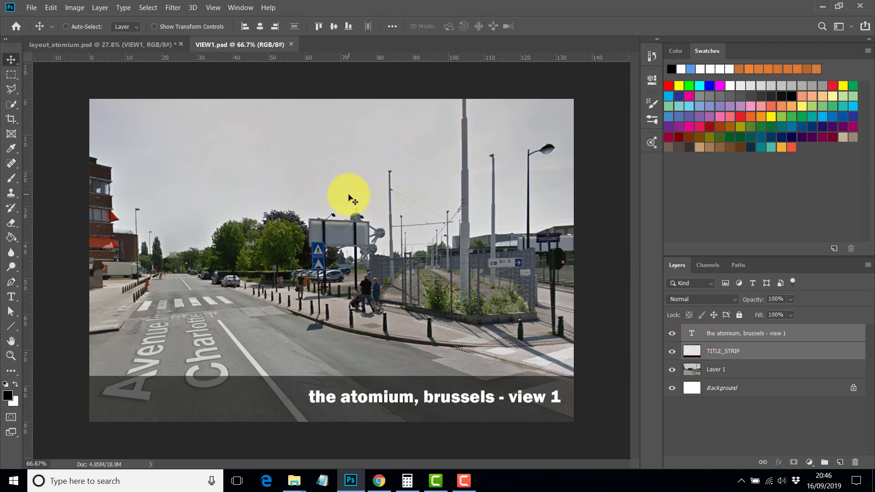
{"action": "left_click", "coordinate": [756, 372]}
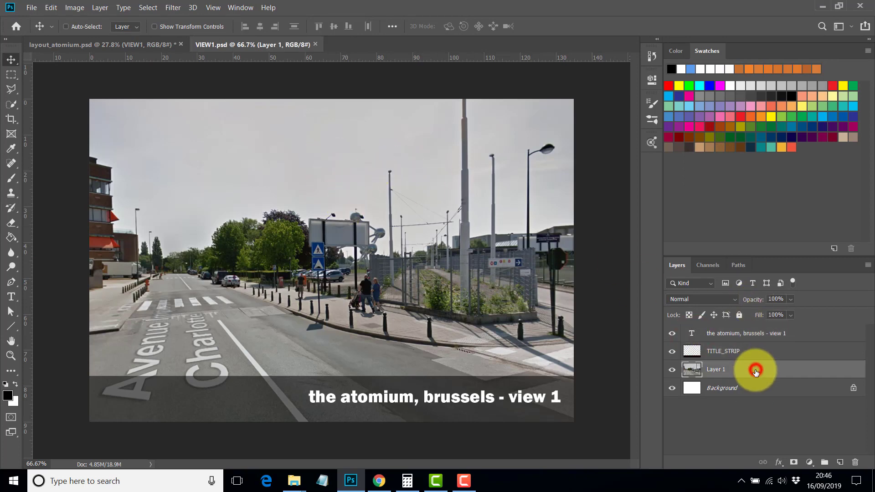
{"action": "left_click", "coordinate": [71, 8]}
{"action": "mouse_move", "coordinate": [99, 36]}
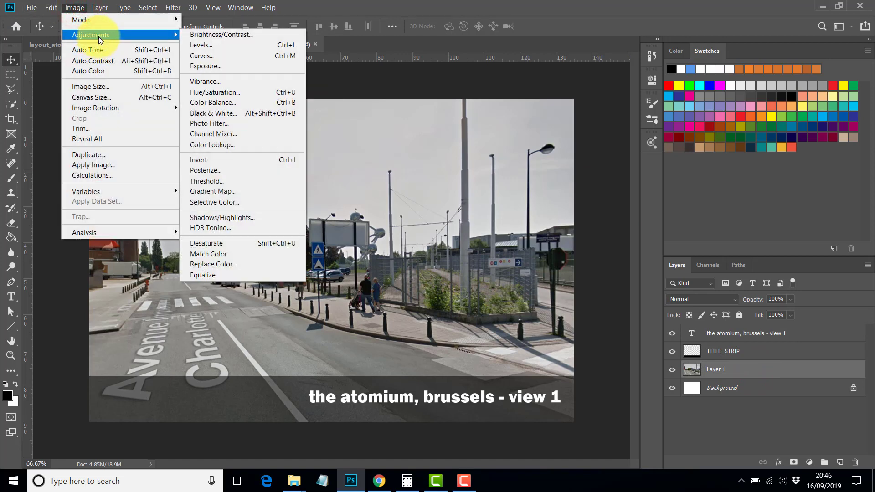
{"action": "left_click", "coordinate": [221, 246]}
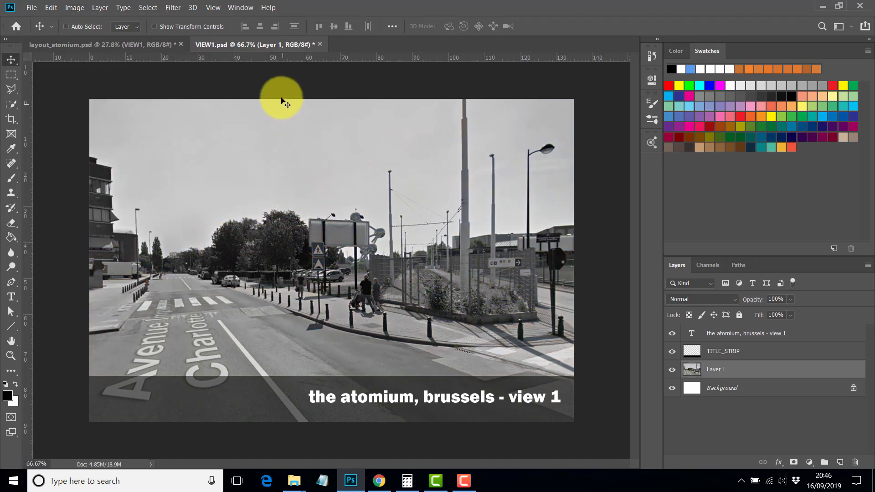
- Compare the layout with the edited VIEW1.psd, save VIEW1.psd, and return to layout_atomium.psd to check the linked image
{"action": "left_click", "coordinate": [70, 45]}
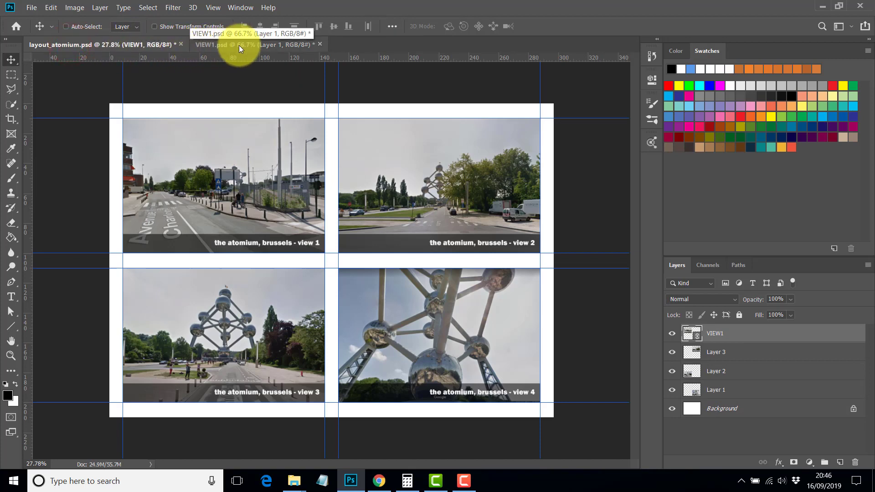
{"action": "left_click", "coordinate": [258, 45]}
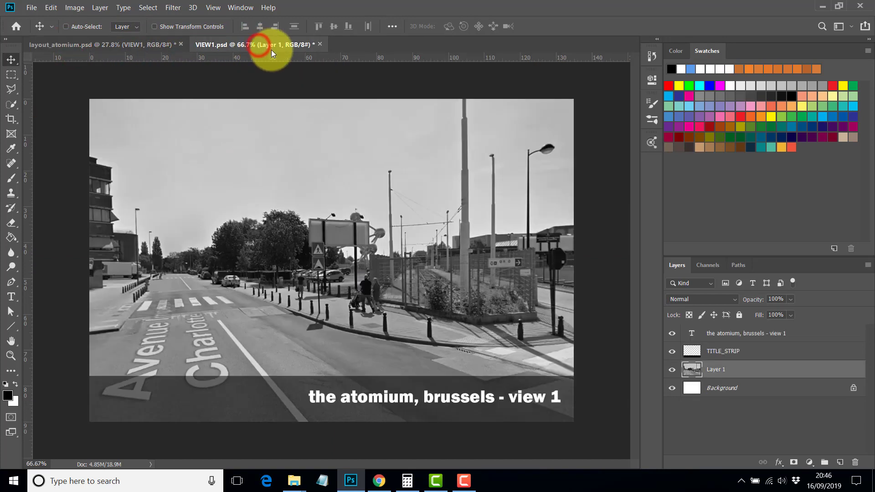
{"action": "left_click", "coordinate": [33, 8]}
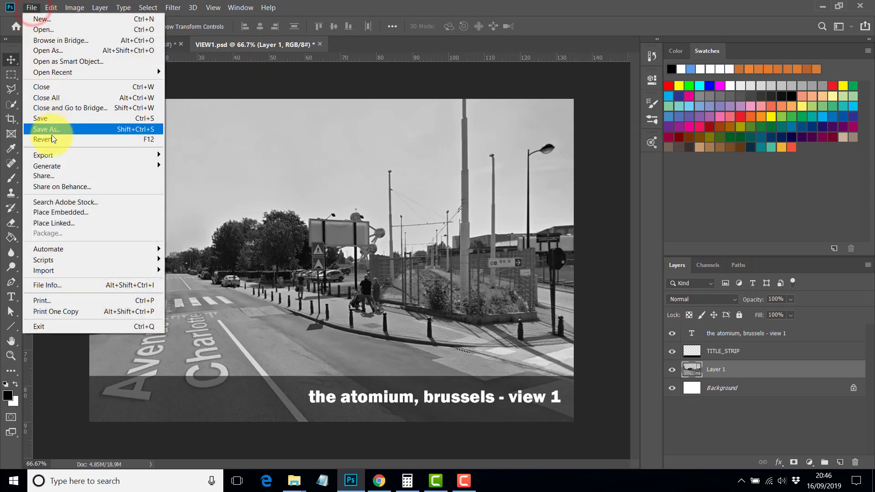
{"action": "left_click", "coordinate": [42, 119]}
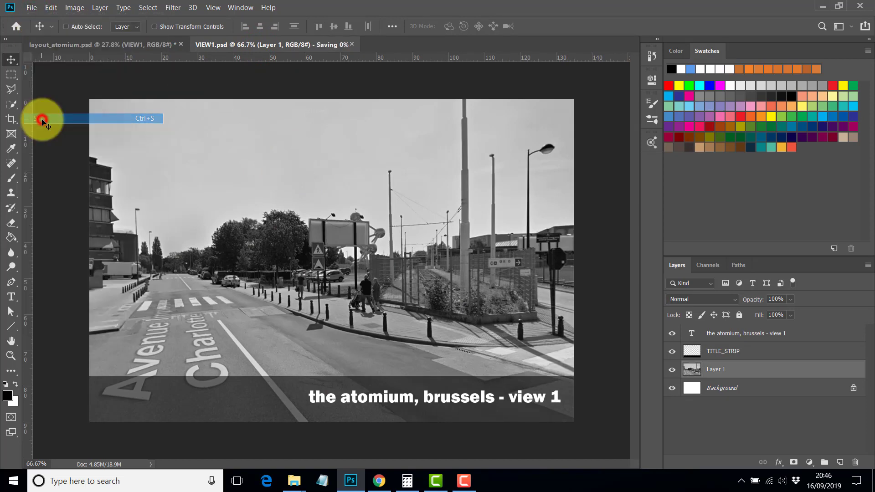
{"action": "left_click", "coordinate": [87, 44]}
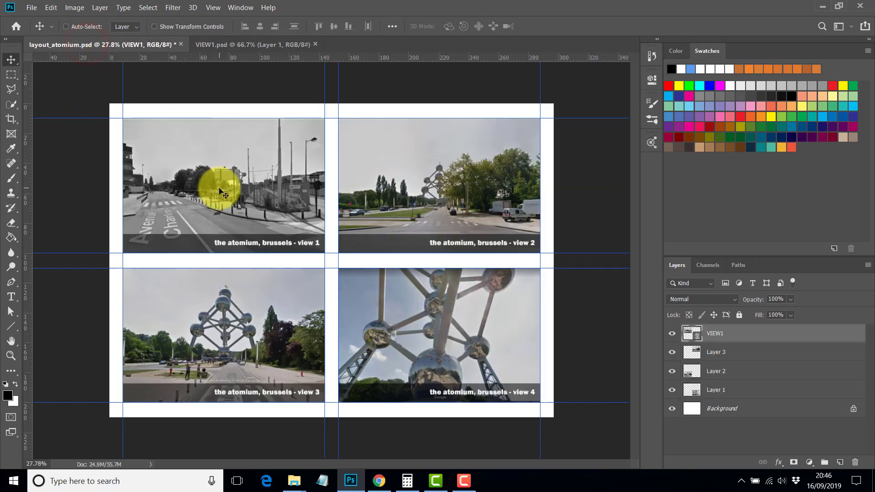